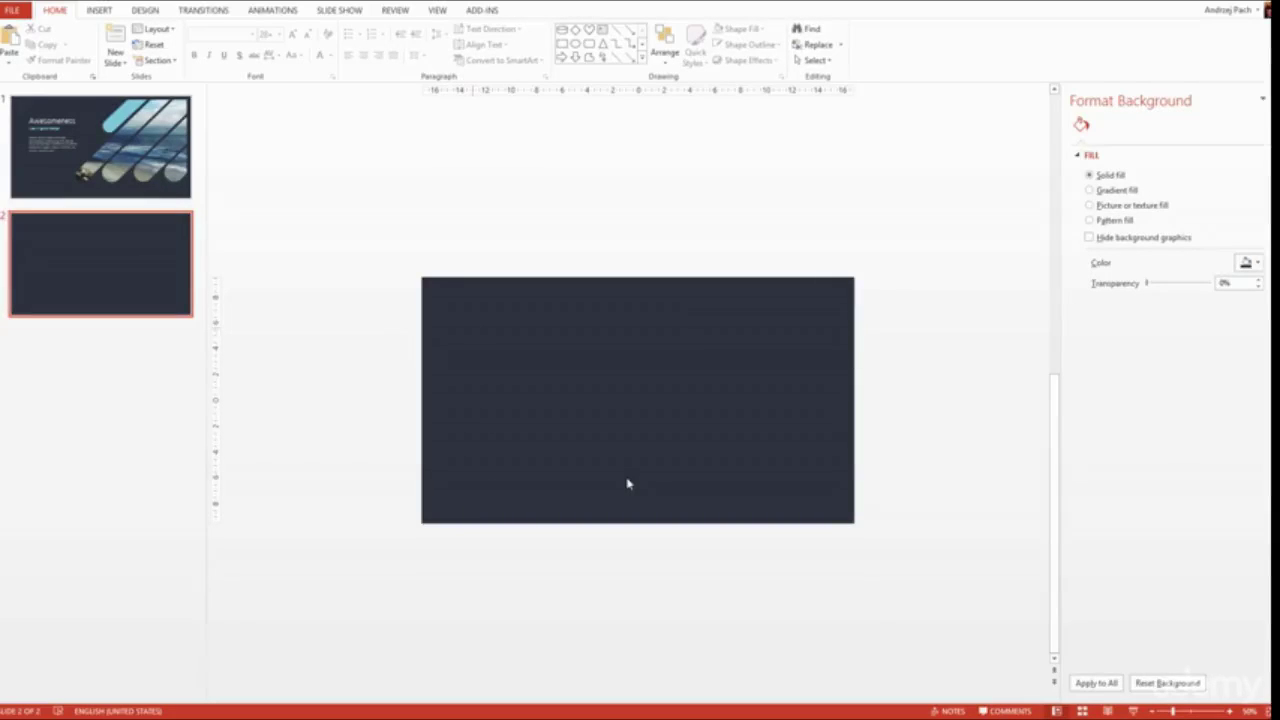
# - Copy the heading, subtitle and paragraph text boxes from slide 1 and paste them onto slide 2
pyautogui.click(66, 157)
pyautogui.moveTo(330, 248); pyautogui.dragTo(578, 457)
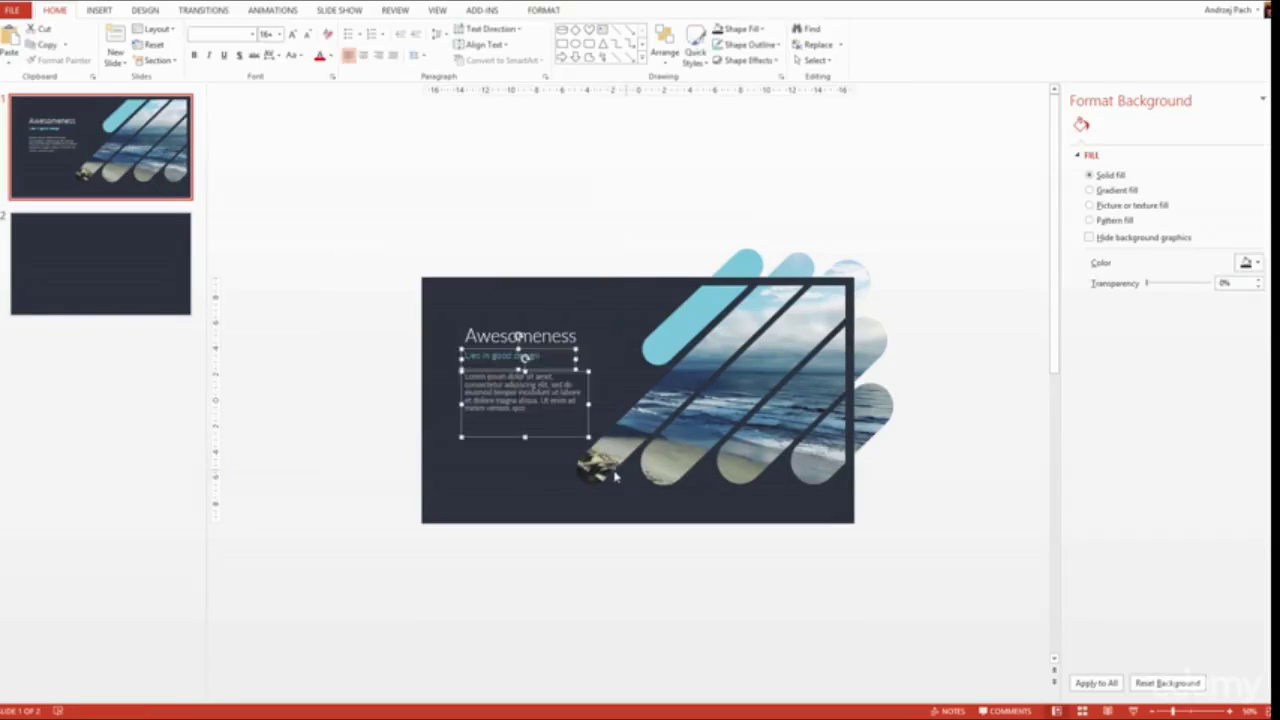
pyautogui.click(120, 269)
pyautogui.hotkey('ctrl', 'v')
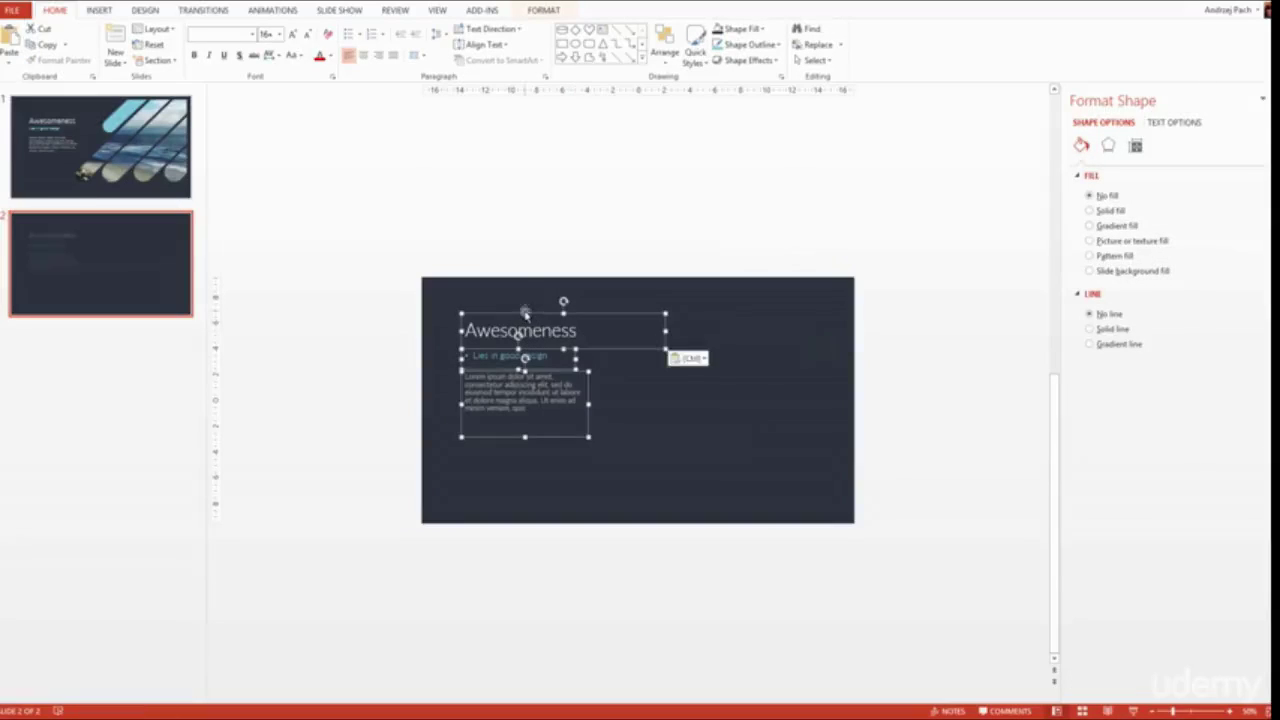
# - Move the pasted heading and subtitle near the slide's top edge and the paragraph down to the lower middle of the slide
pyautogui.moveTo(526, 320); pyautogui.dragTo(511, 287)
pyautogui.click(509, 340)
pyautogui.moveTo(539, 409); pyautogui.dragTo(684, 504)
# - Duplicate the heading and subtitle twice, placing one pair at the slide's lower left and the other at its lower right
pyautogui.click(545, 304)
pyautogui.keyDown('shift'); pyautogui.click(535, 322); pyautogui.keyUp('shift')
pyautogui.hotkey('ctrl', 'c')
pyautogui.hotkey('ctrl', 'v')
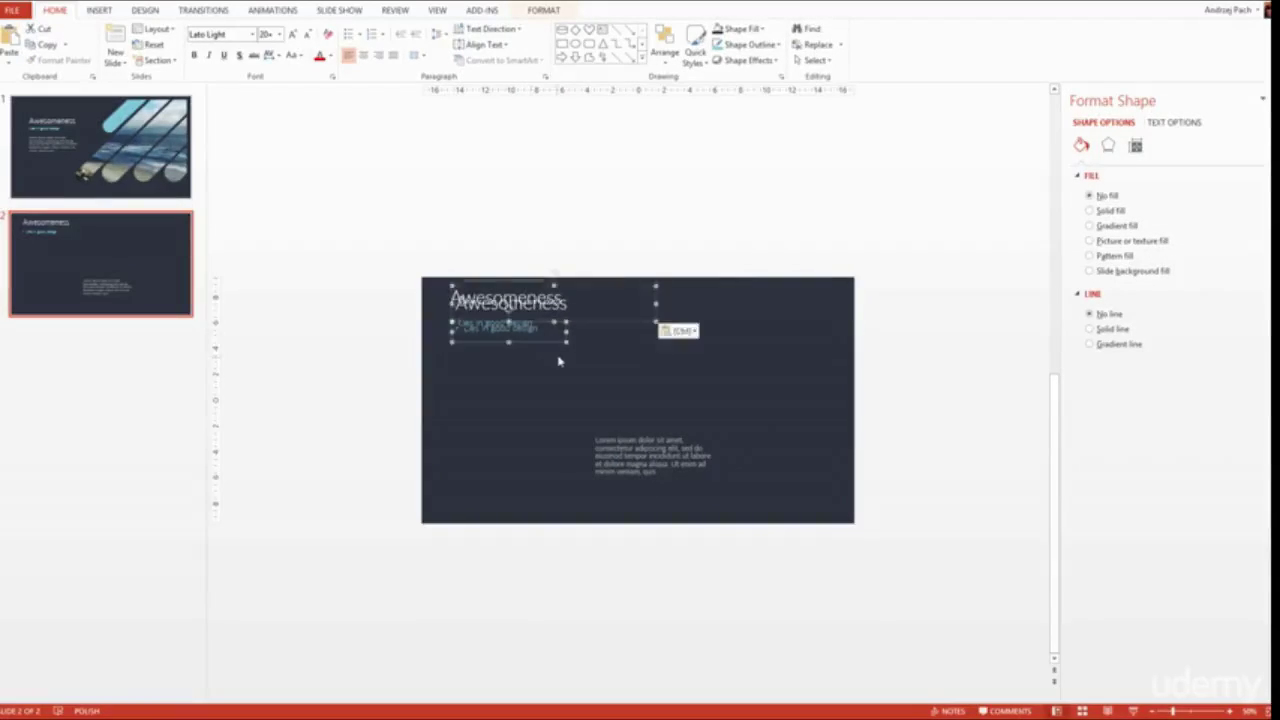
pyautogui.moveTo(560, 344); pyautogui.dragTo(557, 498)
pyautogui.hotkey('ctrl', 'v')
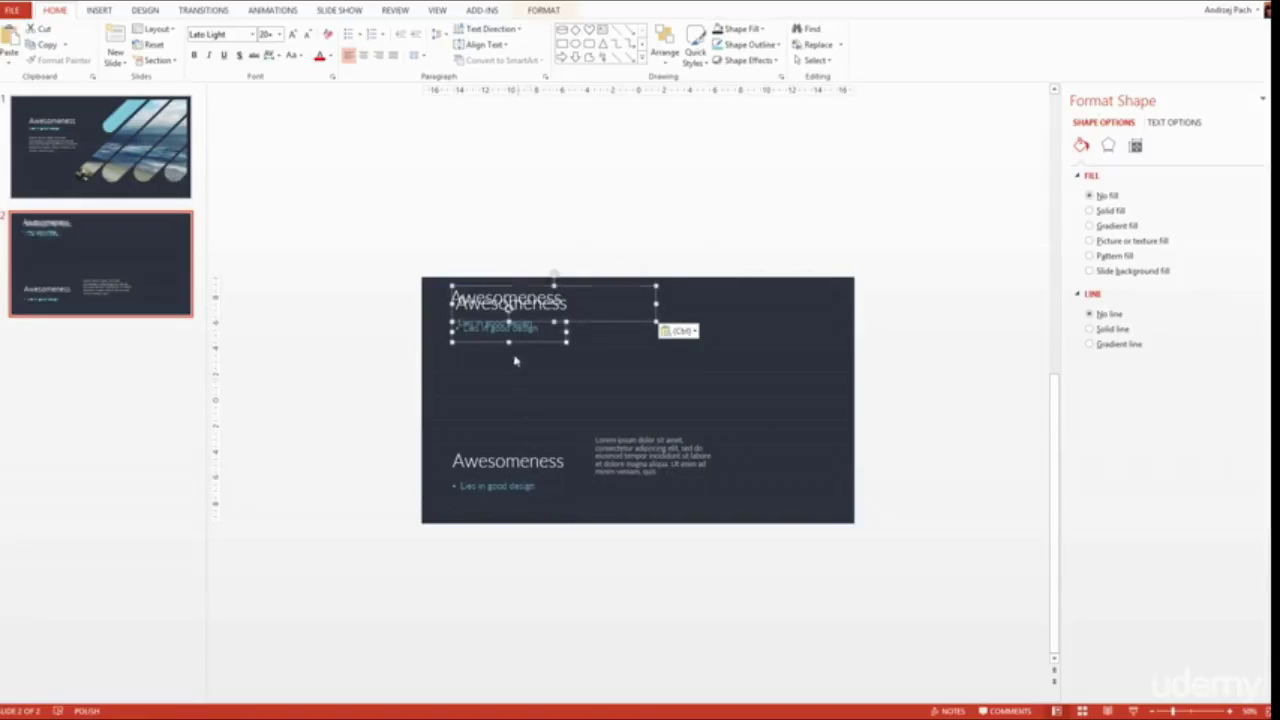
pyautogui.moveTo(531, 345); pyautogui.dragTo(812, 517)
# - Shift the paragraph and both lower heading pairs farther down to free the middle of the slide
pyautogui.click(681, 499)
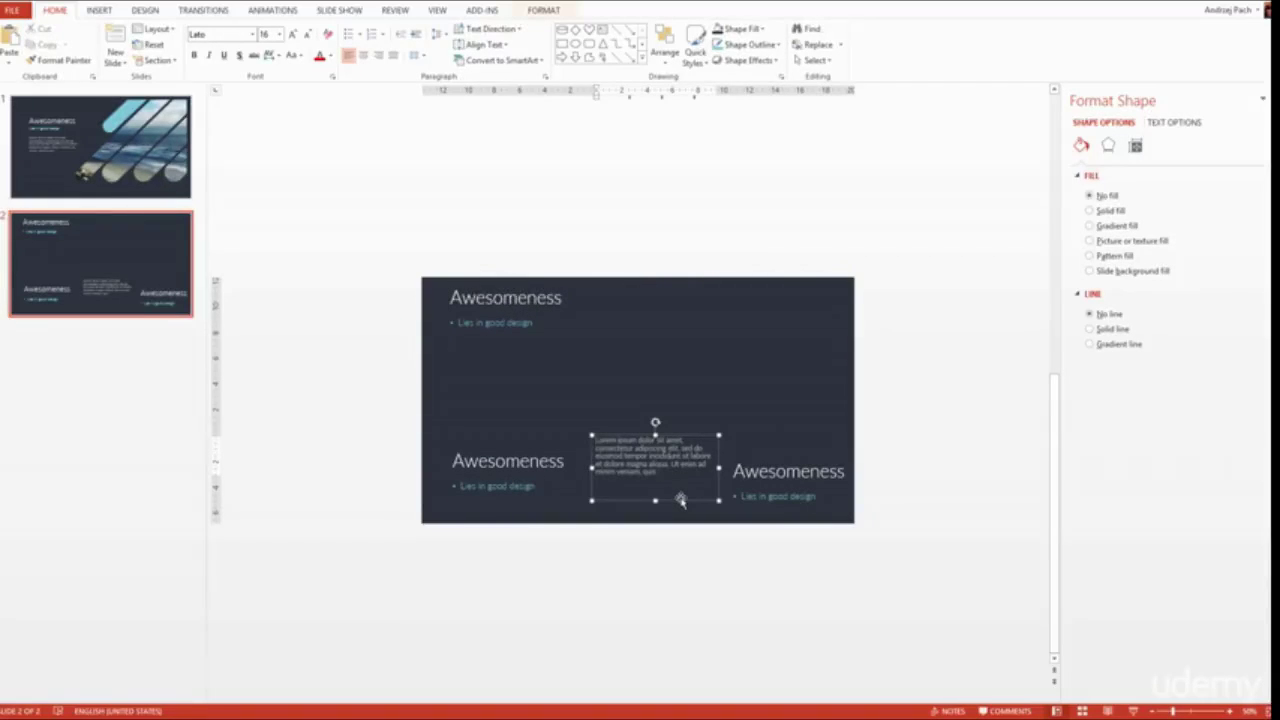
pyautogui.moveTo(681, 499); pyautogui.dragTo(677, 535)
pyautogui.moveTo(390, 412); pyautogui.dragTo(960, 570)
pyautogui.moveTo(676, 539); pyautogui.dragTo(676, 567)
pyautogui.click(270, 616)
# - Insert Mushroom.jpg and Tulips.jpg from the Project Photos folder in File Explorer onto slide 2
pyautogui.click(288, 719)
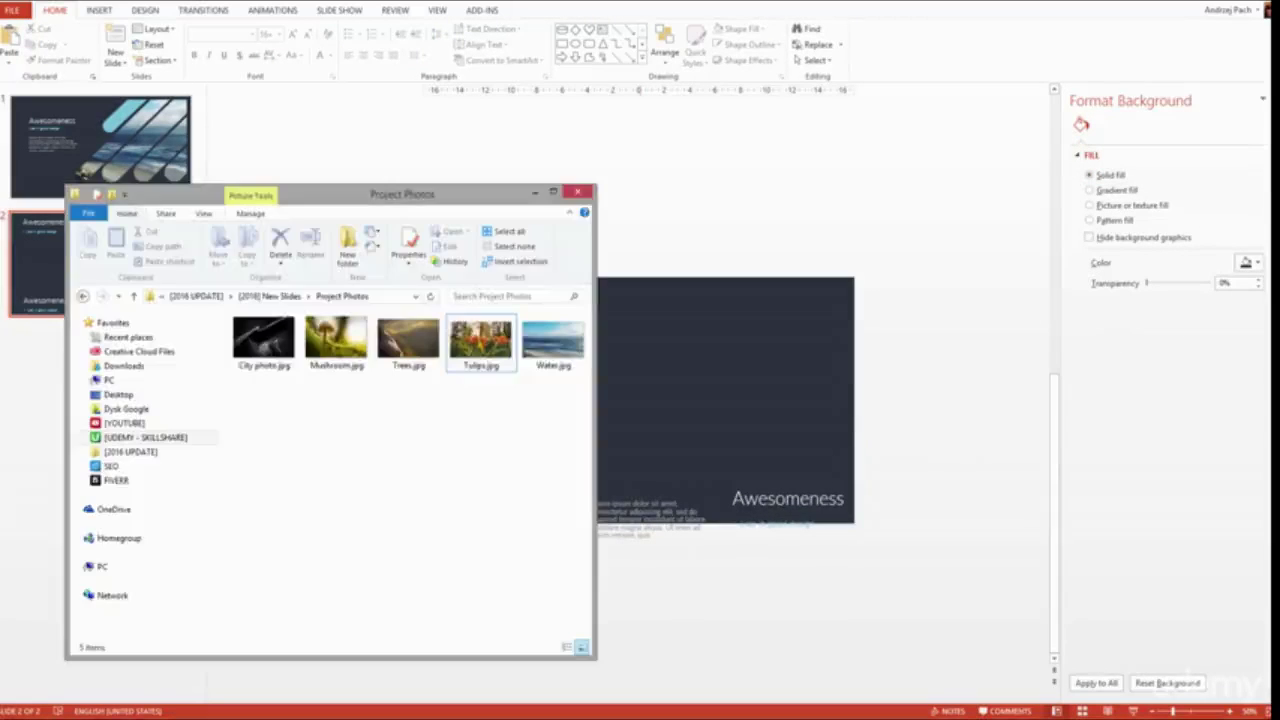
pyautogui.moveTo(345, 367); pyautogui.dragTo(680, 362)
pyautogui.moveTo(590, 497); pyautogui.dragTo(592, 499)
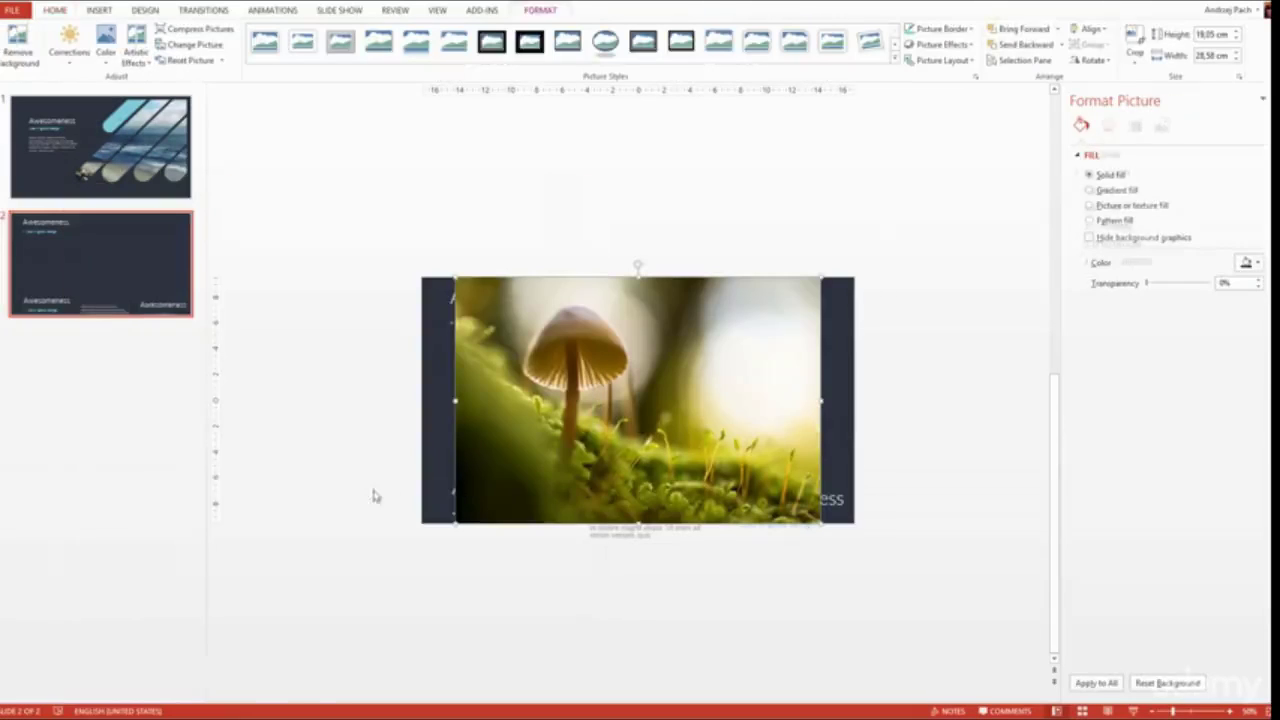
pyautogui.hotkey('alt', 'Tab')
pyautogui.moveTo(492, 366); pyautogui.dragTo(878, 342)
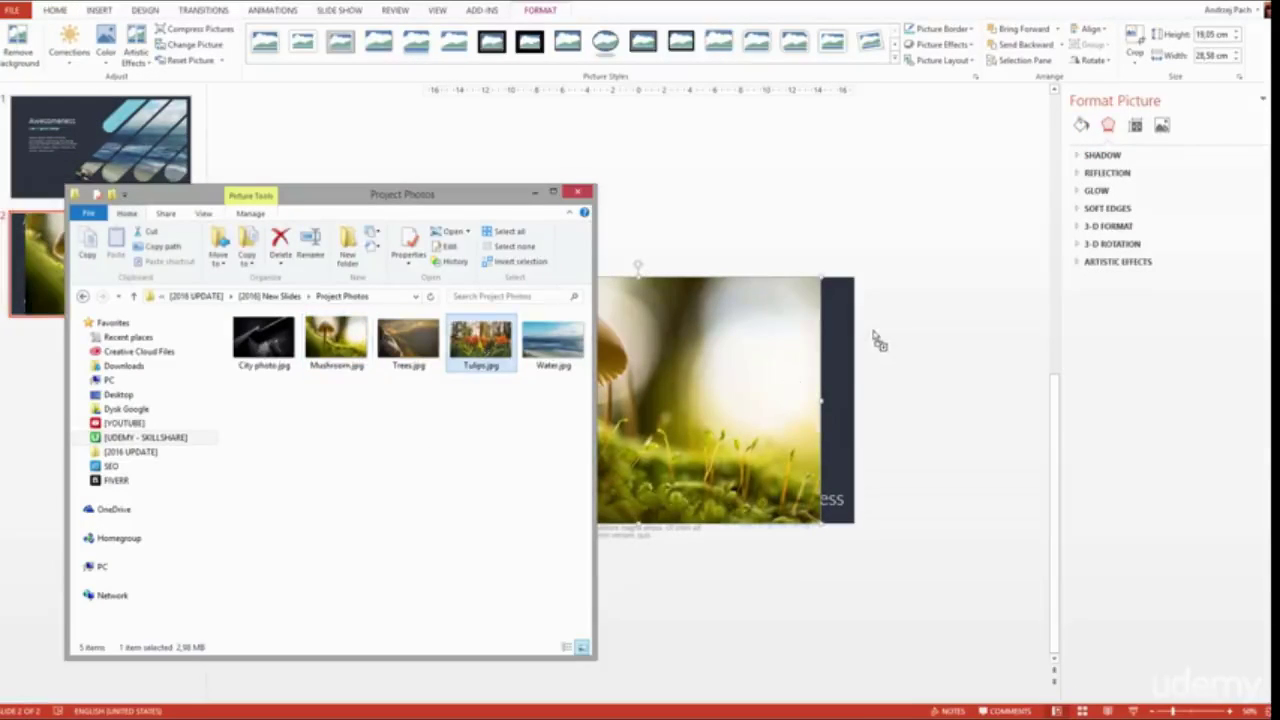
# - Shrink the mushroom and tulip photos and place them side by side, with the mushroom on the left
pyautogui.moveTo(647, 386); pyautogui.dragTo(932, 423)
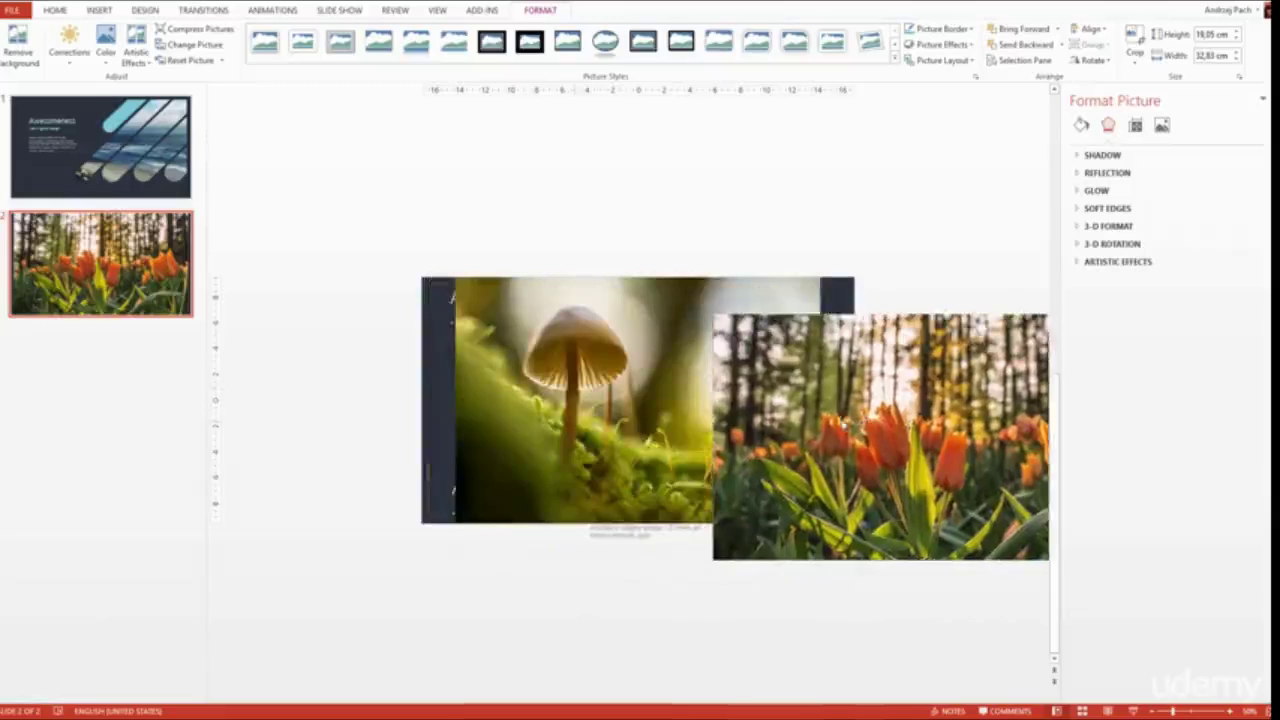
pyautogui.click(707, 311)
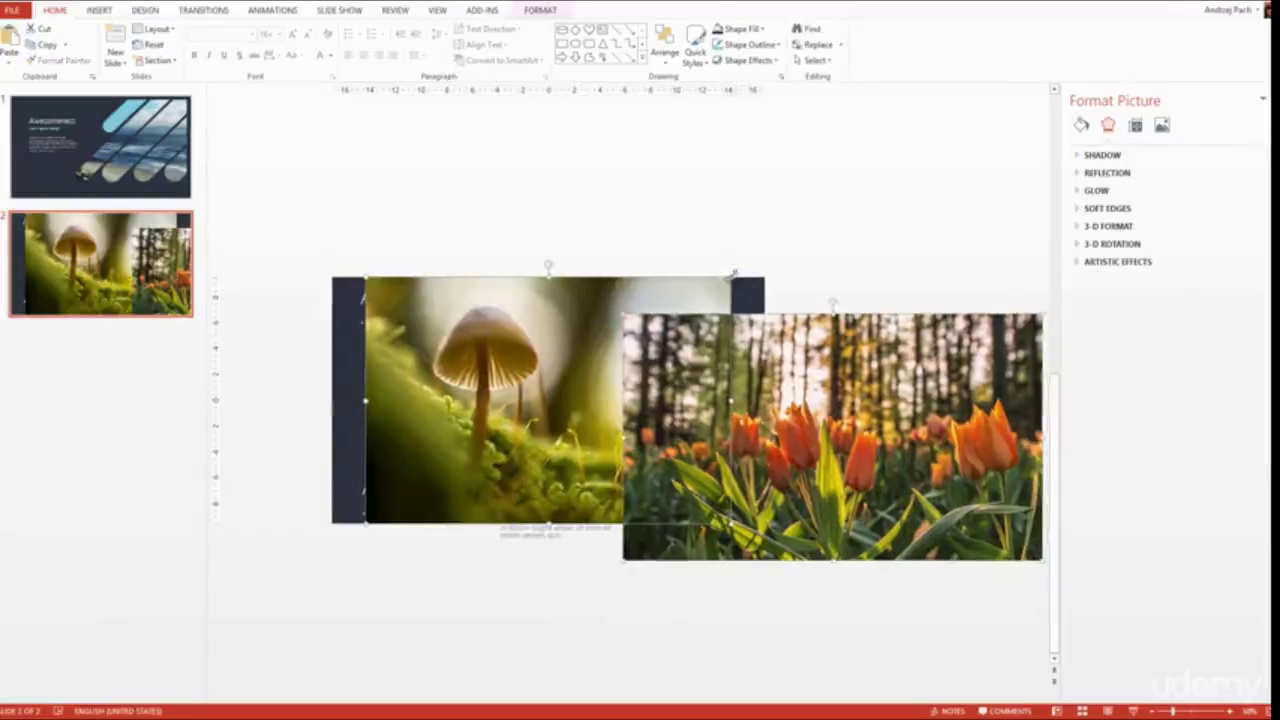
pyautogui.moveTo(730, 275); pyautogui.dragTo(543, 400)
pyautogui.moveTo(490, 367); pyautogui.dragTo(449, 338)
pyautogui.click(652, 371)
pyautogui.moveTo(753, 379); pyautogui.dragTo(697, 344)
# - Apply the Picture Caption List picture layout to both photos
pyautogui.keyDown('shift'); pyautogui.click(557, 352); pyautogui.keyUp('shift')
pyautogui.click(541, 10)
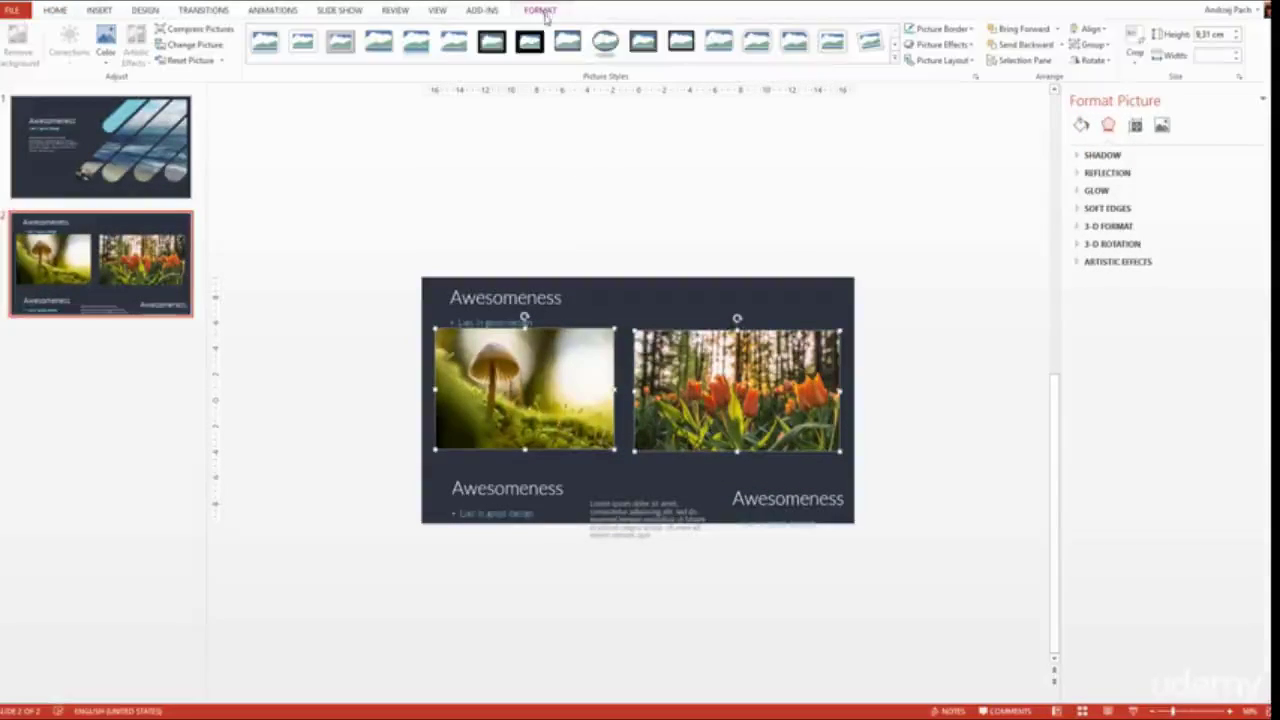
pyautogui.click(942, 62)
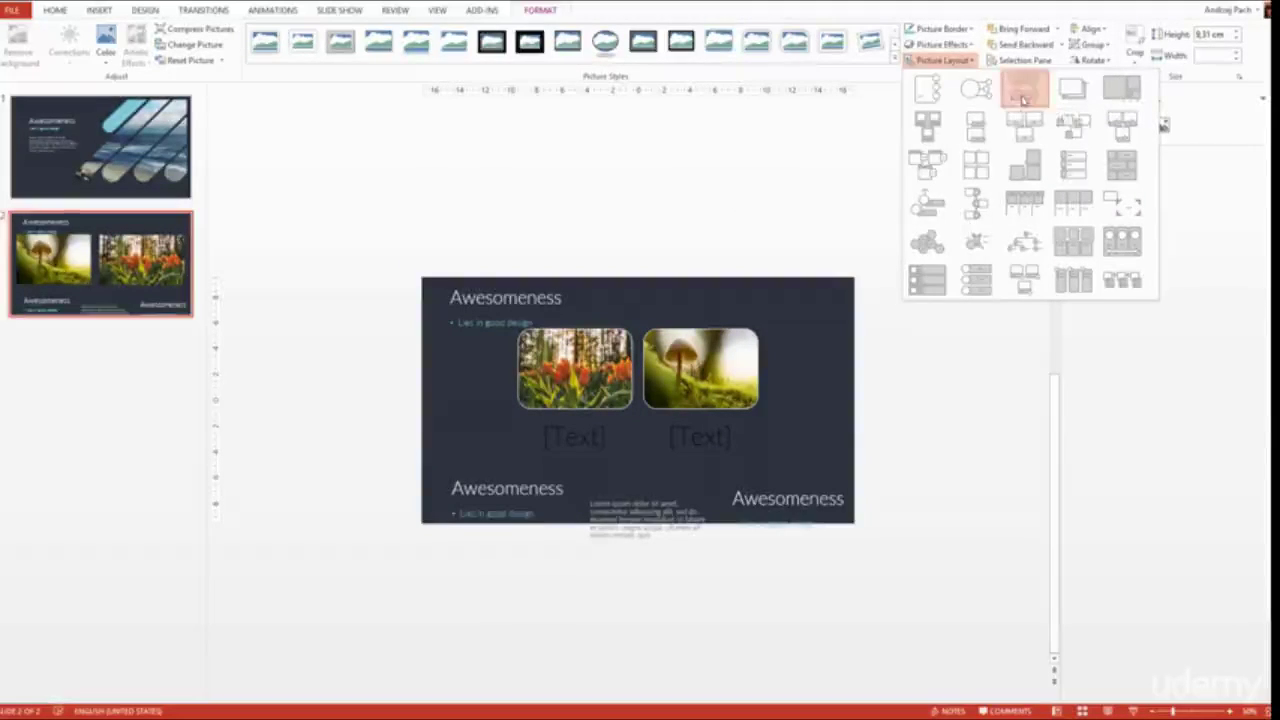
pyautogui.click(1023, 96)
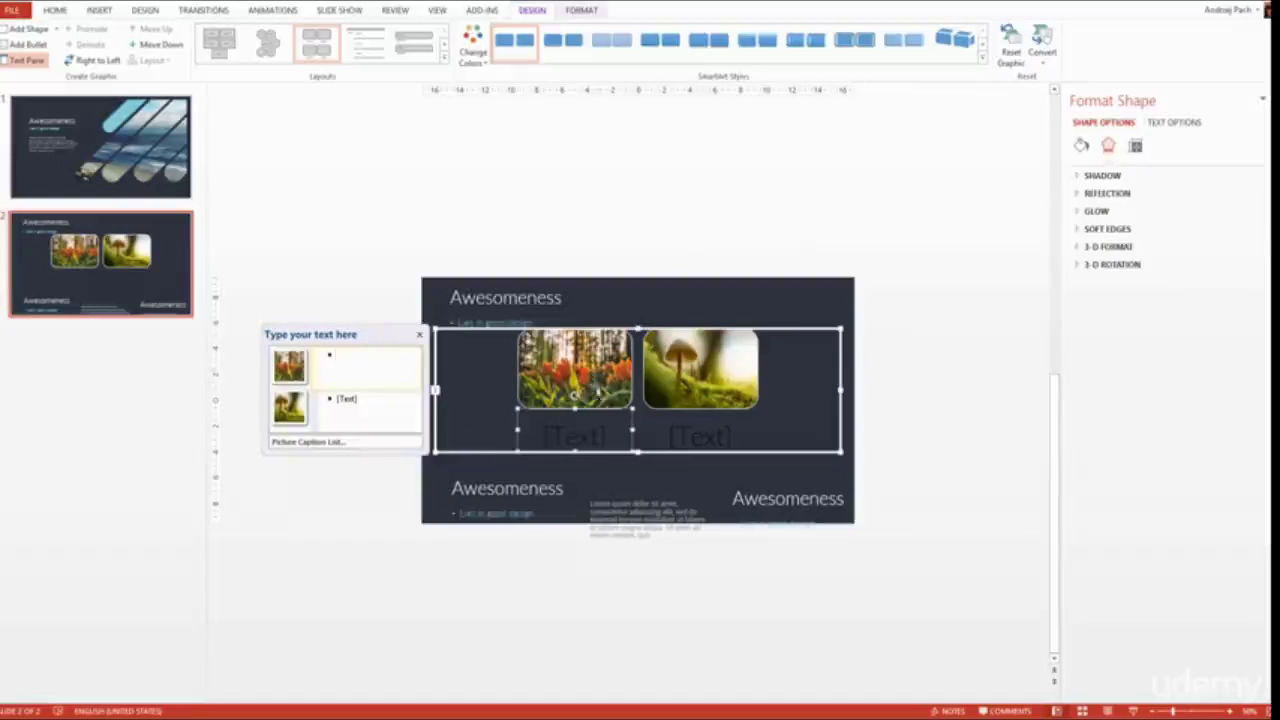
# - Ungroup the picture graphic twice to break it into separate pictures and text shapes
pyautogui.rightClick(633, 329)
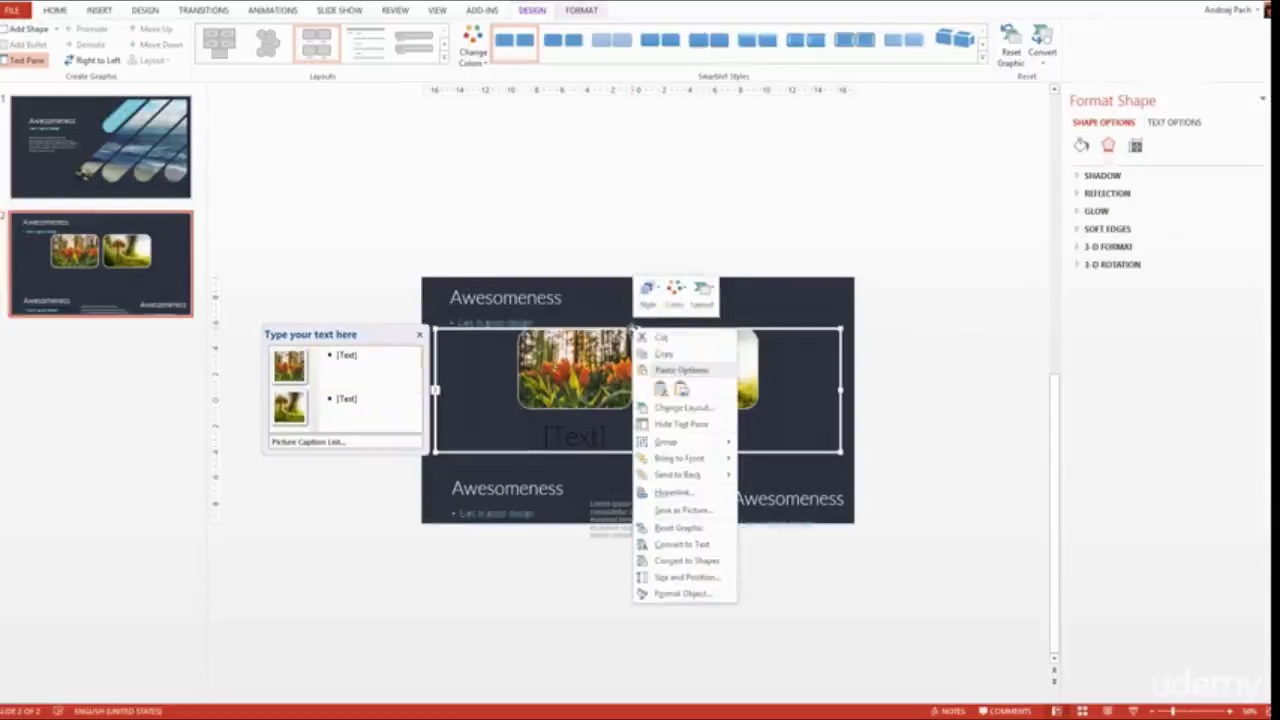
pyautogui.moveTo(696, 446)
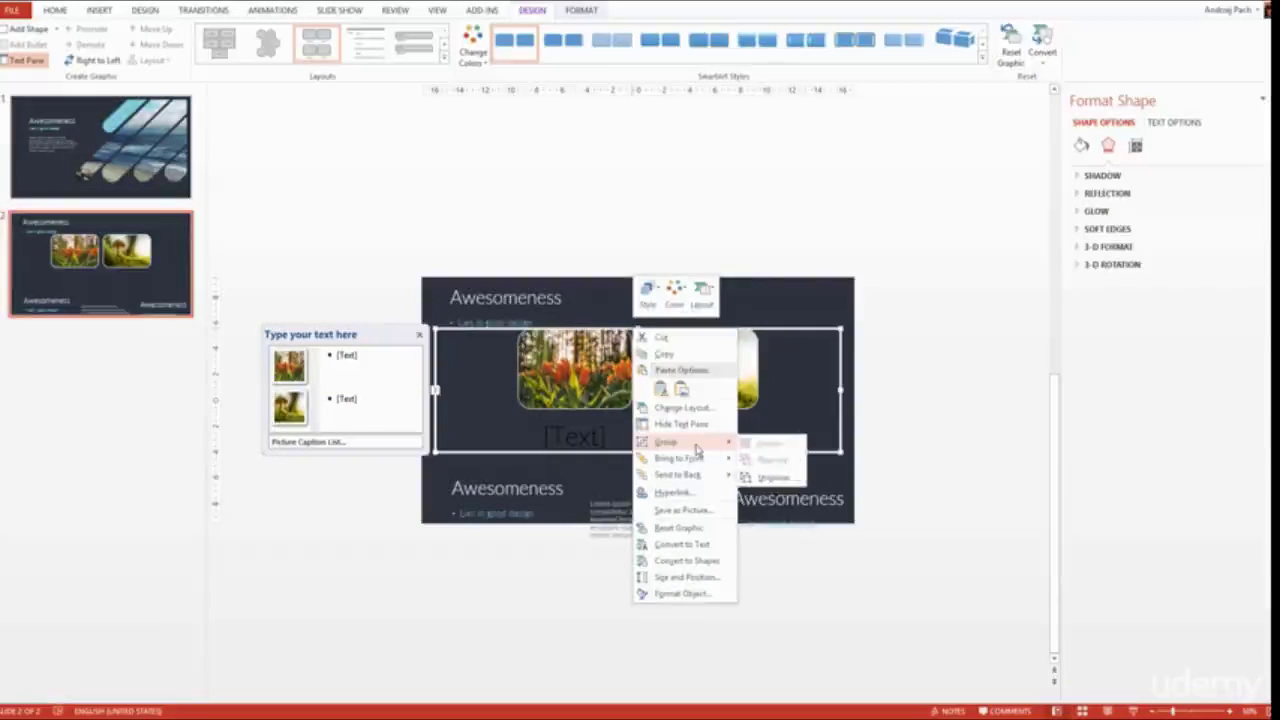
pyautogui.click(773, 477)
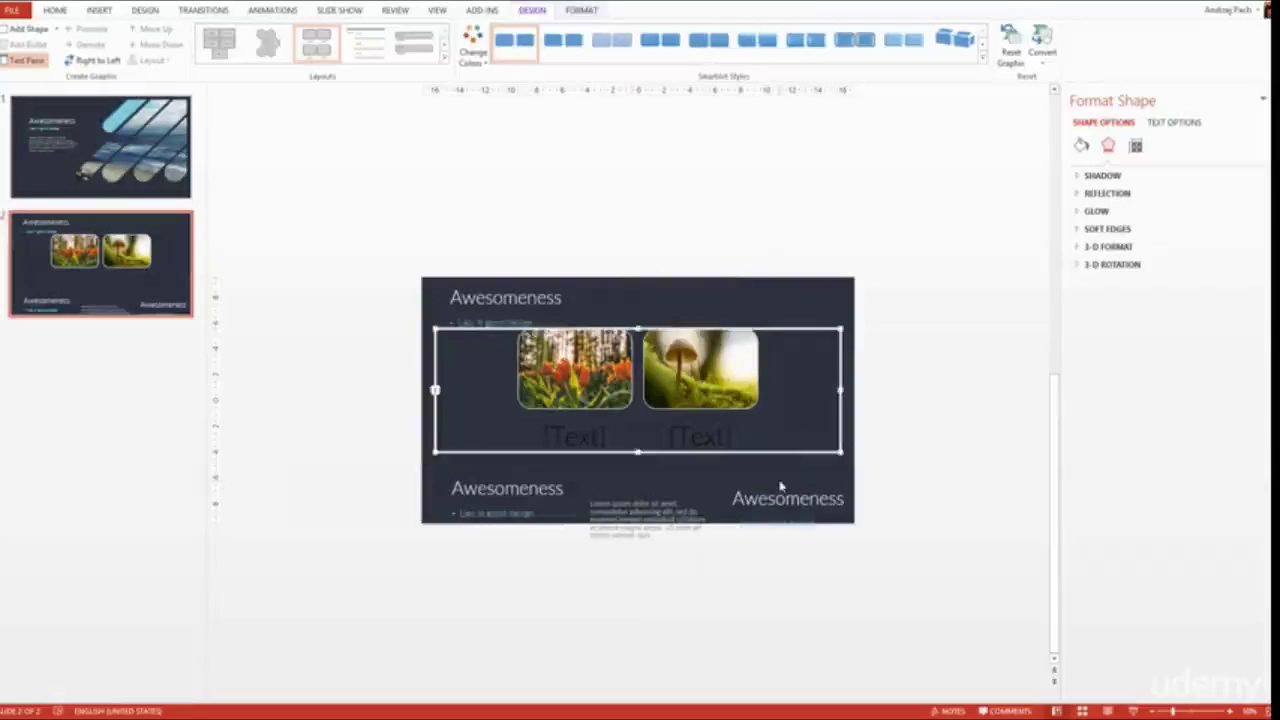
pyautogui.rightClick(687, 456)
pyautogui.moveTo(714, 534)
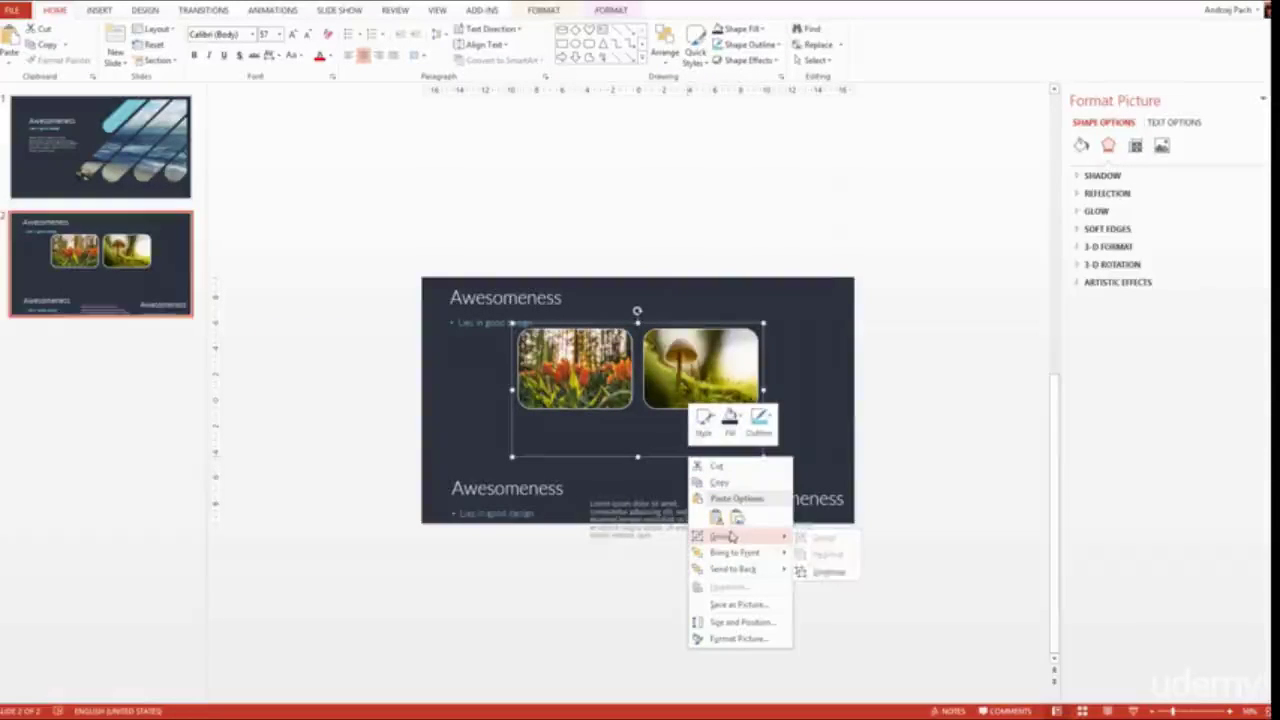
pyautogui.click(828, 569)
# - Delete the two empty caption shapes and move both rounded pictures down to the middle of the slide
pyautogui.click(463, 423)
pyautogui.moveTo(438, 384); pyautogui.dragTo(855, 487)
pyautogui.press('Delete')
pyautogui.click(588, 388)
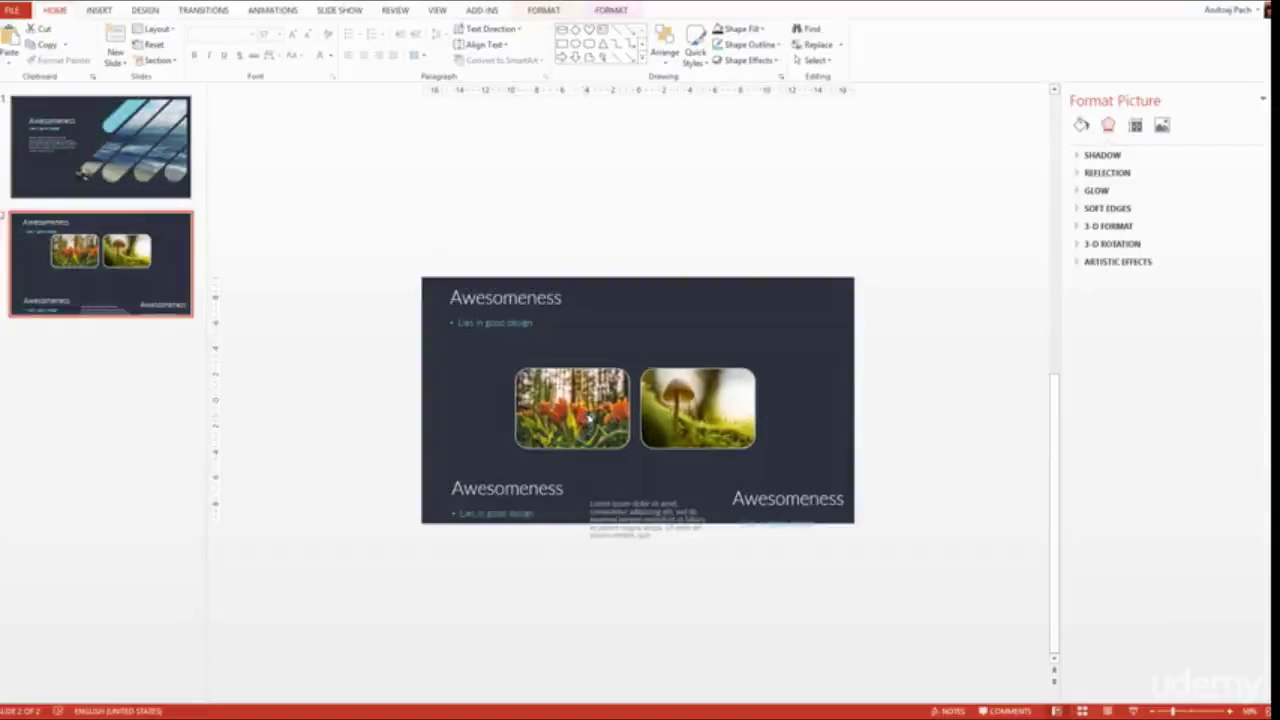
pyautogui.moveTo(588, 420); pyautogui.dragTo(588, 420)
pyautogui.scroll(5, 590, 420)
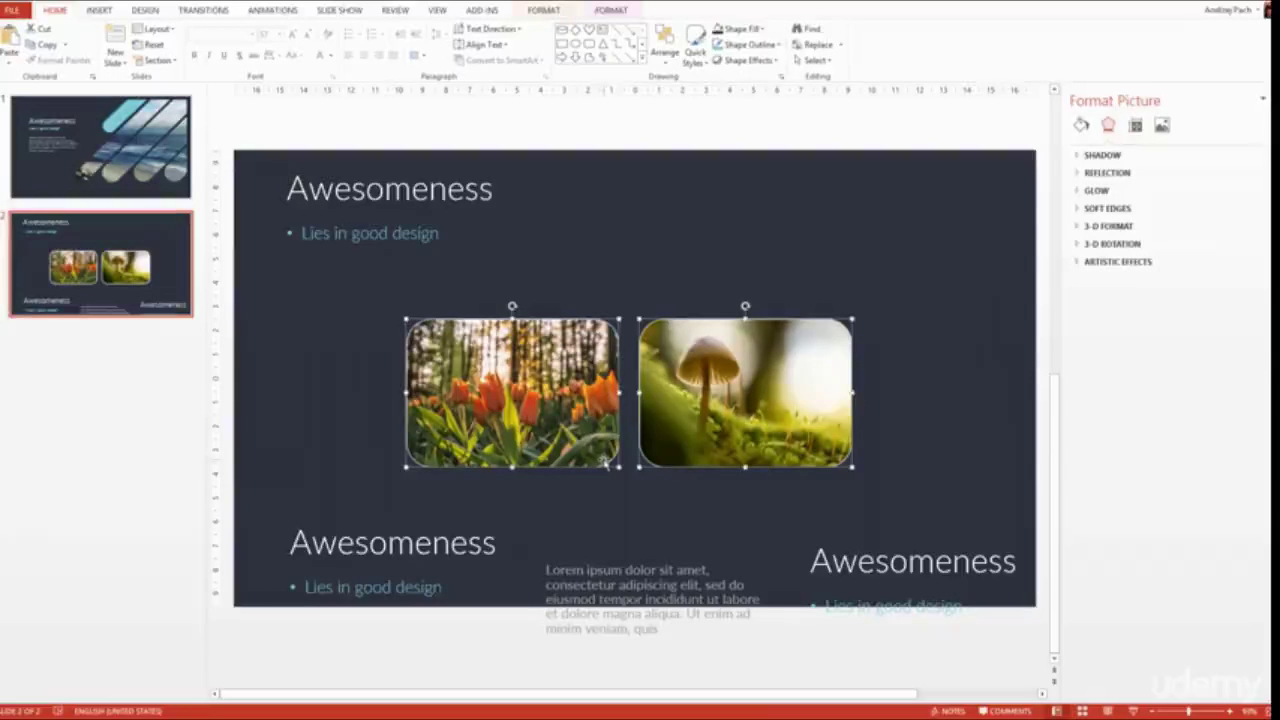
pyautogui.click(676, 270)
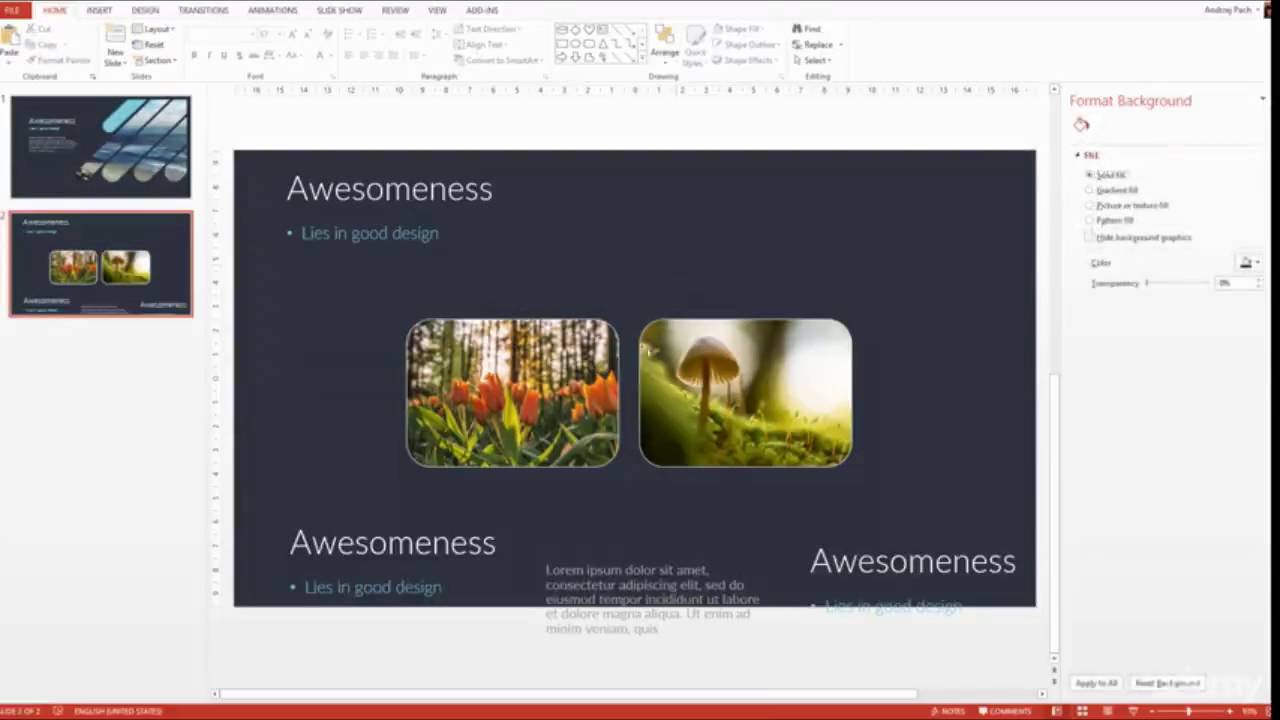
# - Crop the mushroom picture and the tulip picture to an oval shape
pyautogui.click(706, 421)
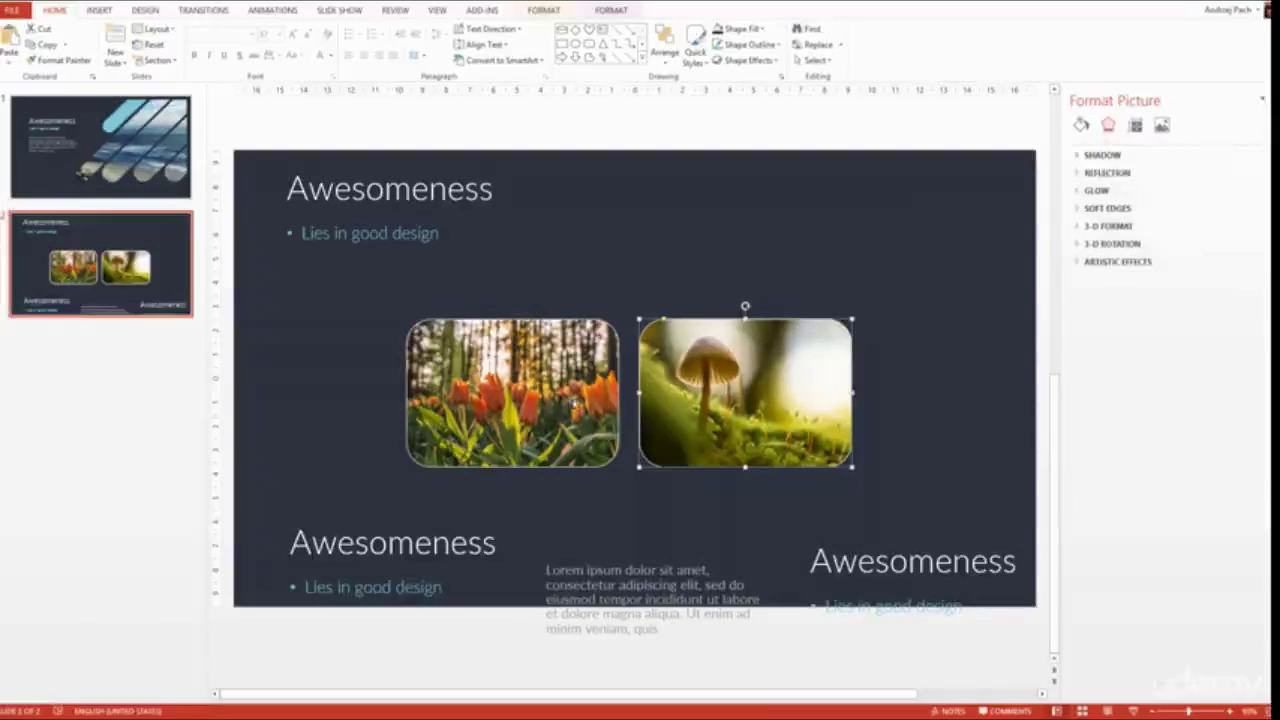
pyautogui.click(608, 9)
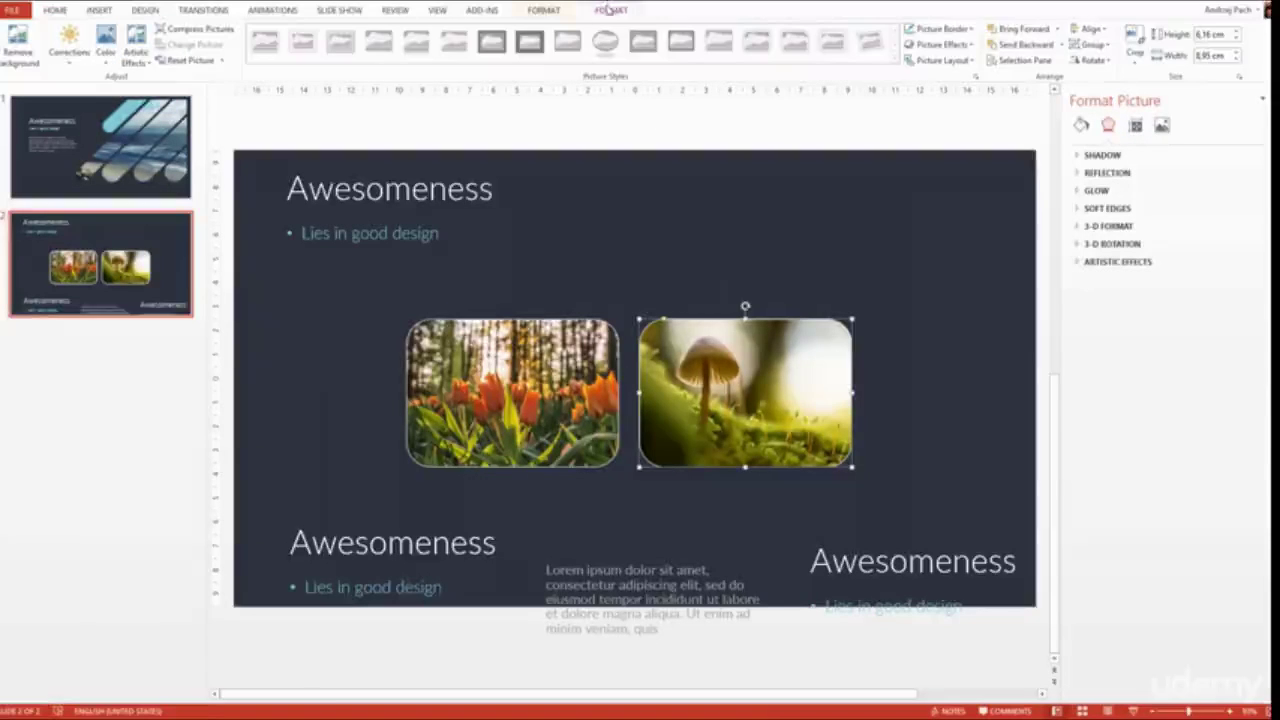
pyautogui.click(1134, 52)
pyautogui.moveTo(1132, 93)
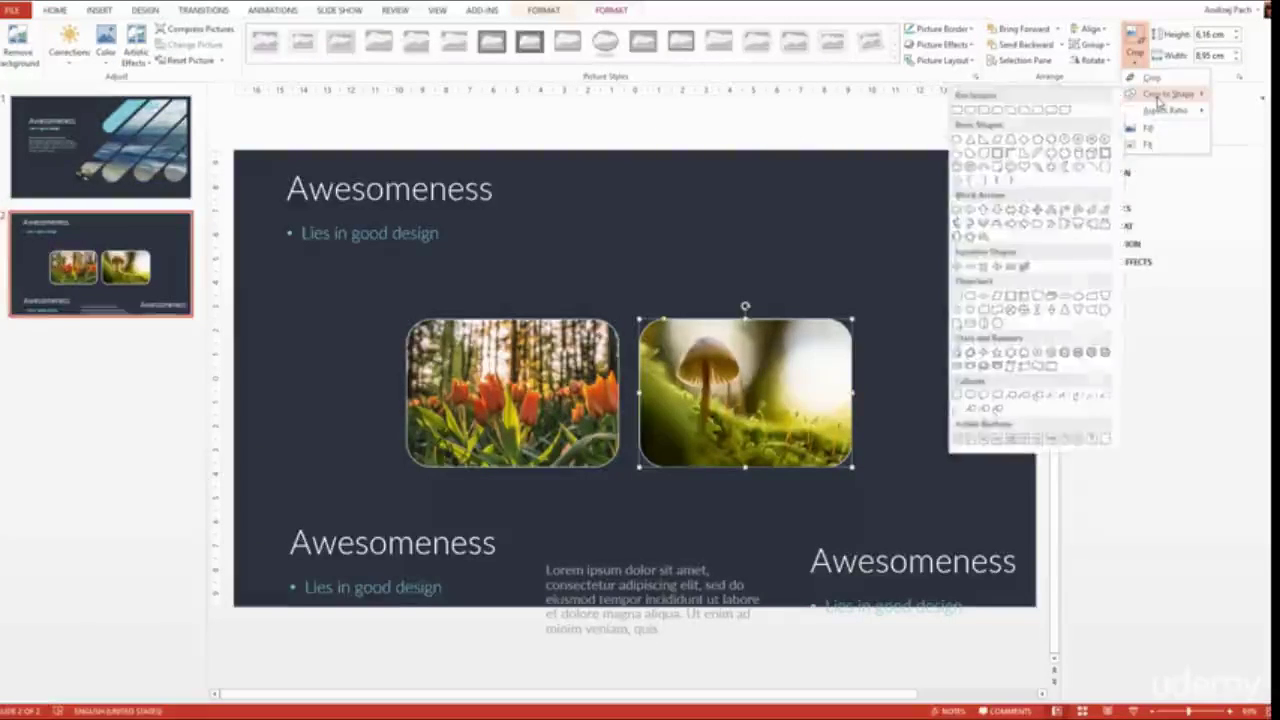
pyautogui.click(955, 140)
pyautogui.click(512, 392)
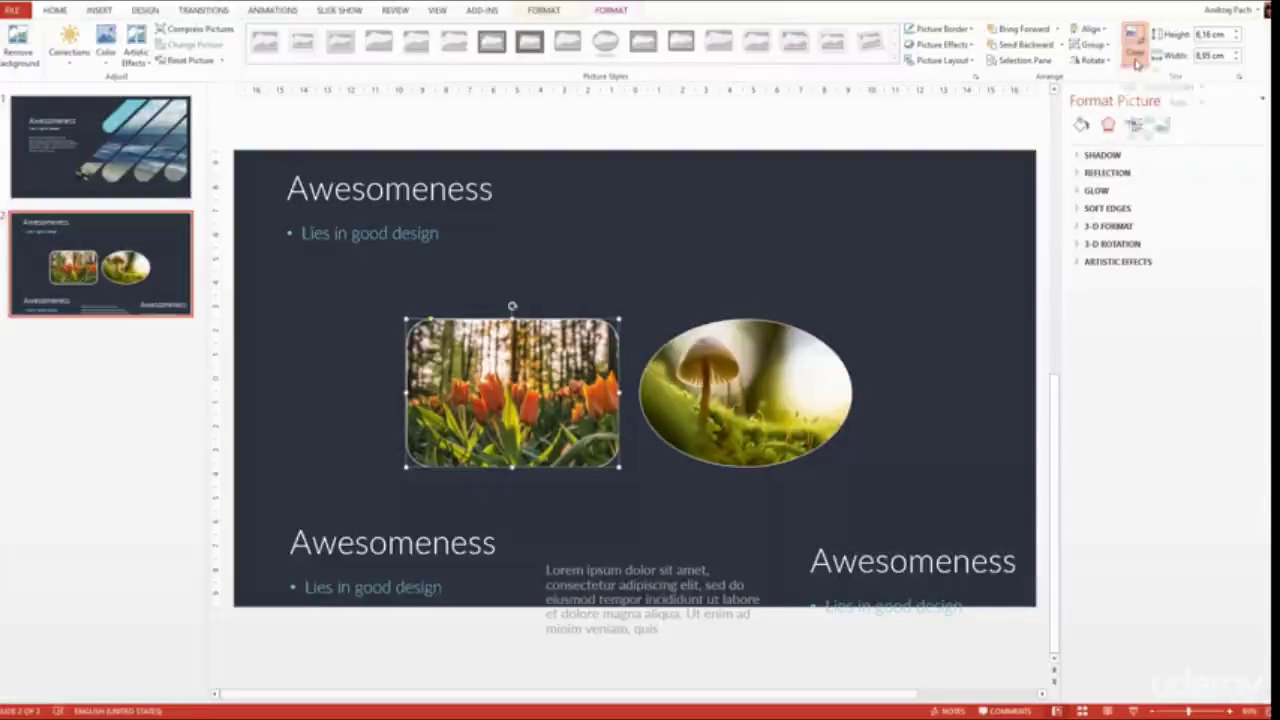
pyautogui.moveTo(1144, 95)
pyautogui.click(955, 140)
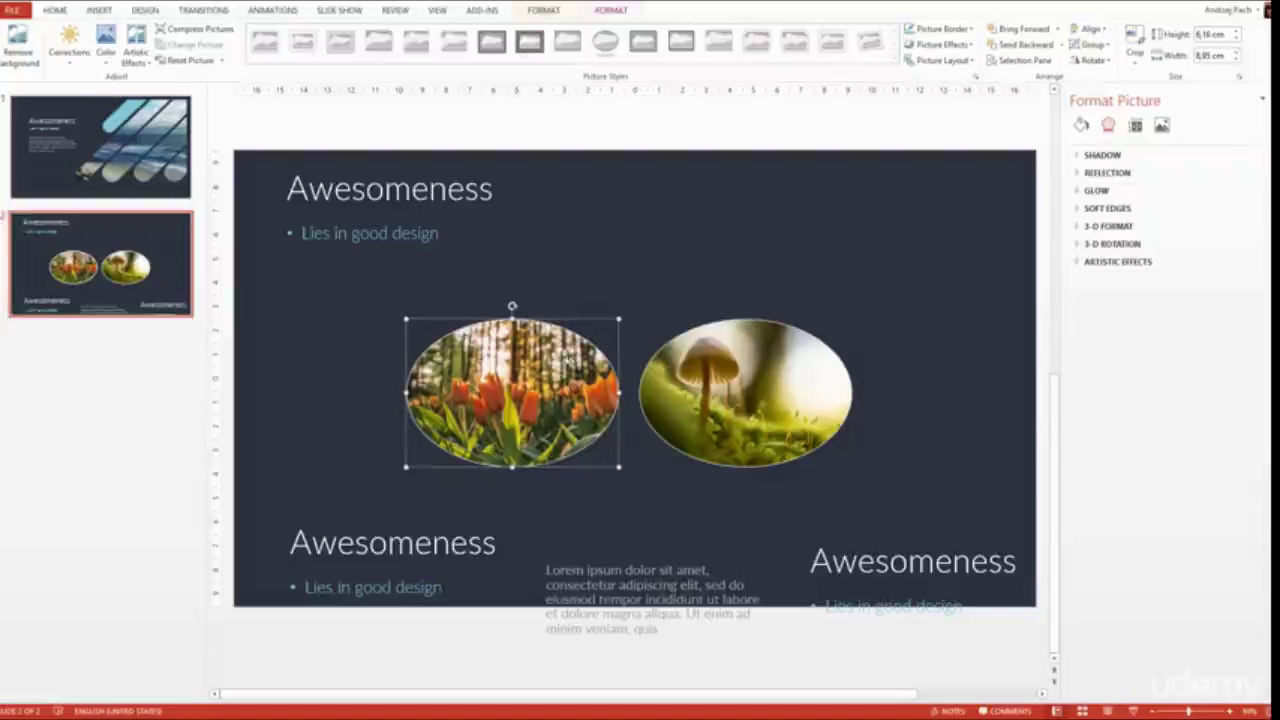
# - Crop both oval pictures to the square 1:1 aspect ratio so they form circles
pyautogui.click(1133, 58)
pyautogui.moveTo(1164, 110)
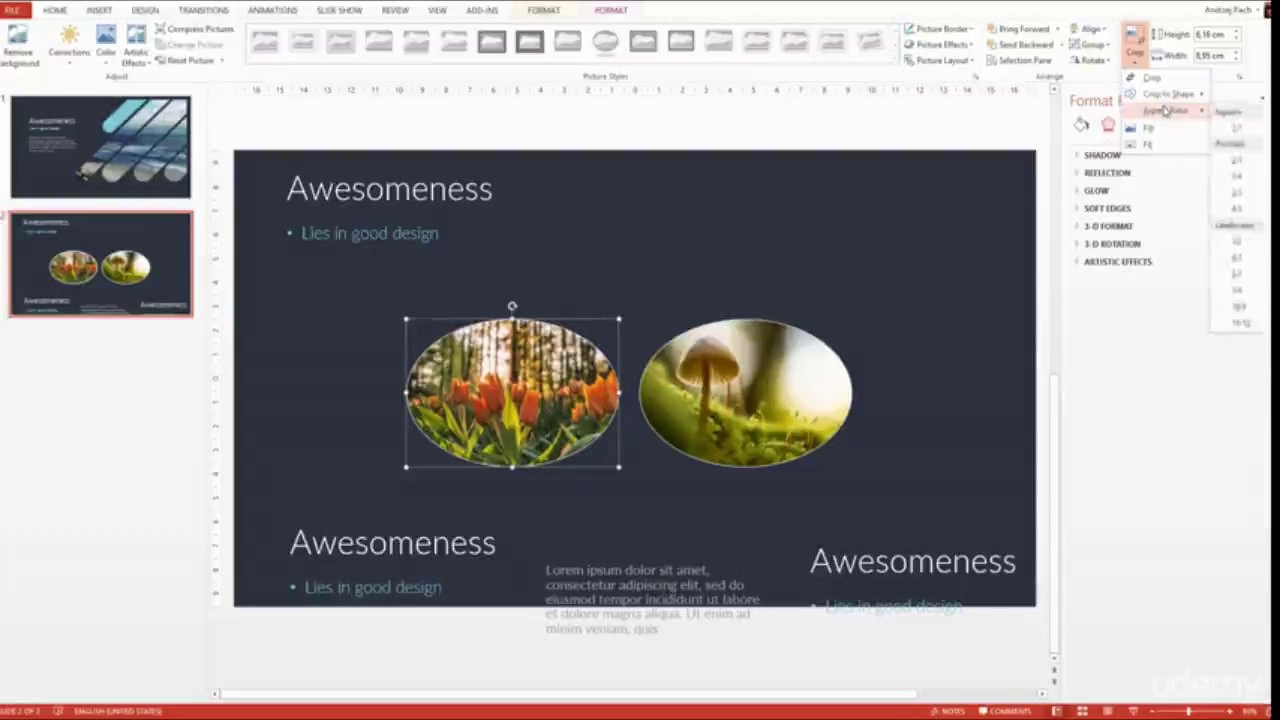
pyautogui.click(1223, 129)
pyautogui.click(765, 390)
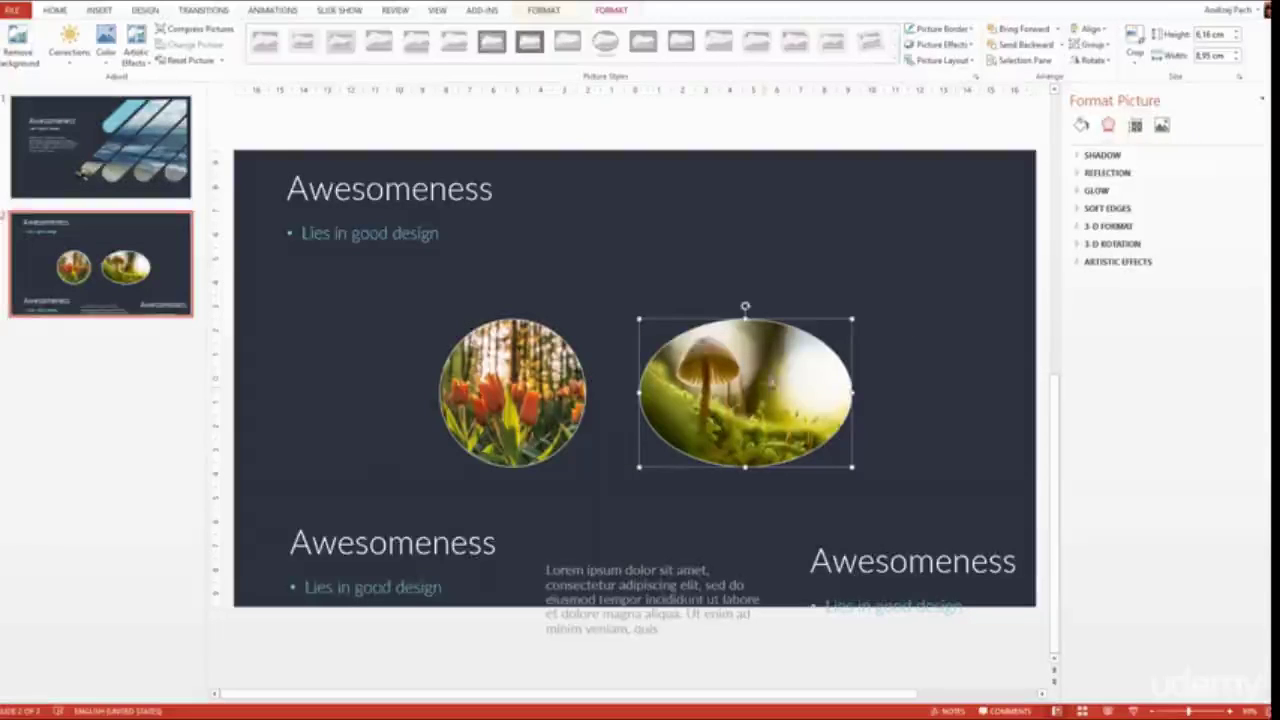
pyautogui.click(1133, 58)
pyautogui.moveTo(1160, 109)
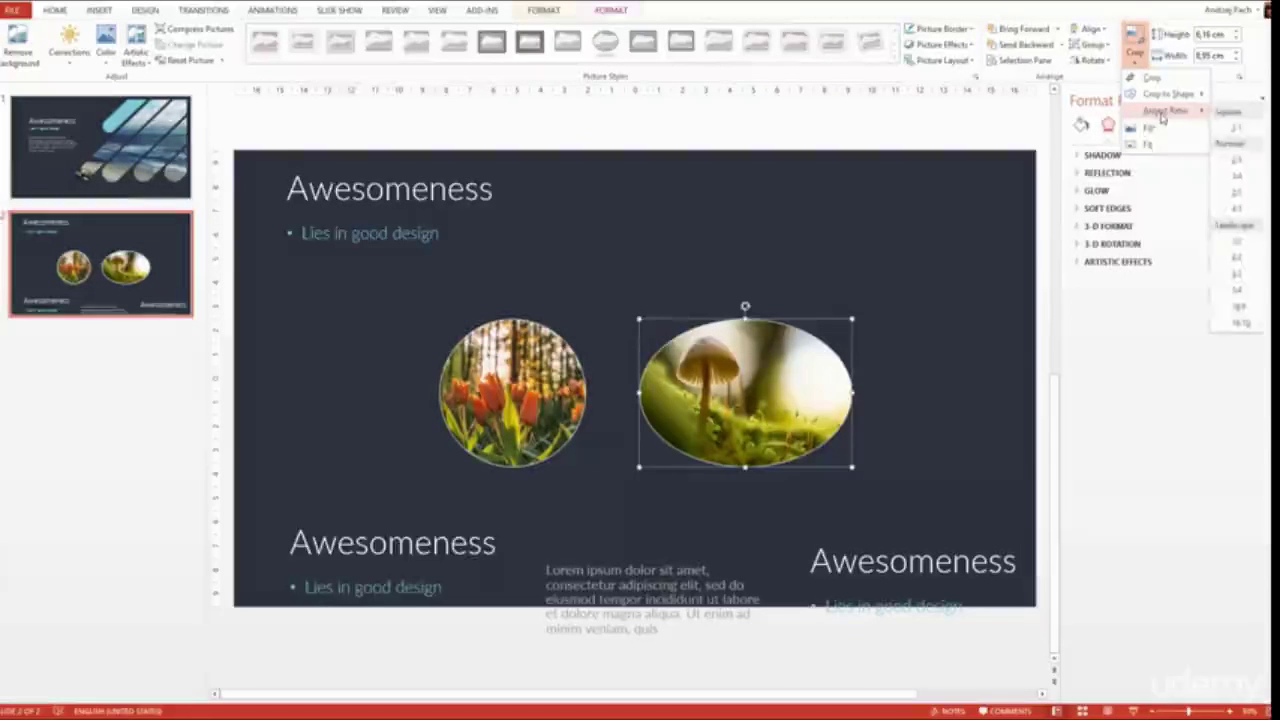
pyautogui.click(1238, 126)
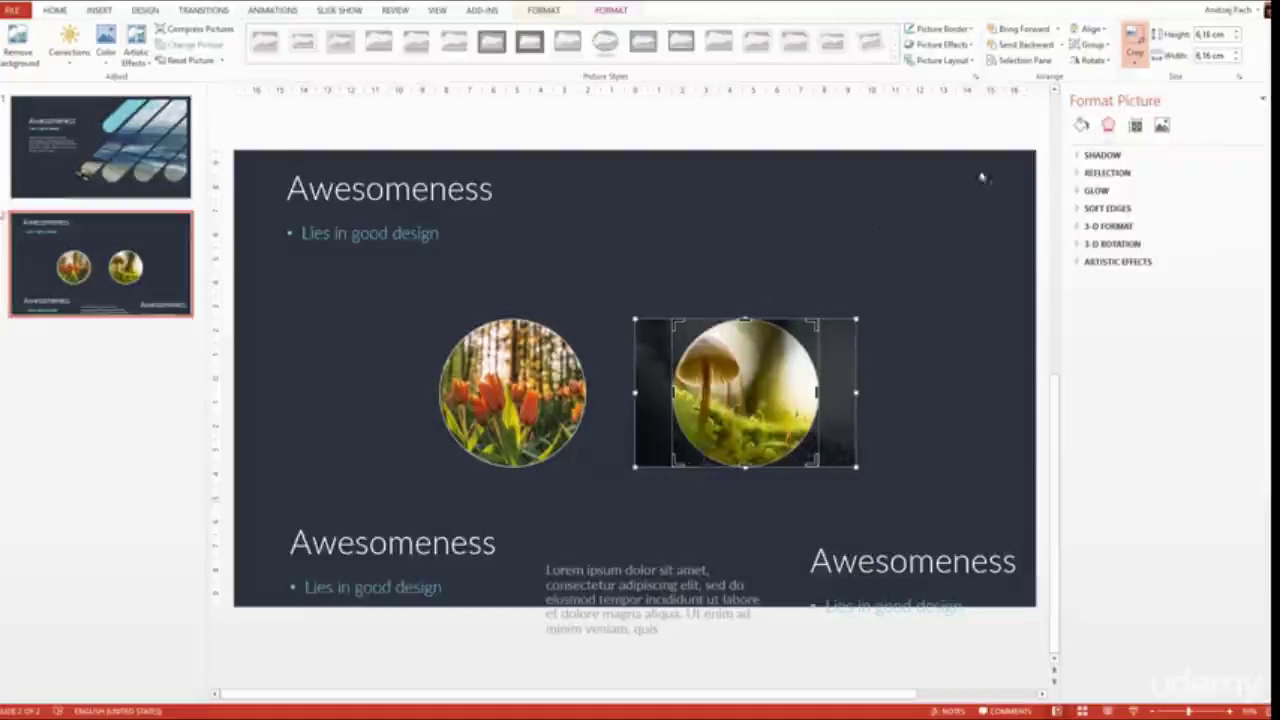
pyautogui.click(1136, 42)
# - Enlarge both circular pictures to about 9.56 cm and reposition them together in the middle of the slide
pyautogui.keyDown('shift'); pyautogui.click(570, 450); pyautogui.keyUp('shift')
pyautogui.moveTo(586, 466); pyautogui.dragTo(666, 548)
pyautogui.moveTo(629, 468); pyautogui.dragTo(595, 417)
pyautogui.scroll(-2, 595, 417)
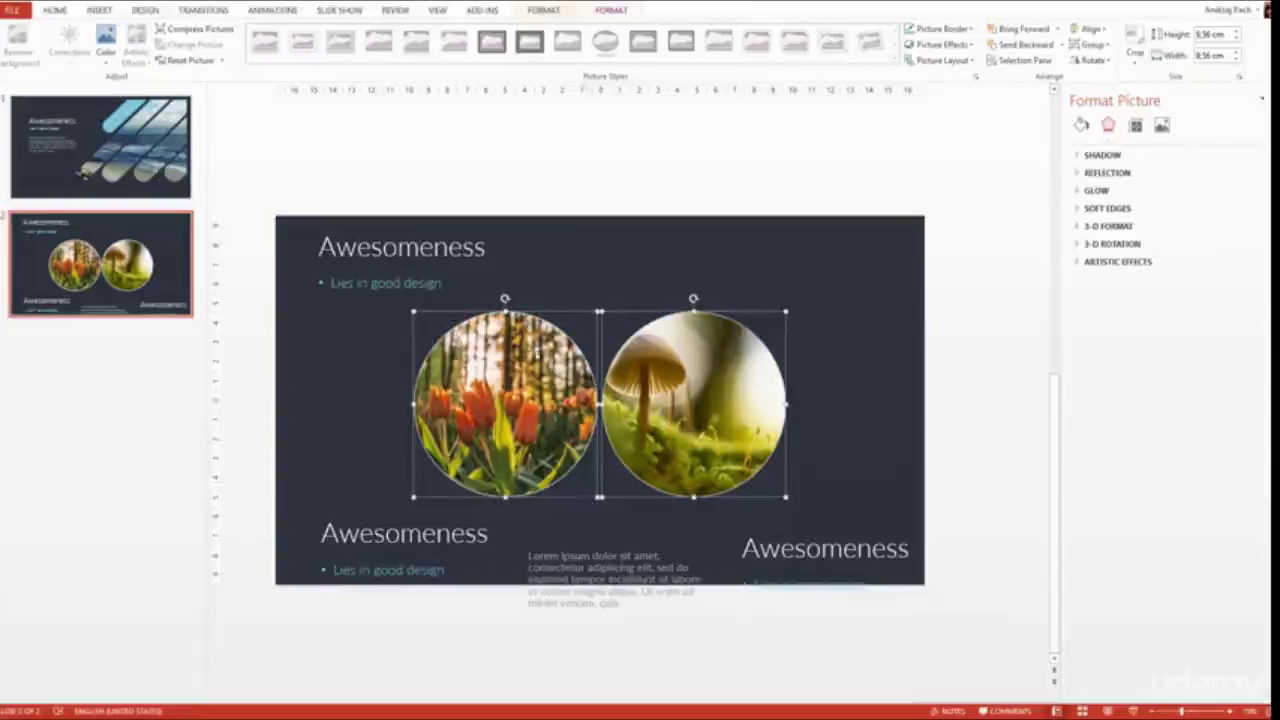
# - Set the shape outline of both circular pictures to the third recent color
pyautogui.click(598, 420)
pyautogui.click(594, 420)
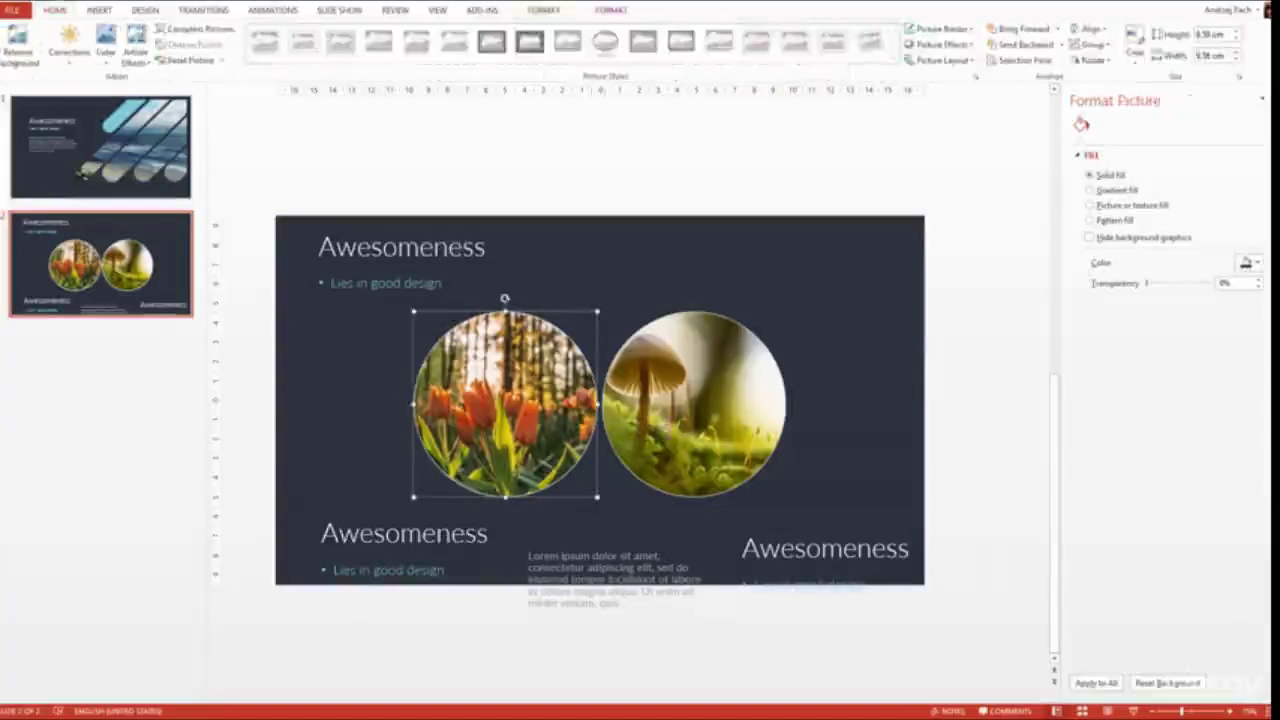
pyautogui.keyDown('shift'); pyautogui.click(655, 452); pyautogui.keyUp('shift')
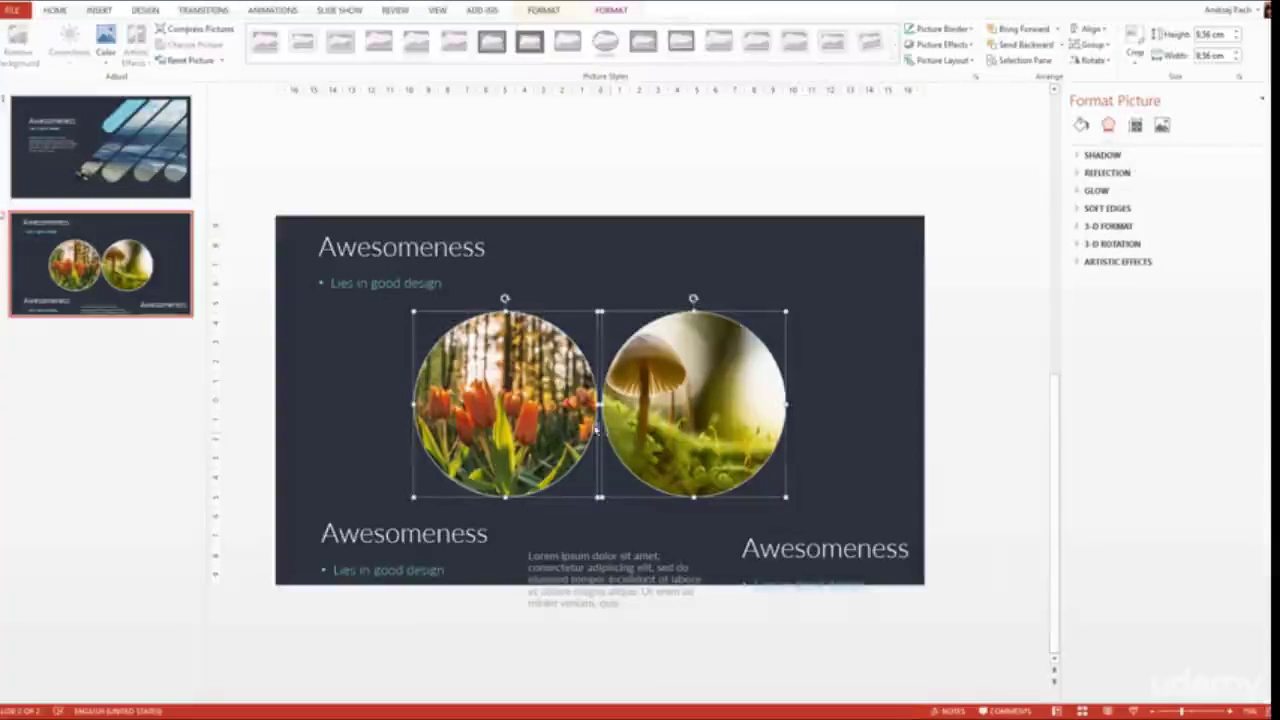
pyautogui.click(543, 9)
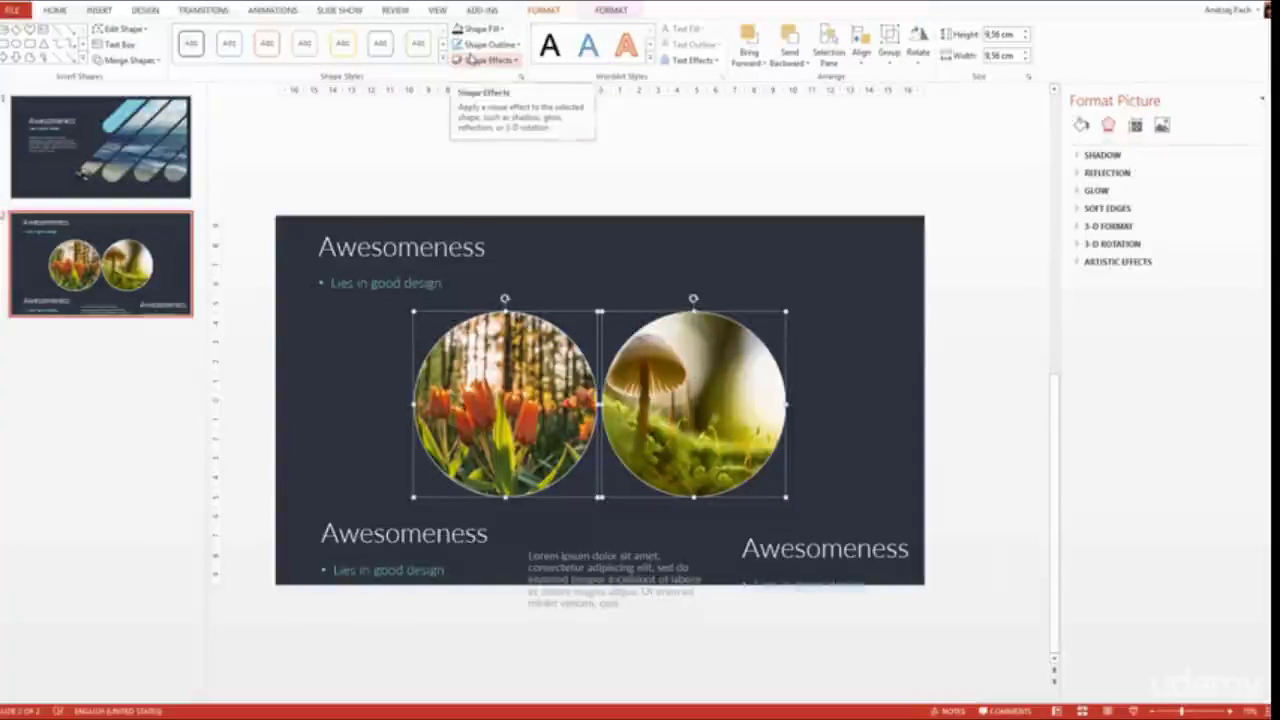
pyautogui.click(515, 45)
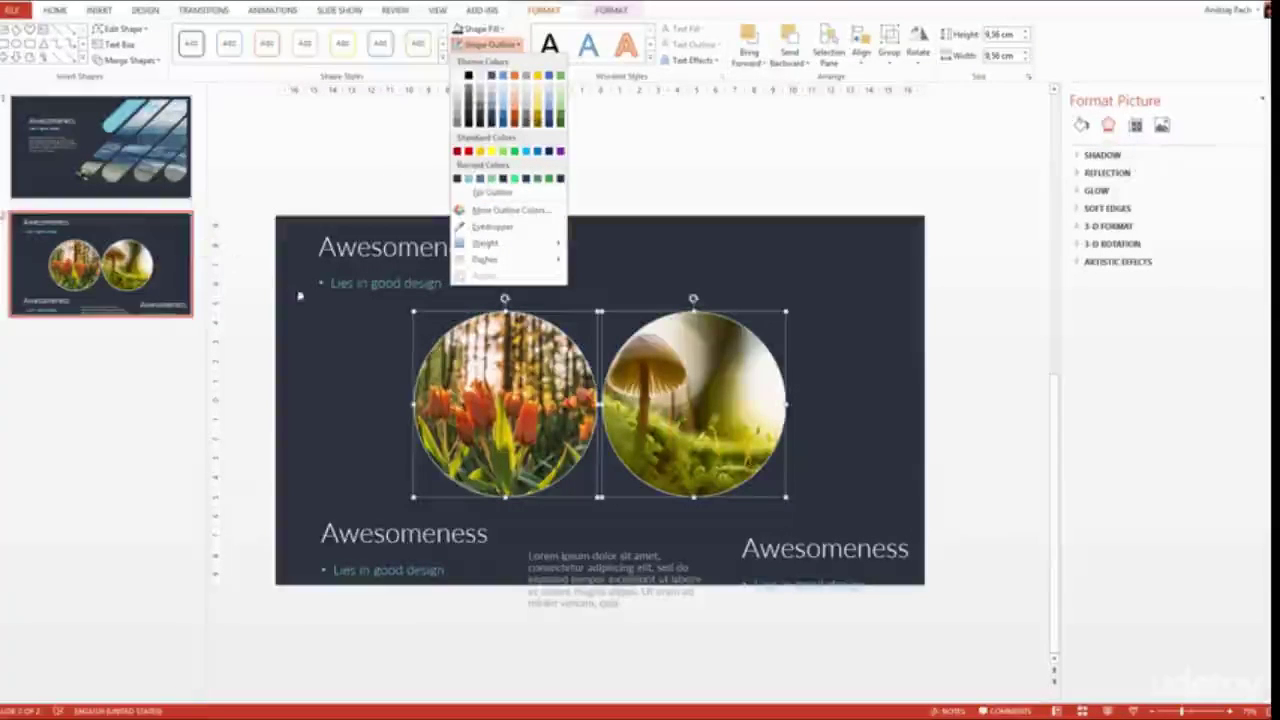
pyautogui.click(483, 180)
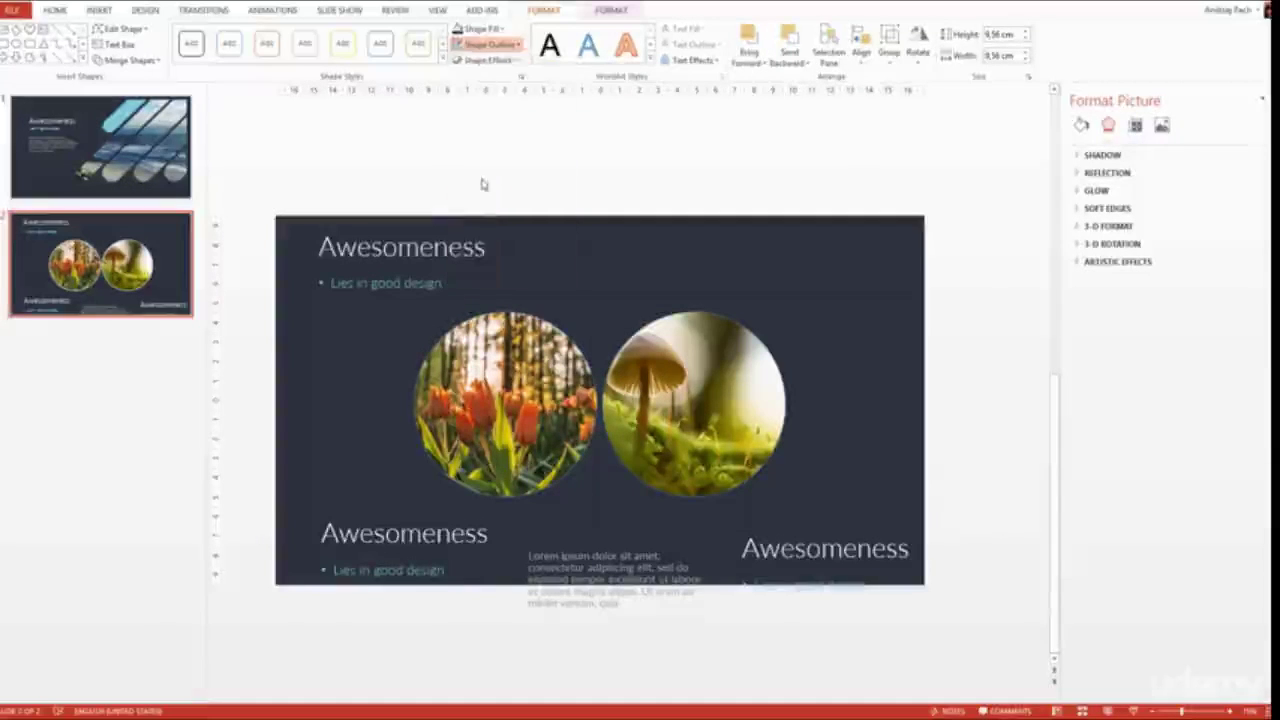
# - Set the outline width of both circular pictures to 7.25 pt
pyautogui.rightClick(728, 357)
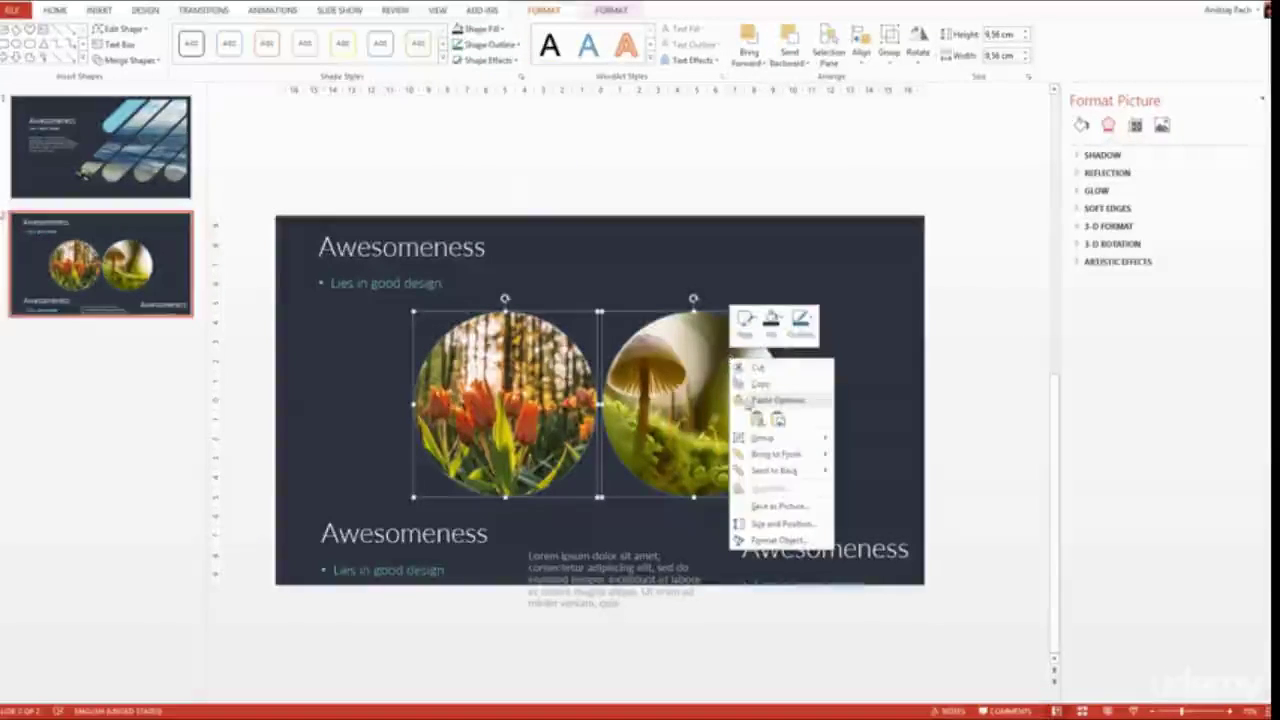
pyautogui.click(779, 545)
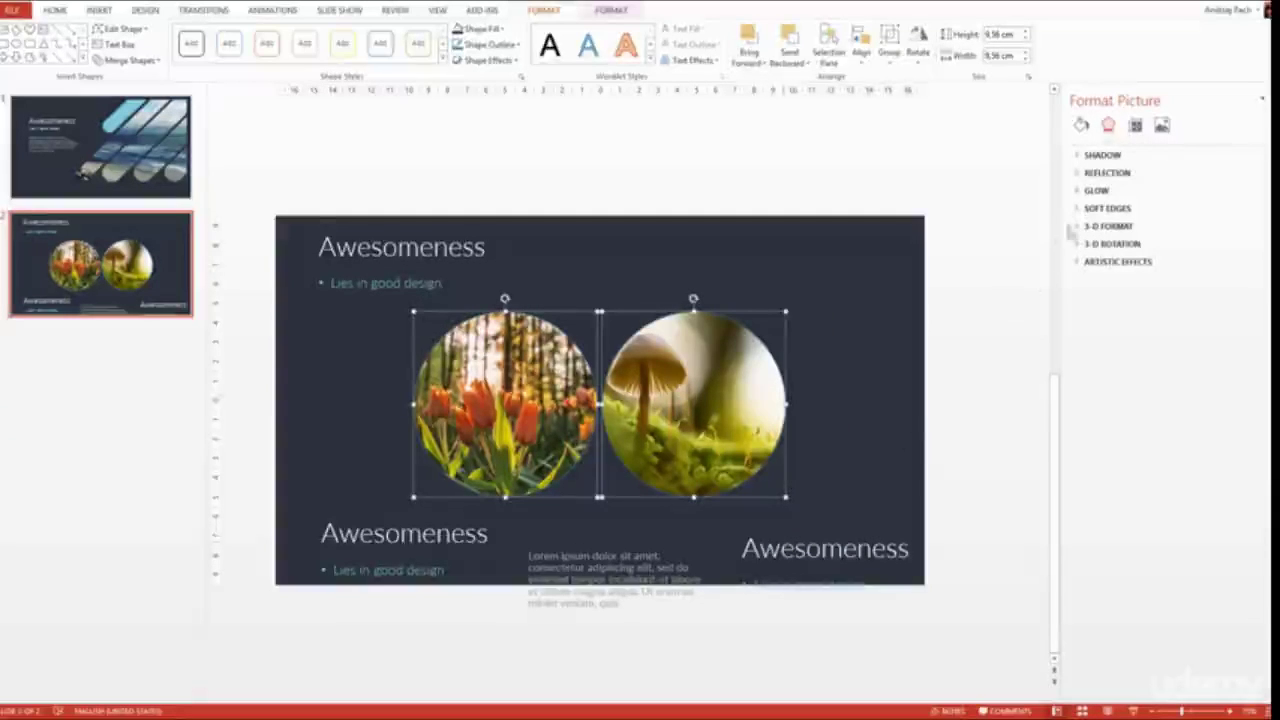
pyautogui.click(1081, 125)
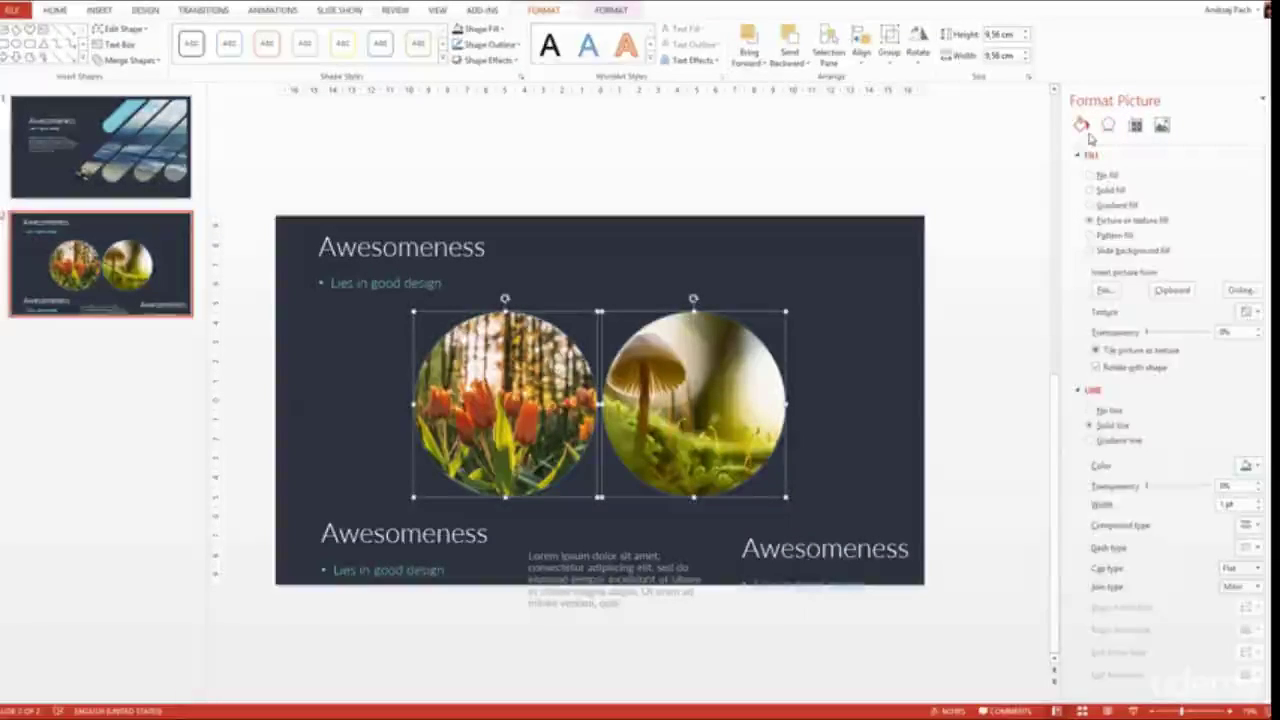
pyautogui.click(1078, 392)
pyautogui.click(1078, 393)
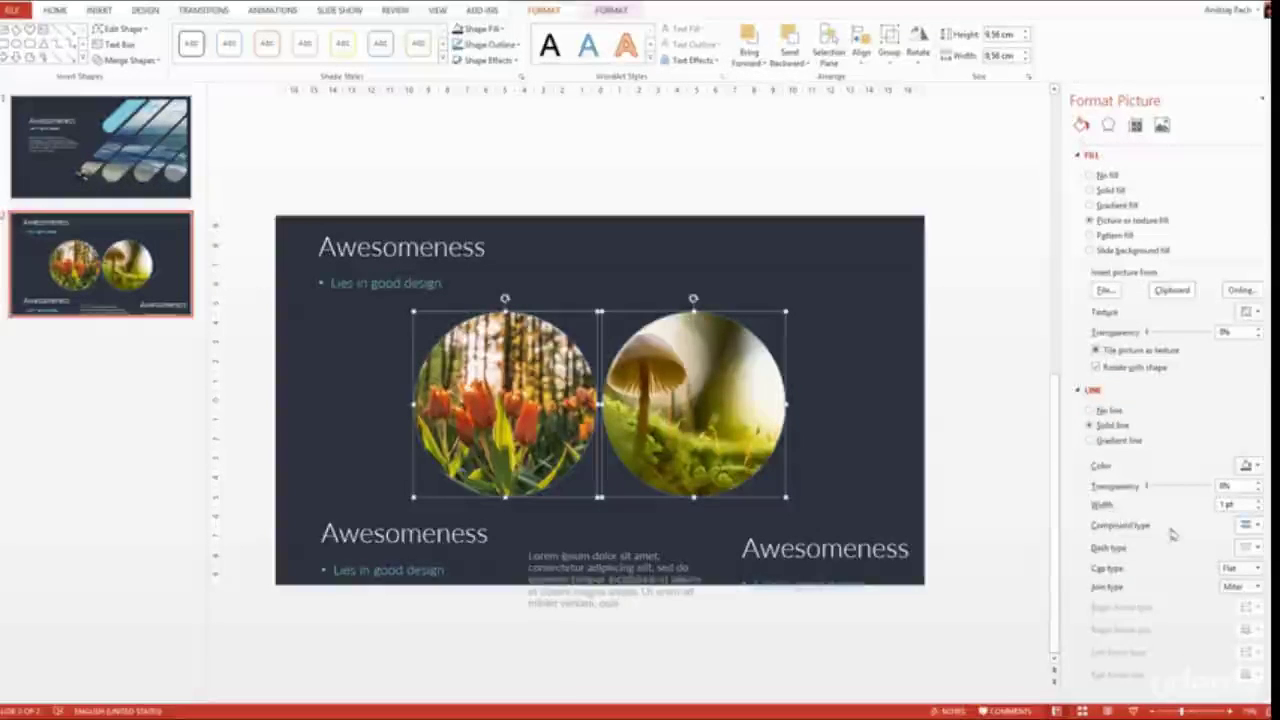
pyautogui.click(519, 46)
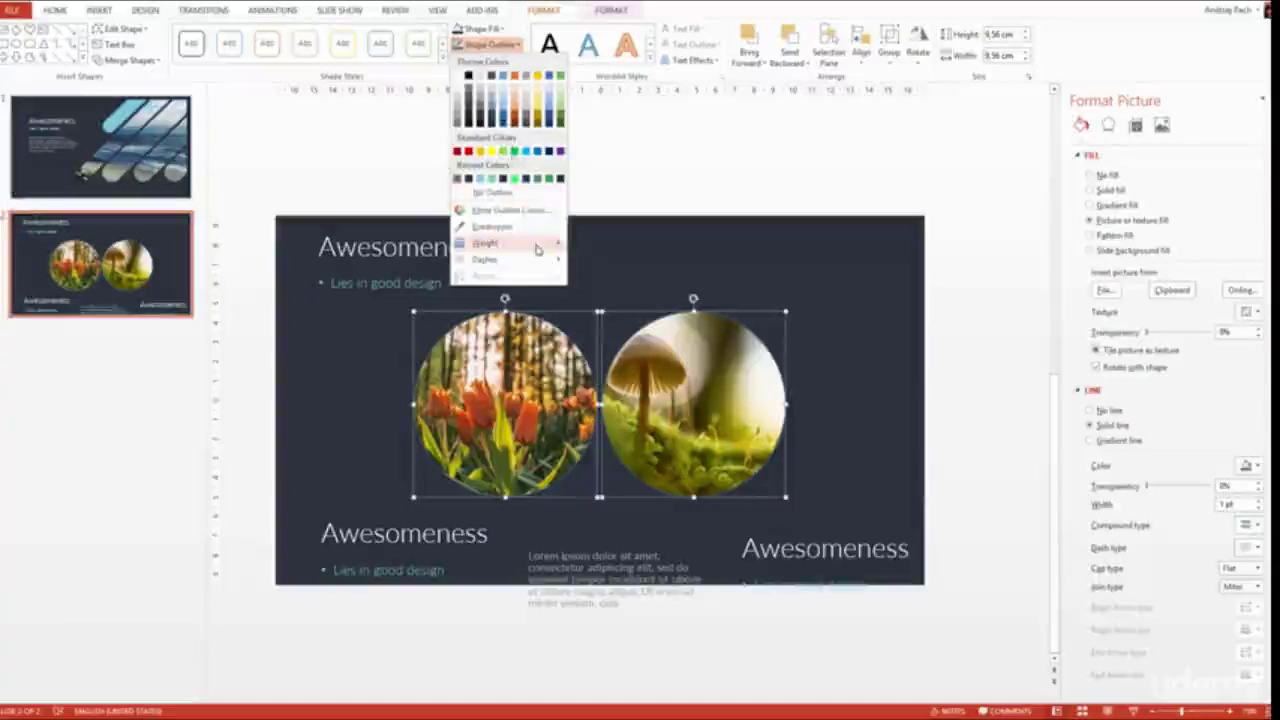
pyautogui.moveTo(536, 248)
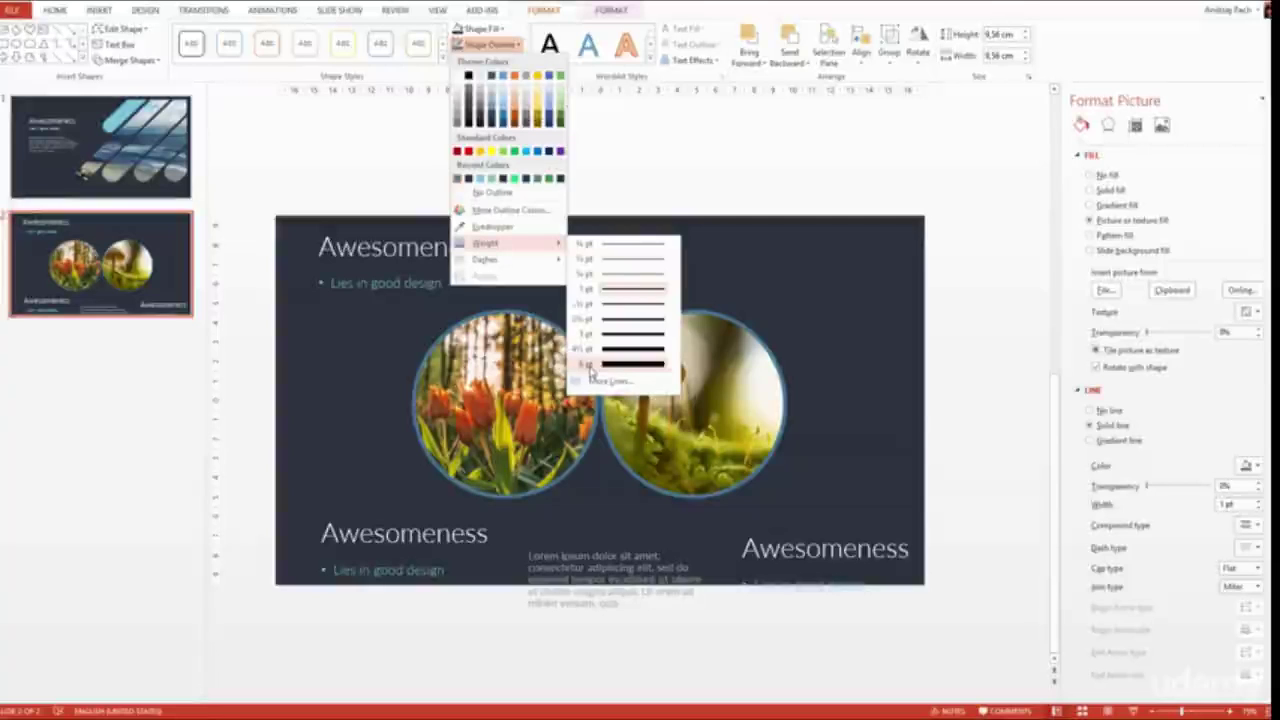
pyautogui.click(1232, 505)
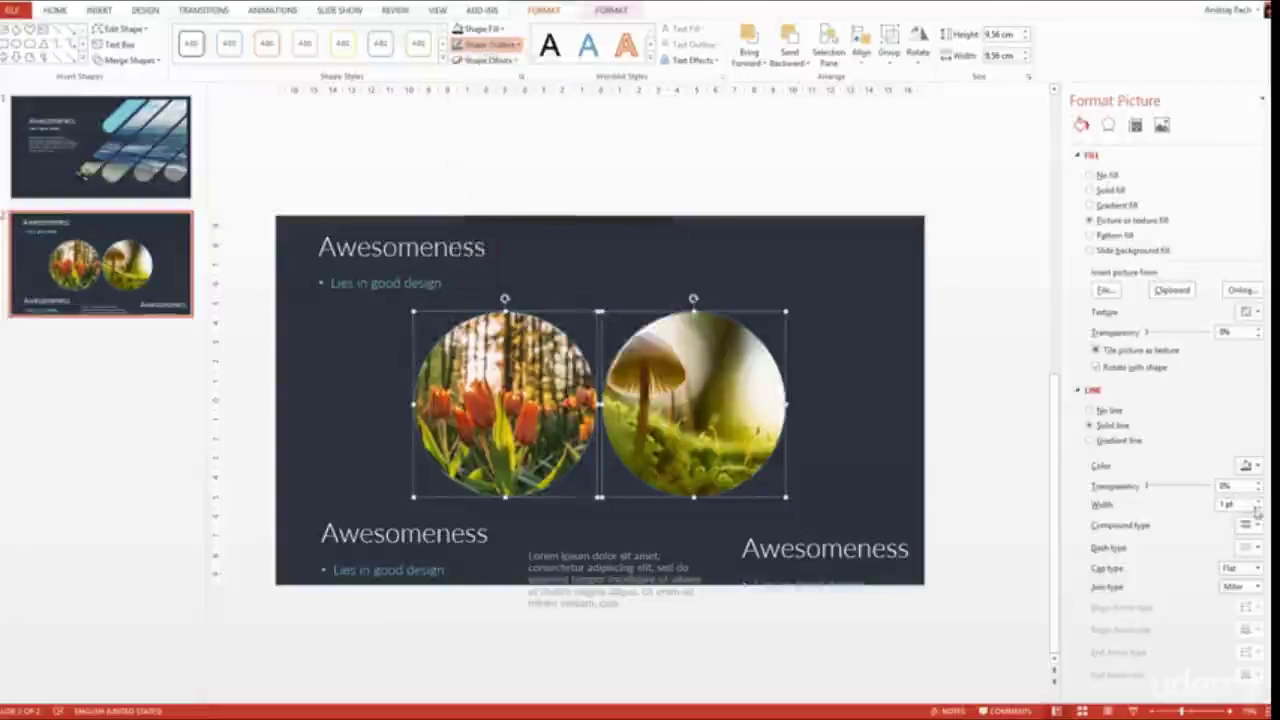
pyautogui.click(1257, 505)
pyautogui.click(1257, 505)
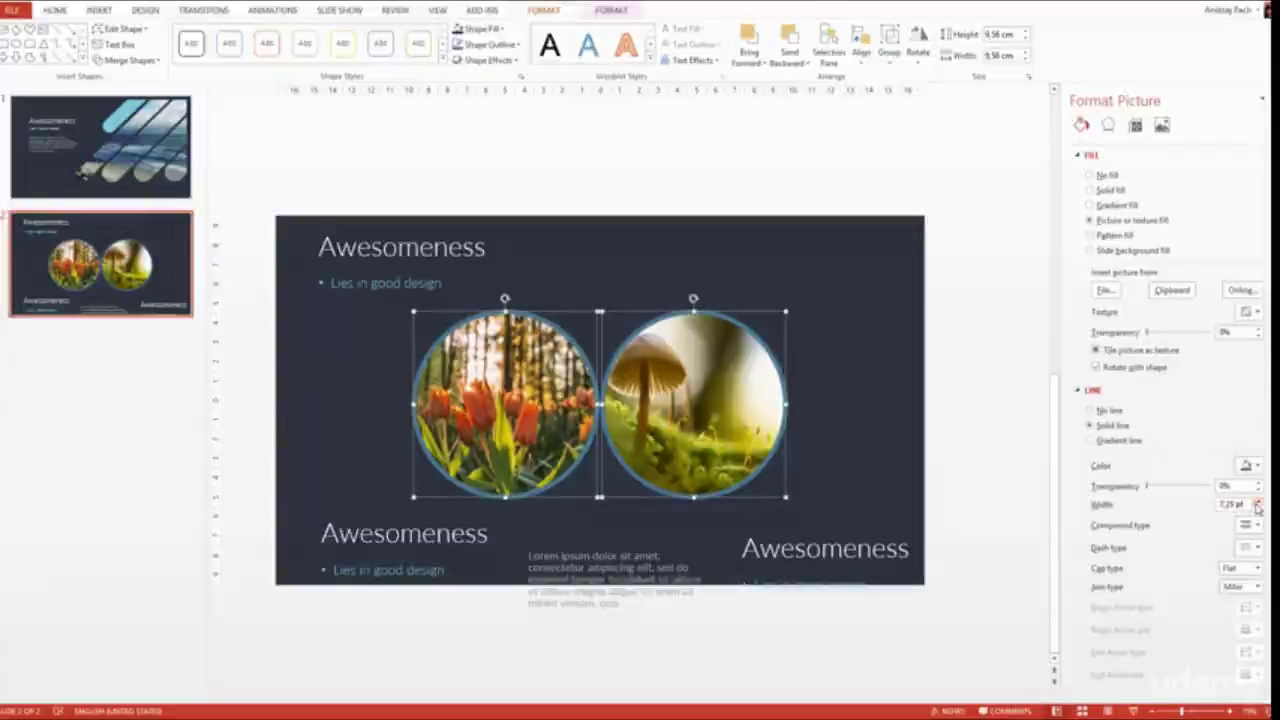
# - Space the tulip and mushroom circles apart horizontally, leaving a narrow gap between them
pyautogui.click(849, 420)
pyautogui.moveTo(692, 396); pyautogui.dragTo(765, 393)
pyautogui.keyDown('shift'); pyautogui.click(528, 375); pyautogui.keyUp('shift')
pyautogui.moveTo(528, 375); pyautogui.dragTo(492, 375)
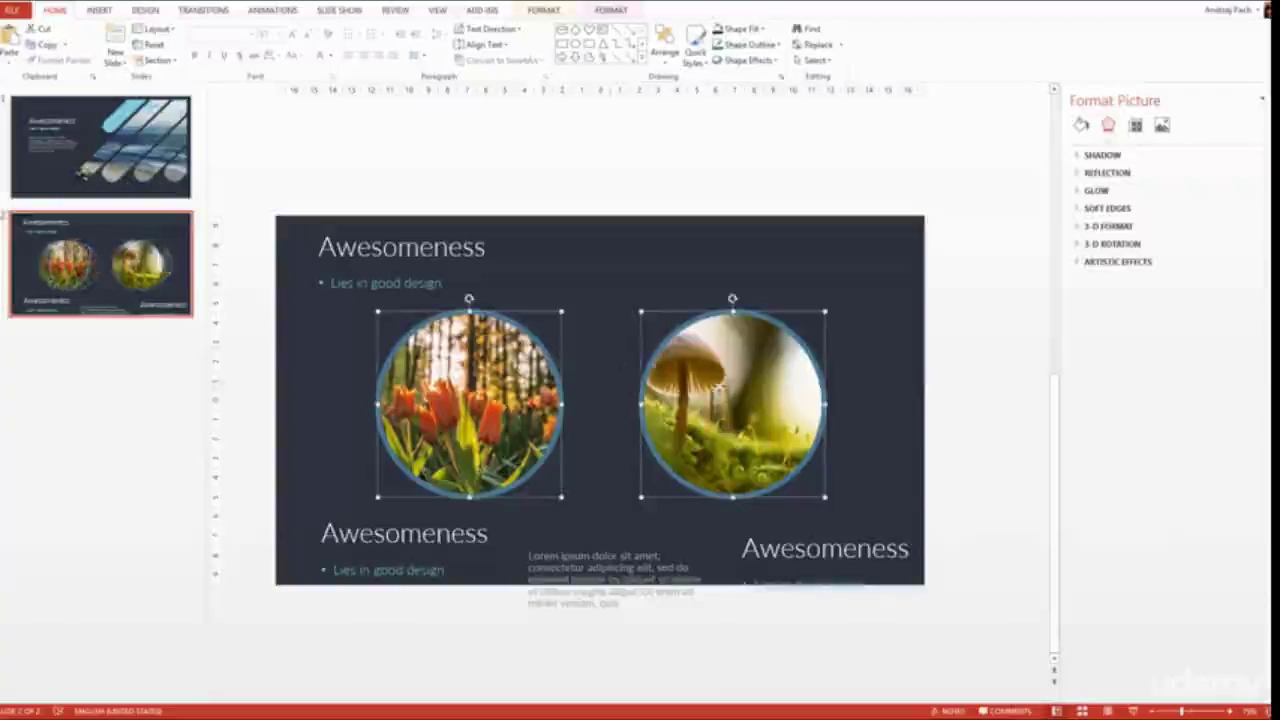
pyautogui.click(650, 366)
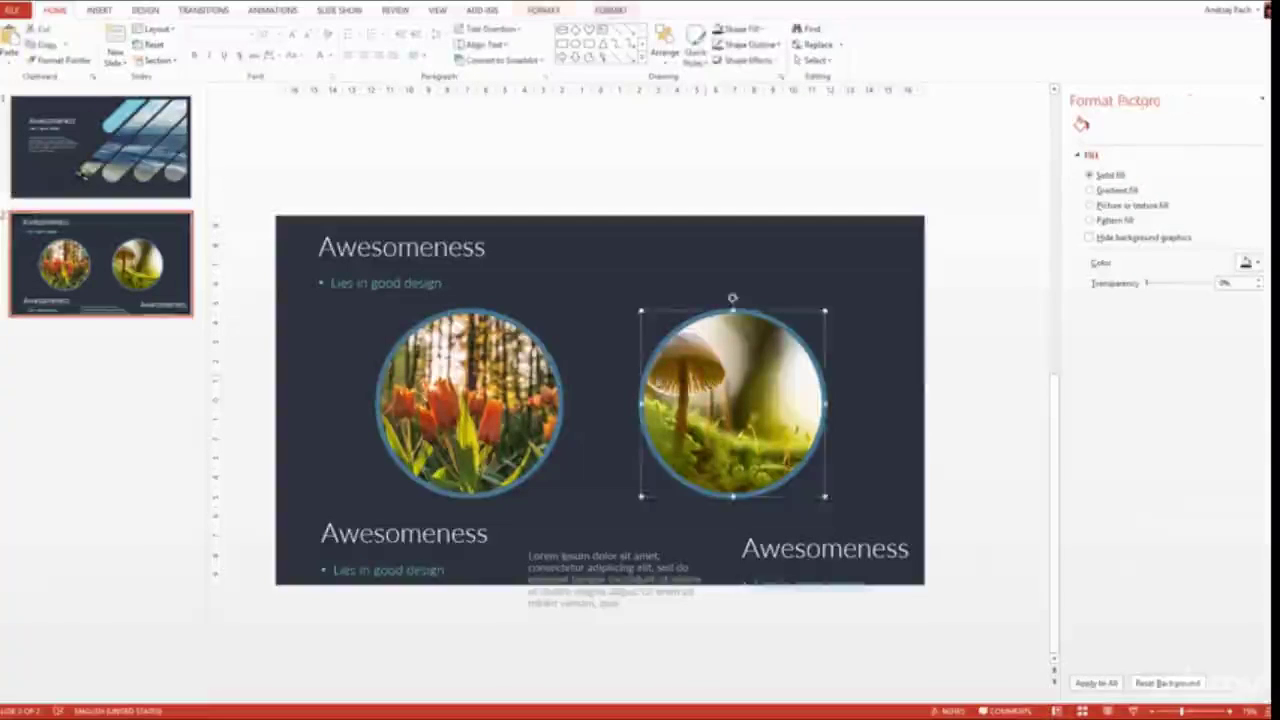
pyautogui.moveTo(650, 366); pyautogui.dragTo(586, 366)
# - Enlarge both circular pictures to about 11.12 cm and reposition them side by side with a wider gap in between
pyautogui.keyDown('shift'); pyautogui.click(535, 410); pyautogui.keyUp('shift')
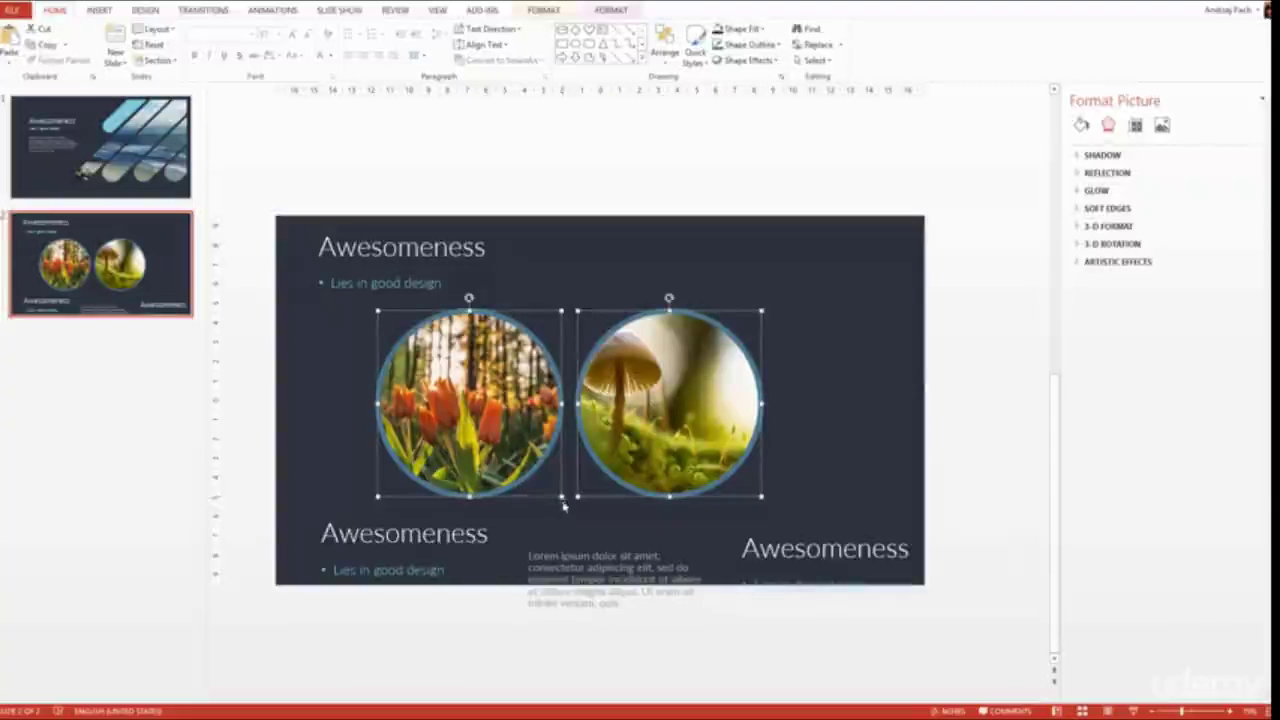
pyautogui.moveTo(593, 514); pyautogui.dragTo(598, 517)
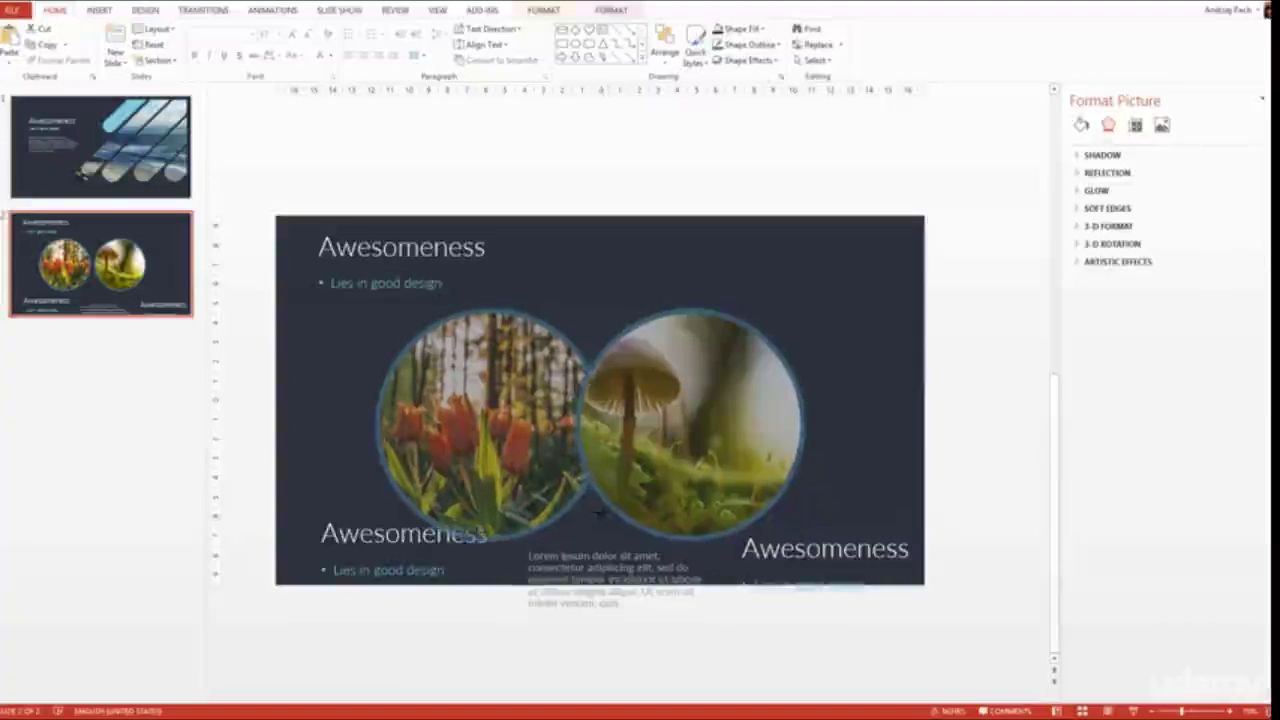
pyautogui.moveTo(648, 345); pyautogui.dragTo(697, 345)
pyautogui.click(563, 254)
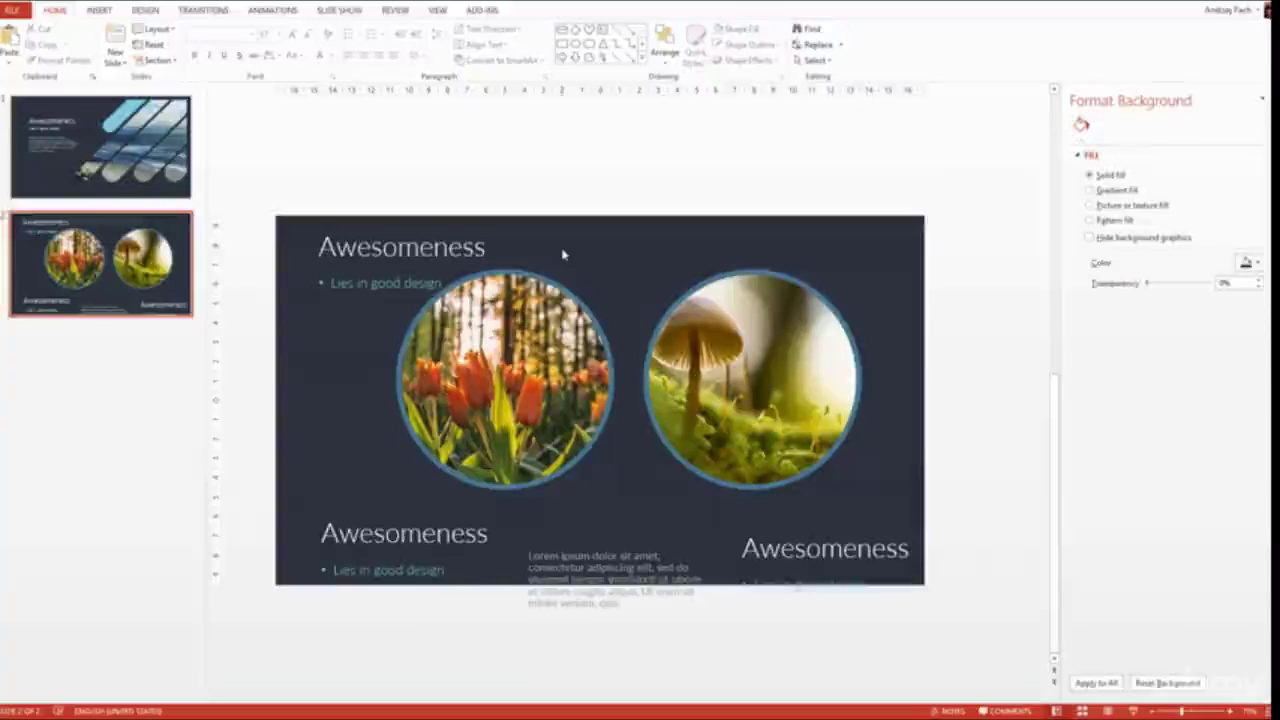
# - Draw a rounded rectangle about 5.96 cm wide and 3.14 cm high, bridging the gap and overlapping the inner edges of both circles
pyautogui.click(98, 10)
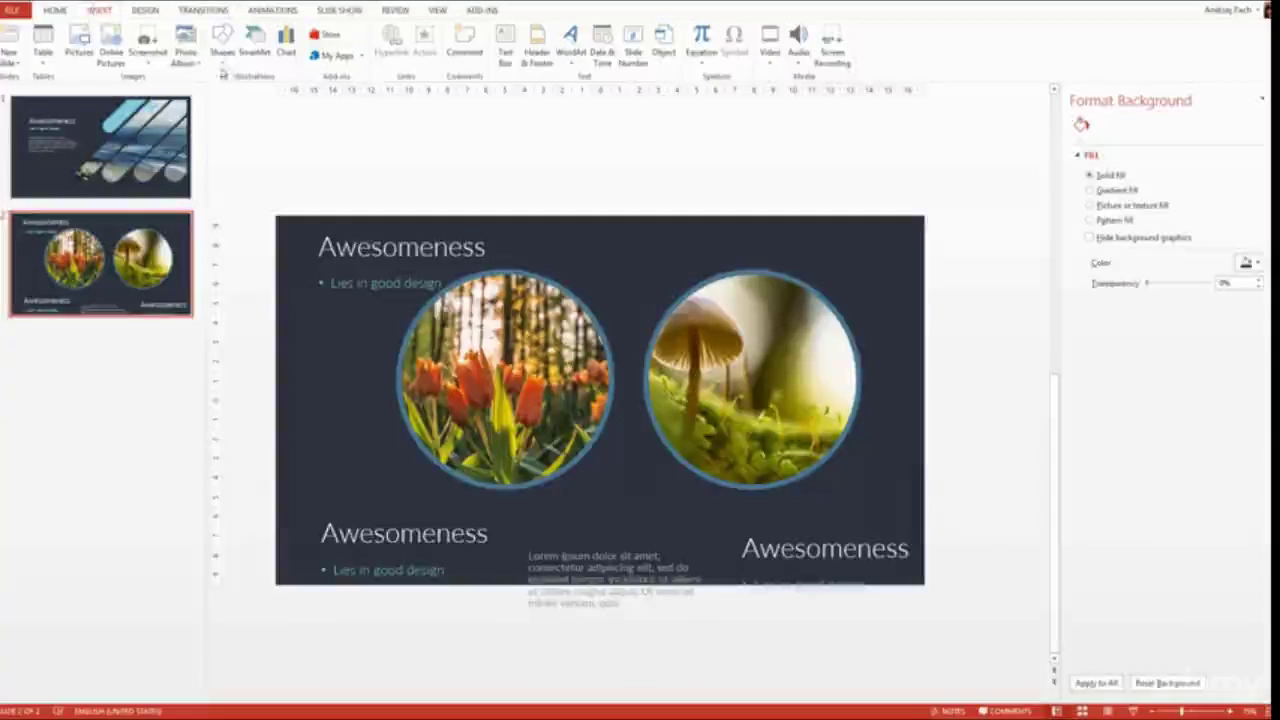
pyautogui.click(222, 55)
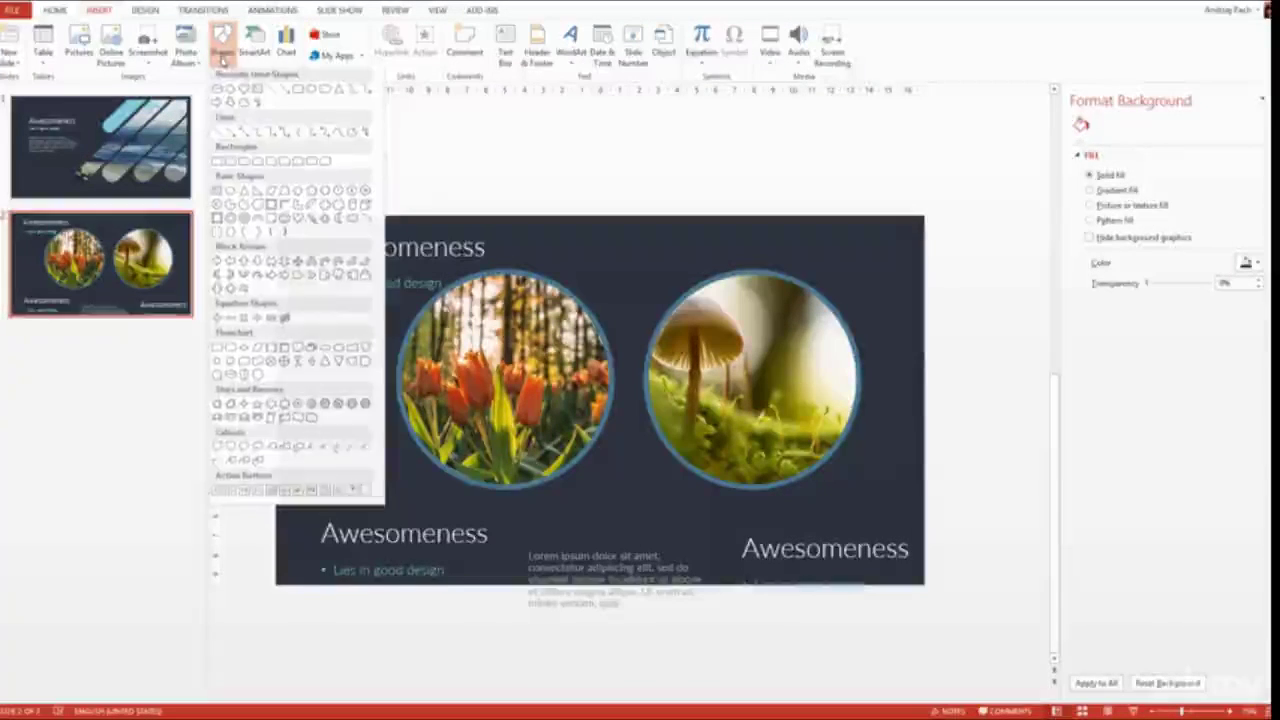
pyautogui.click(327, 95)
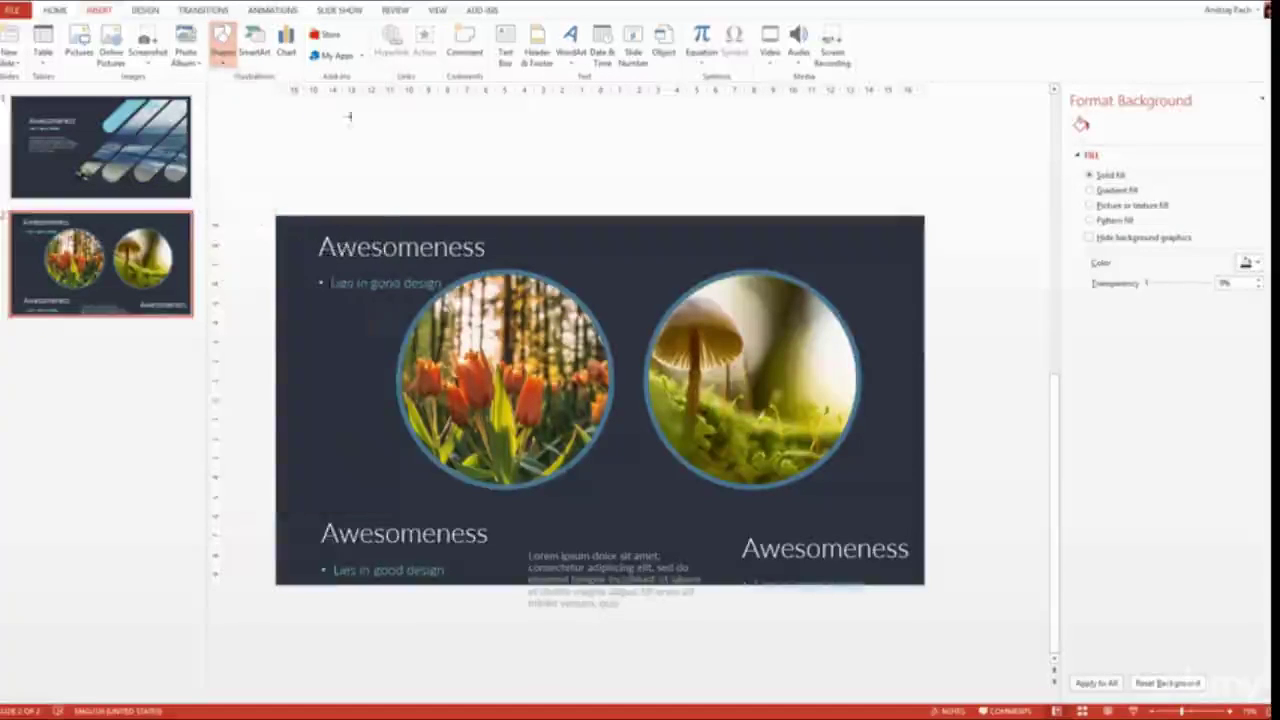
pyautogui.moveTo(578, 343); pyautogui.dragTo(679, 404)
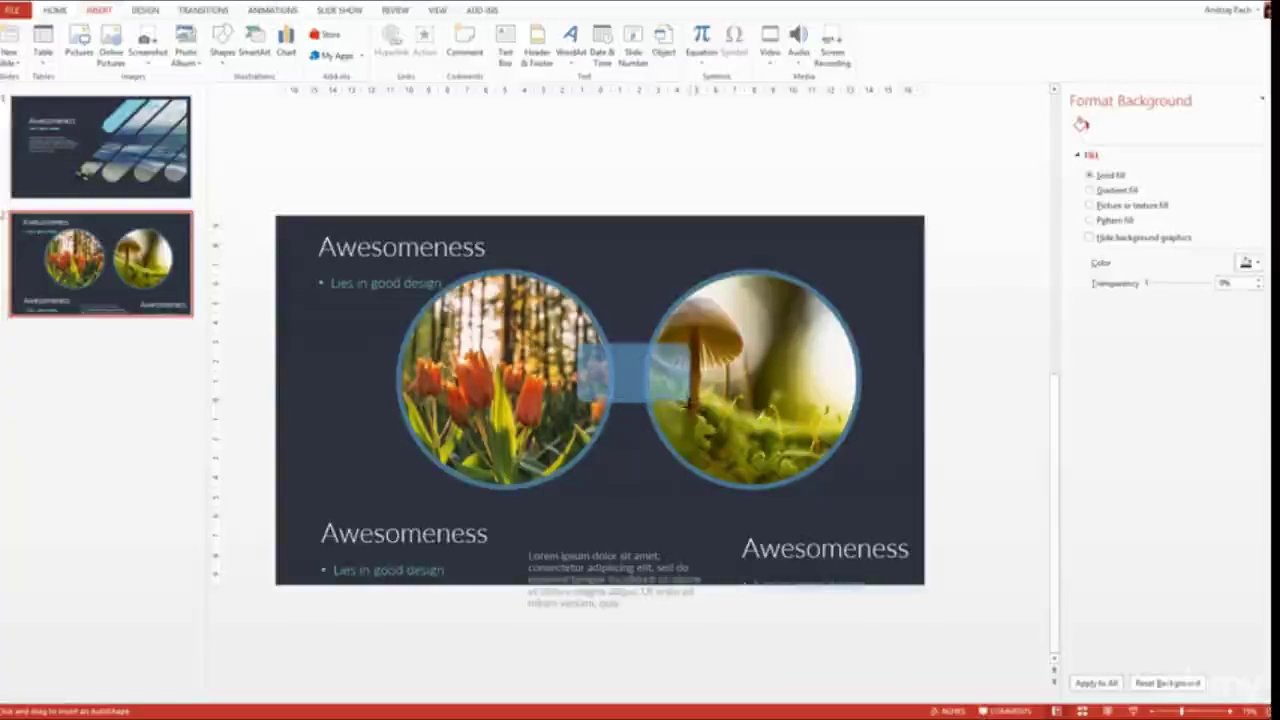
pyautogui.moveTo(688, 404); pyautogui.dragTo(634, 392)
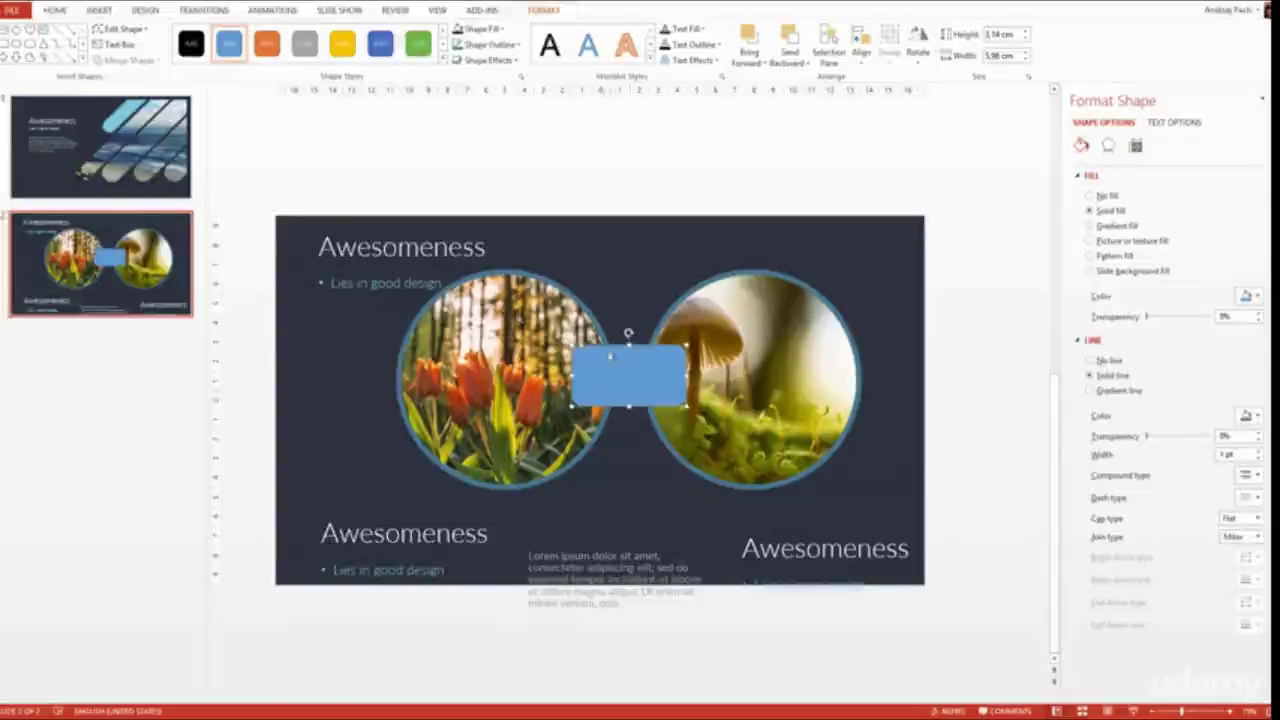
pyautogui.scroll(2, 634, 392)
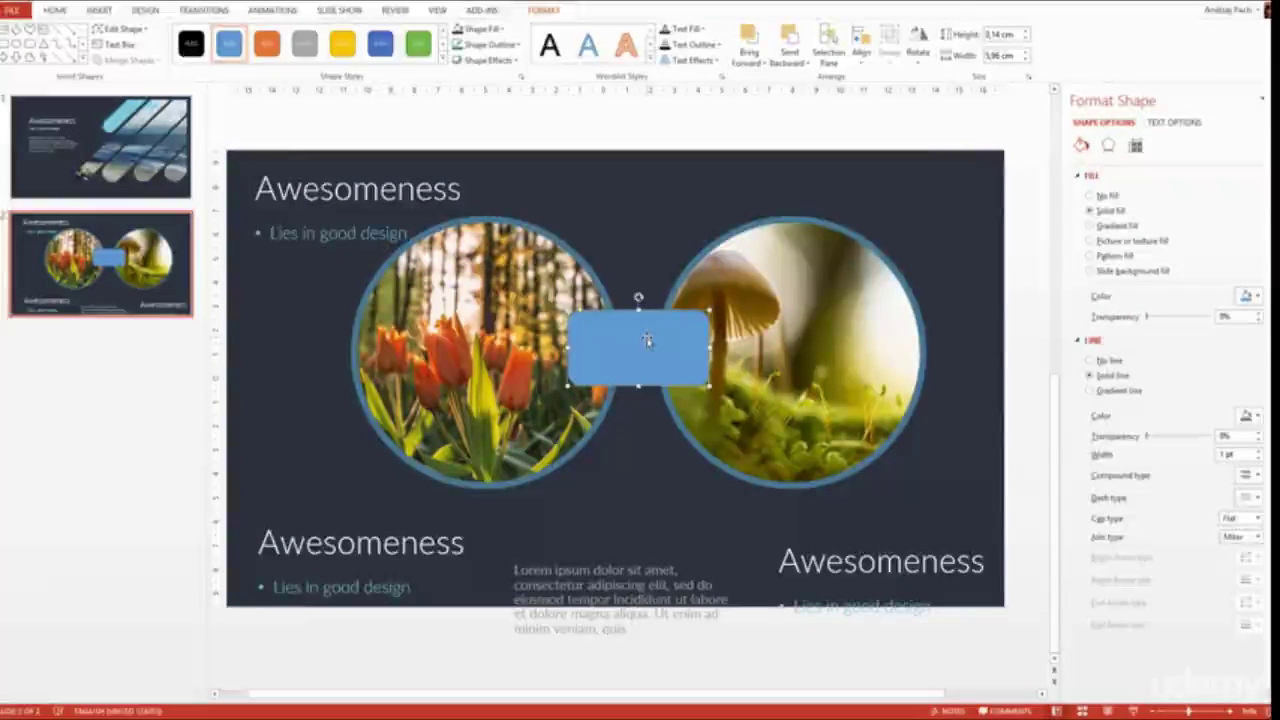
# - Remove the outline from the rounded rectangle
pyautogui.click(490, 44)
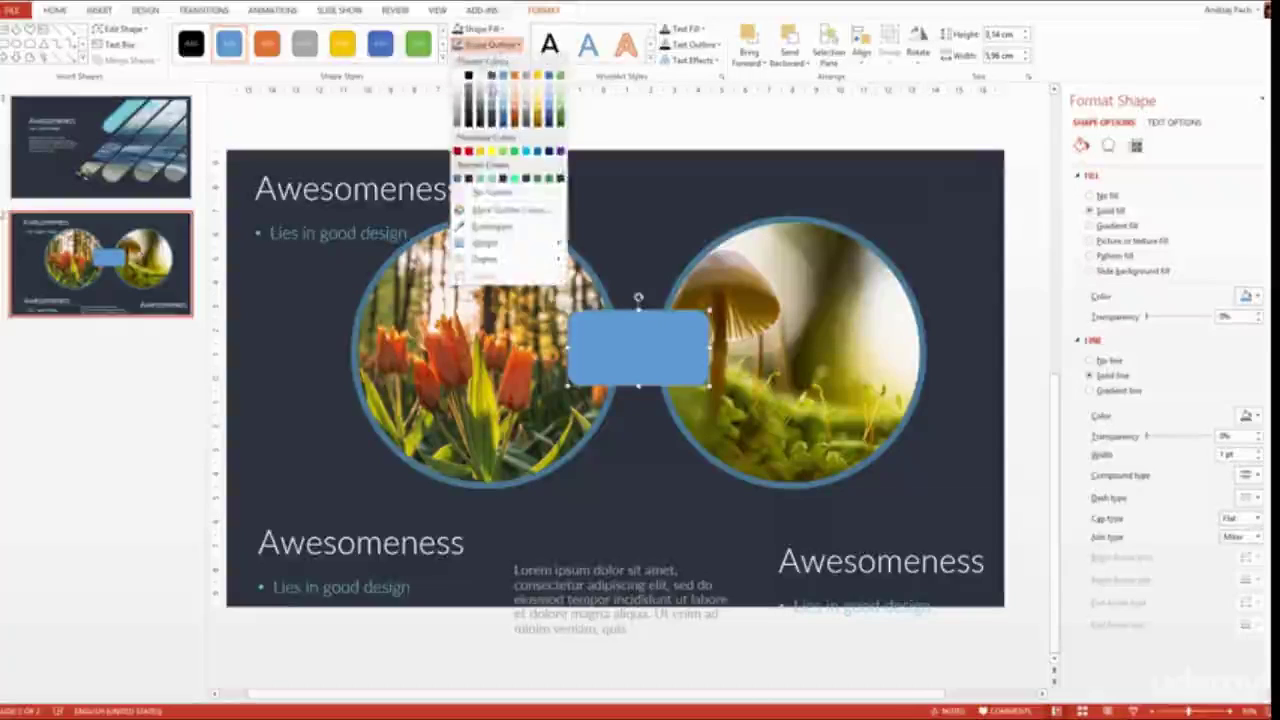
pyautogui.click(493, 203)
pyautogui.click(607, 210)
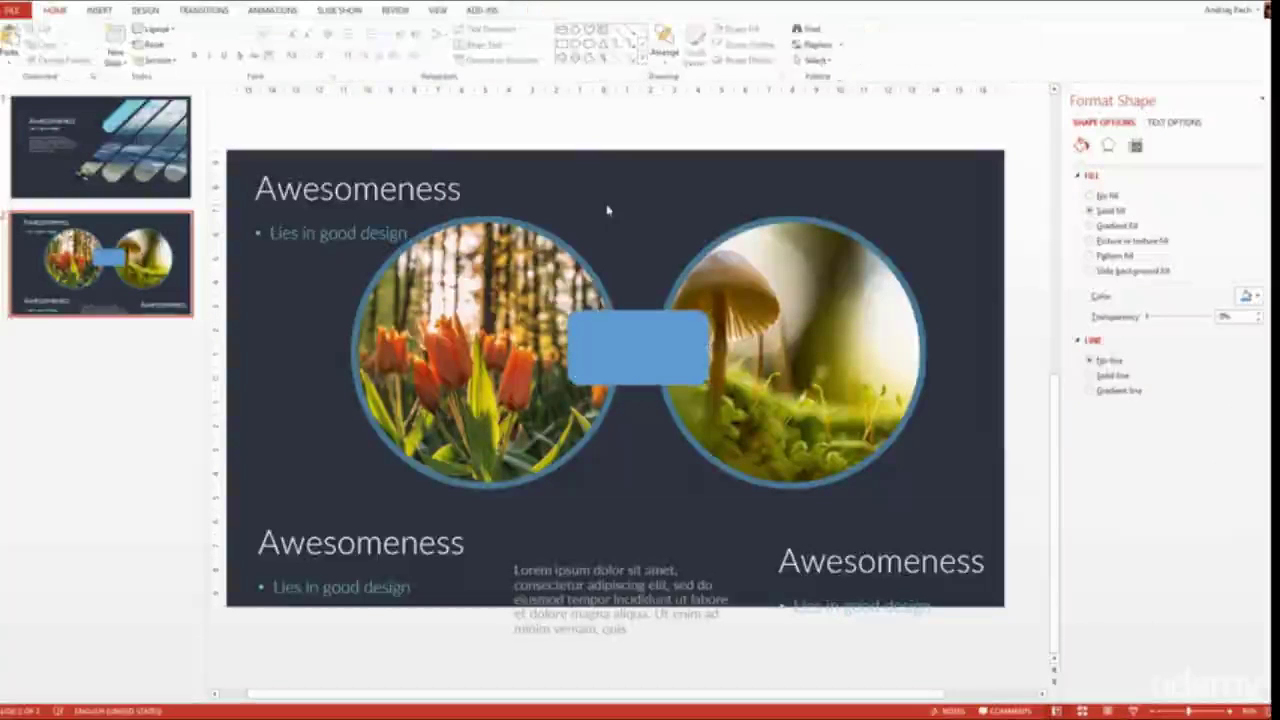
# - Duplicate the blue rounded rectangle and align the copy exactly on top of the original
pyautogui.click(638, 349)
pyautogui.hotkey('ctrl', 'c')
pyautogui.hotkey('ctrl', 'v')
pyautogui.moveTo(640, 363); pyautogui.dragTo(632, 351)
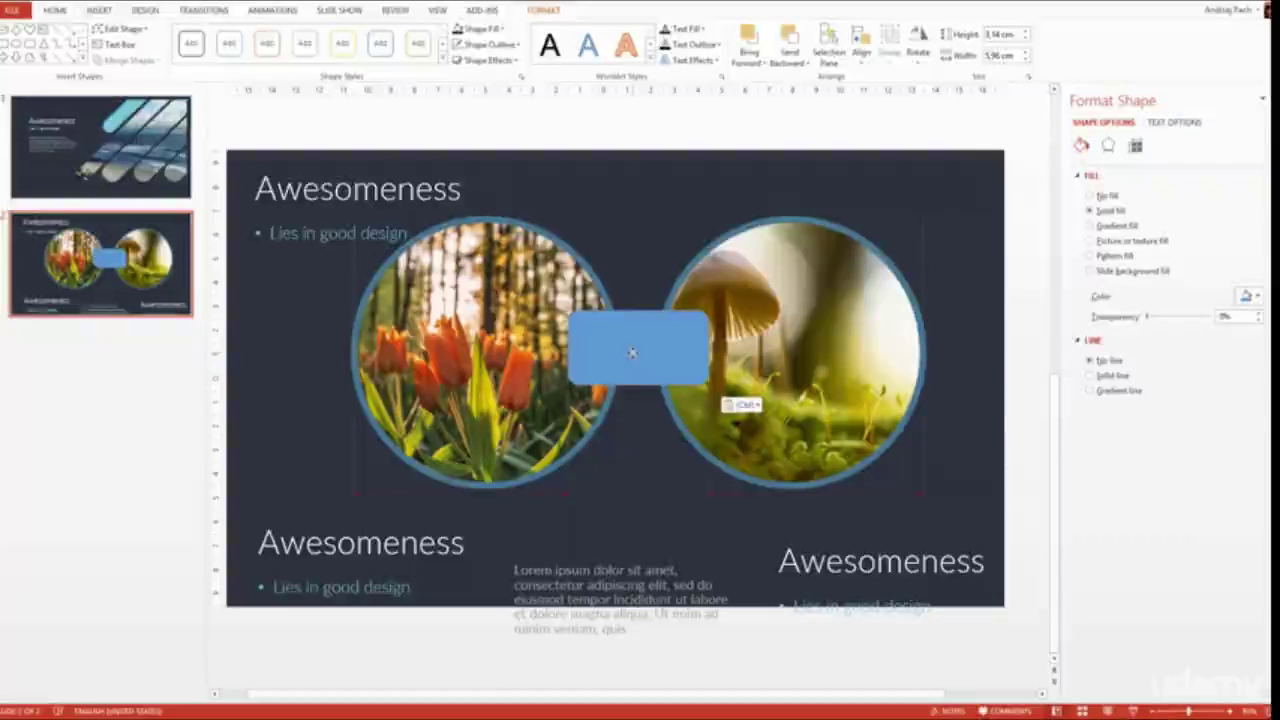
# - Fill the upper copy of the rounded rectangle with red
pyautogui.click(456, 30)
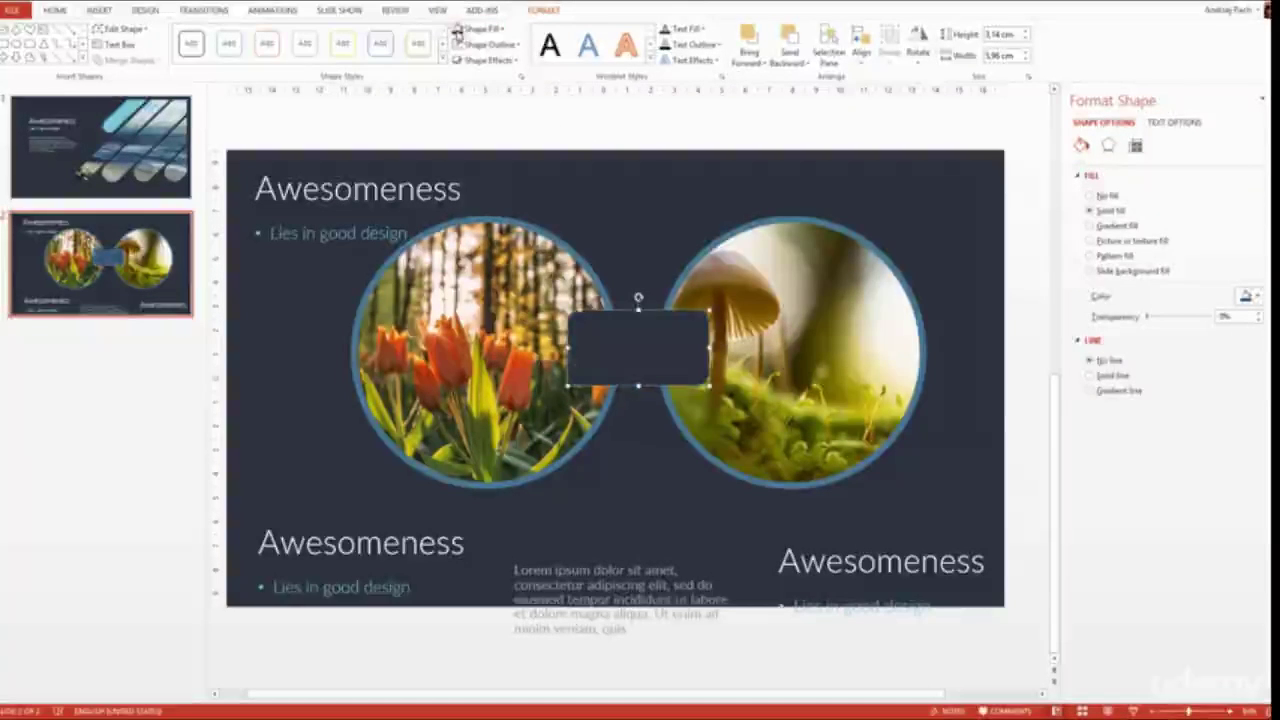
pyautogui.click(500, 29)
pyautogui.click(468, 142)
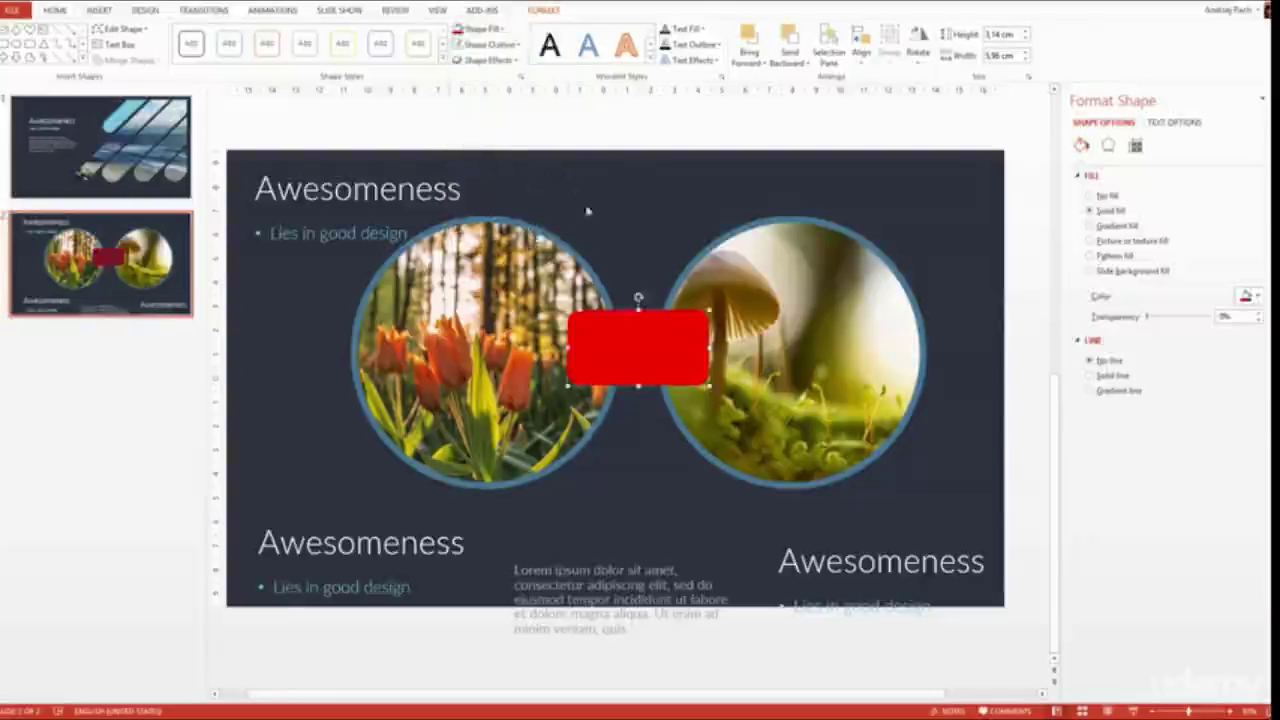
# - Place a spare copy of the red rounded rectangle across the slide's upper edge, above the mushroom picture
pyautogui.click(545, 188)
pyautogui.click(613, 332)
pyautogui.moveTo(620, 362); pyautogui.dragTo(707, 172)
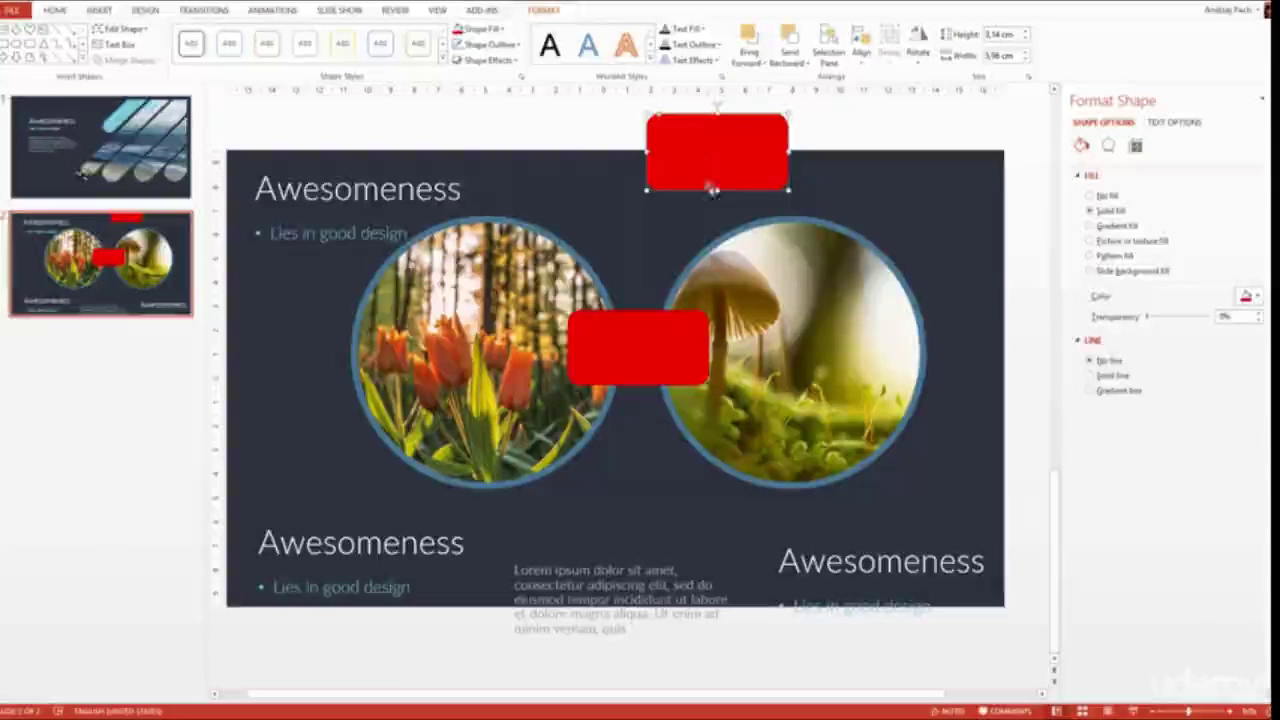
# - Shift the central red rectangle down to check what lies beneath it, and undo the move
pyautogui.moveTo(634, 349); pyautogui.dragTo(645, 403)
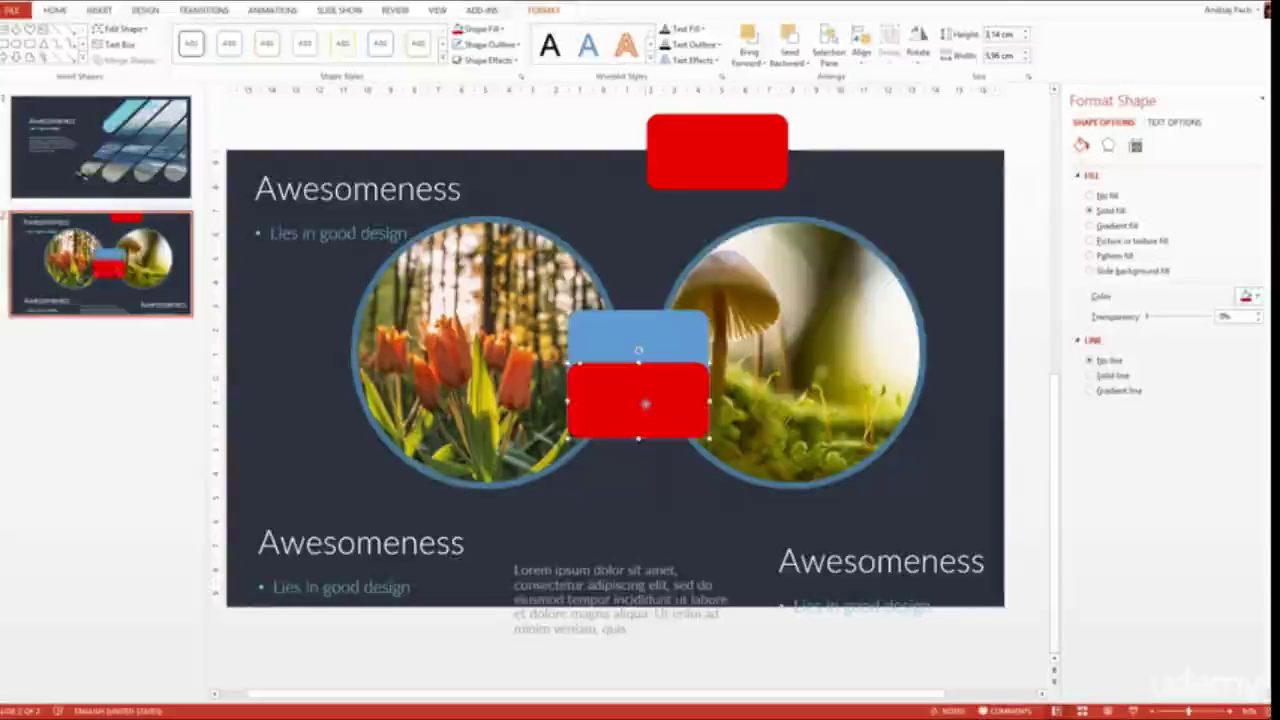
pyautogui.hotkey('ctrl', 'z')
pyautogui.click(653, 460)
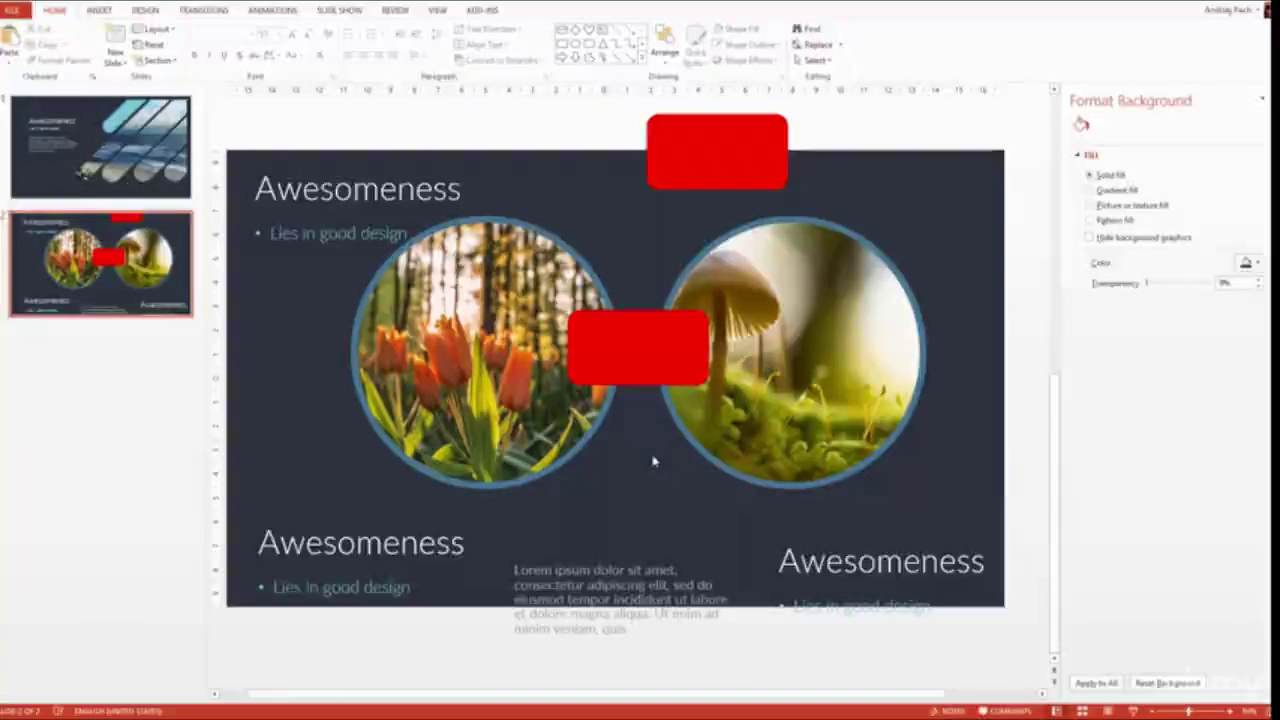
# - Subtract the central red rounded rectangle from the tulip circle to cut a notch in its inner edge
pyautogui.click(443, 370)
pyautogui.keyDown('shift'); pyautogui.click(643, 350); pyautogui.keyUp('shift')
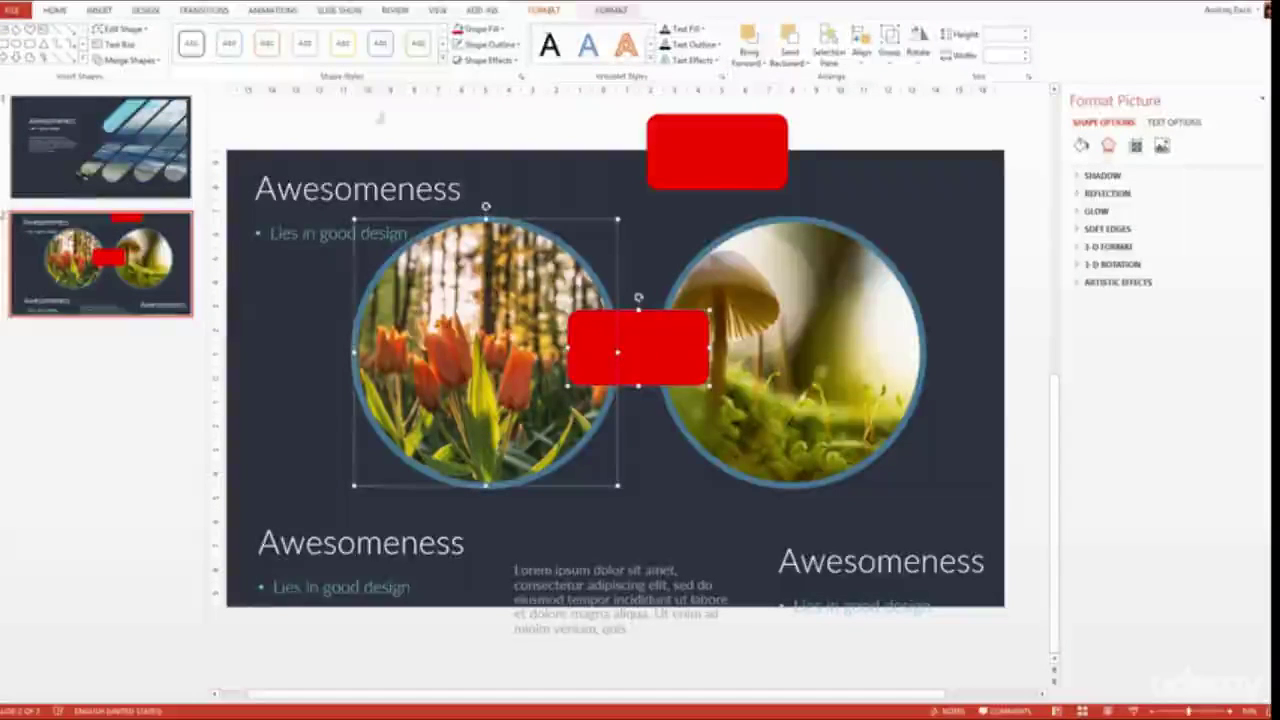
pyautogui.click(157, 61)
pyautogui.click(128, 146)
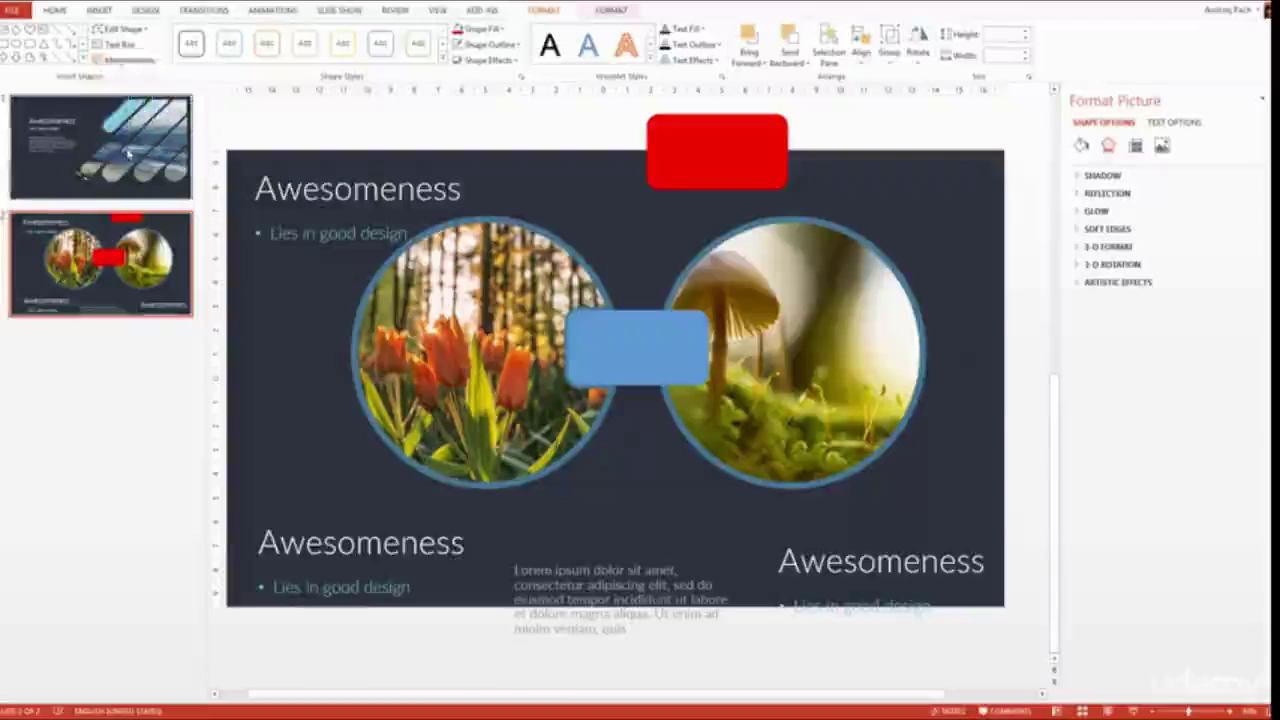
pyautogui.click(634, 238)
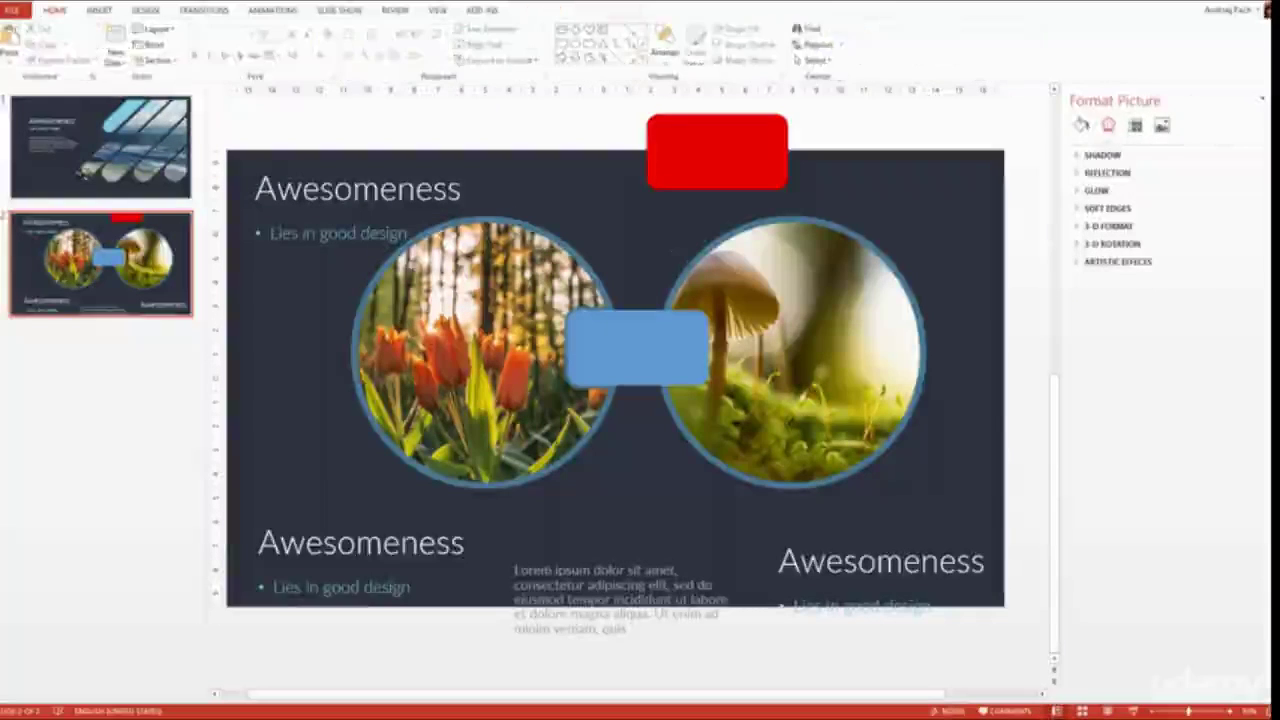
# - Subtract the blue rounded rectangle from the mushroom circle to cut a matching notch in its inner edge
pyautogui.click(823, 331)
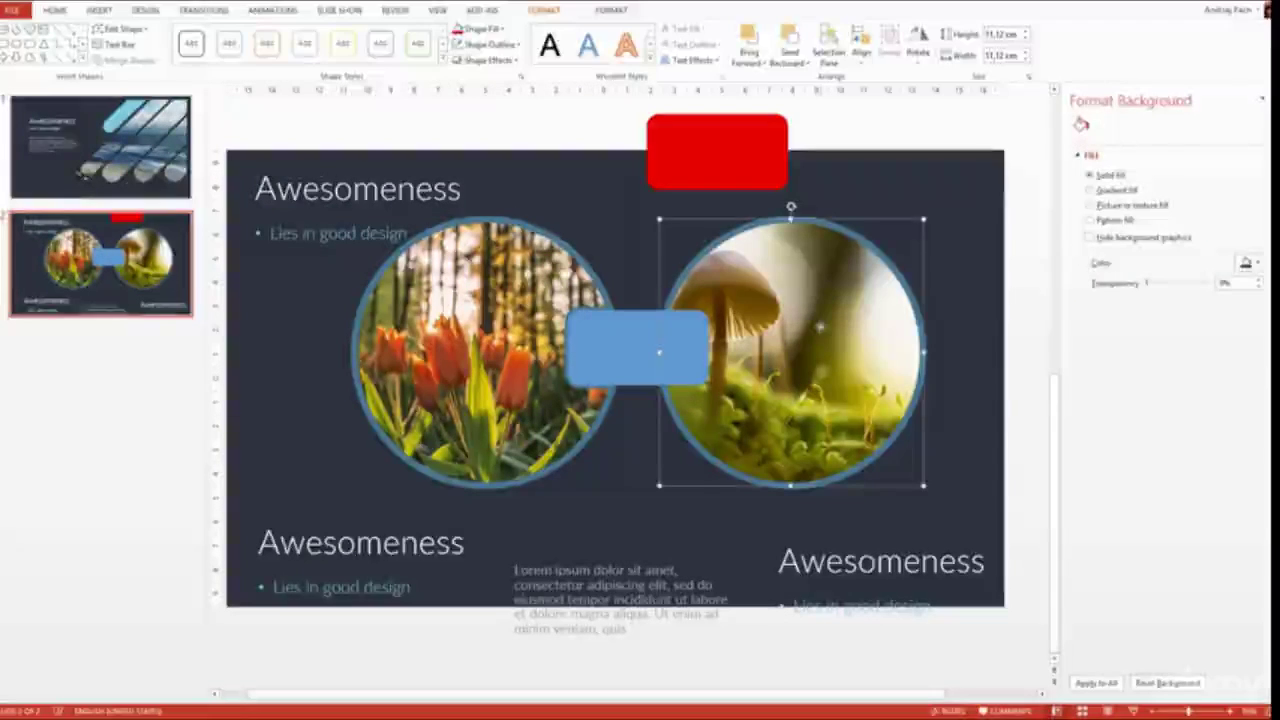
pyautogui.keyDown('shift'); pyautogui.click(633, 354); pyautogui.keyUp('shift')
pyautogui.click(131, 61)
pyautogui.click(128, 142)
pyautogui.click(671, 371)
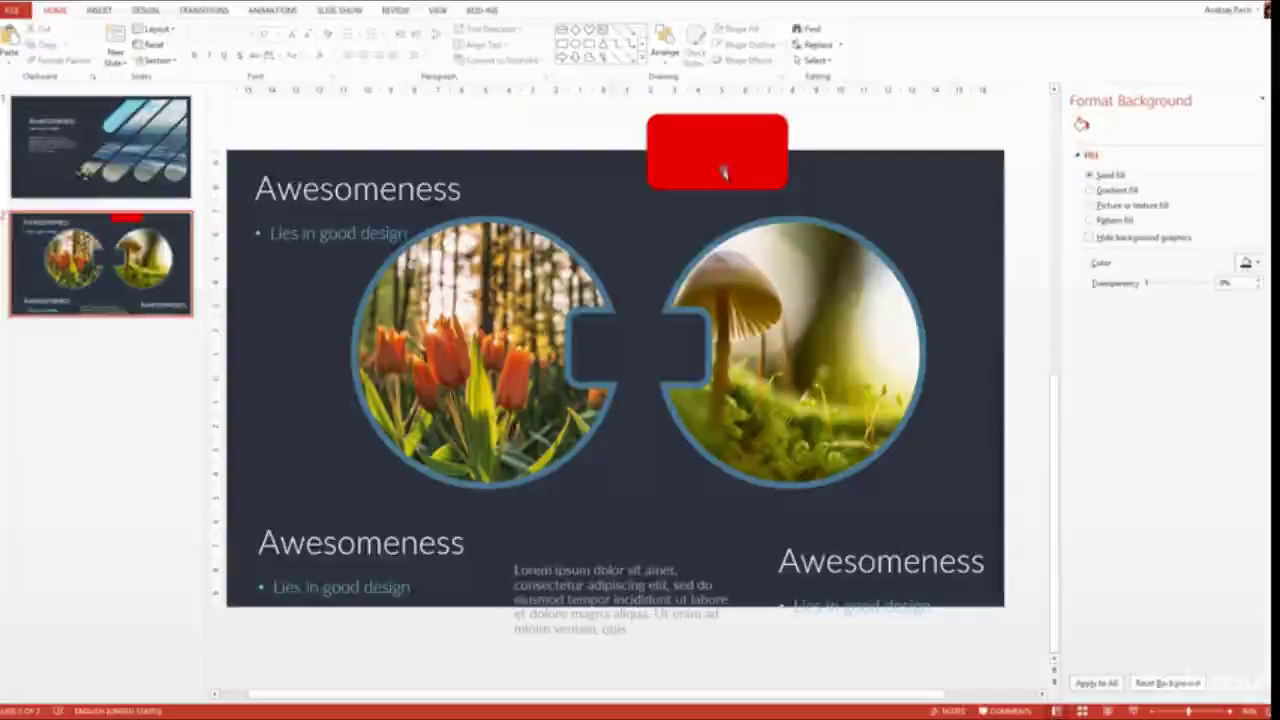
# - Move both notched circular pictures together slightly left and down on the slide
pyautogui.scroll(-1, 631, 342)
pyautogui.scroll(-1, 631, 342)
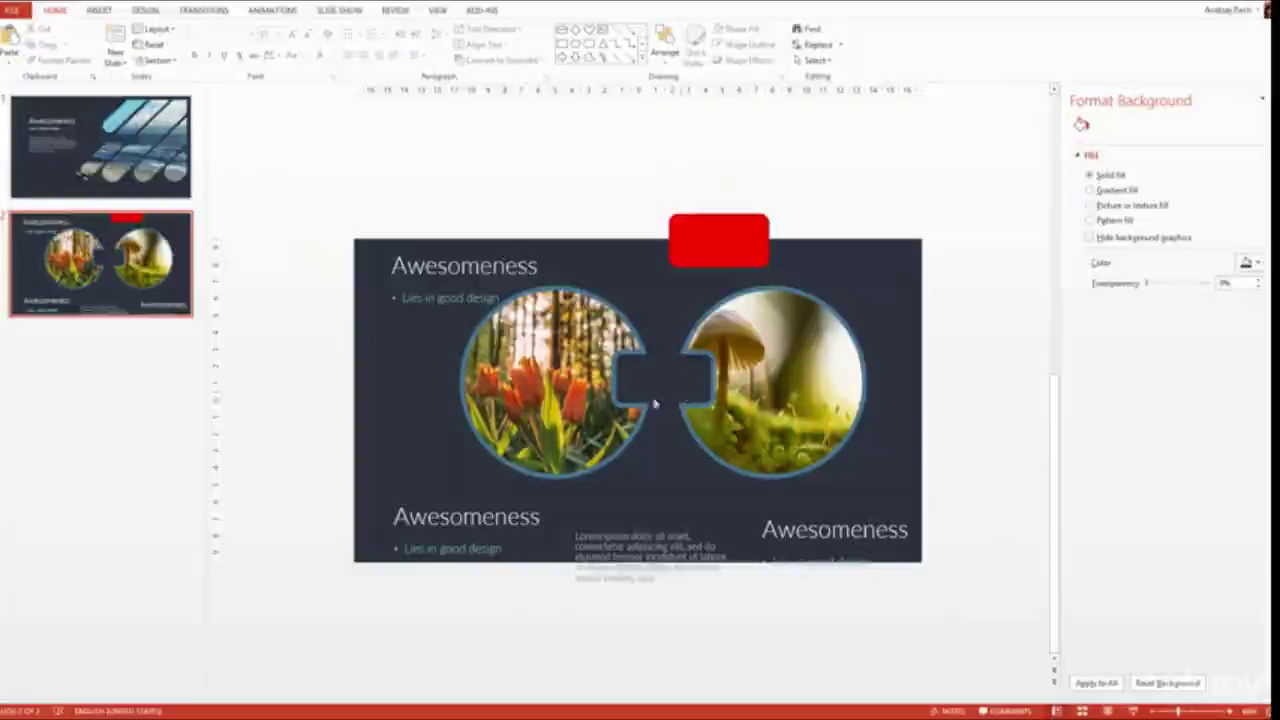
pyautogui.click(595, 375)
pyautogui.keyDown('shift'); pyautogui.click(762, 378); pyautogui.keyUp('shift')
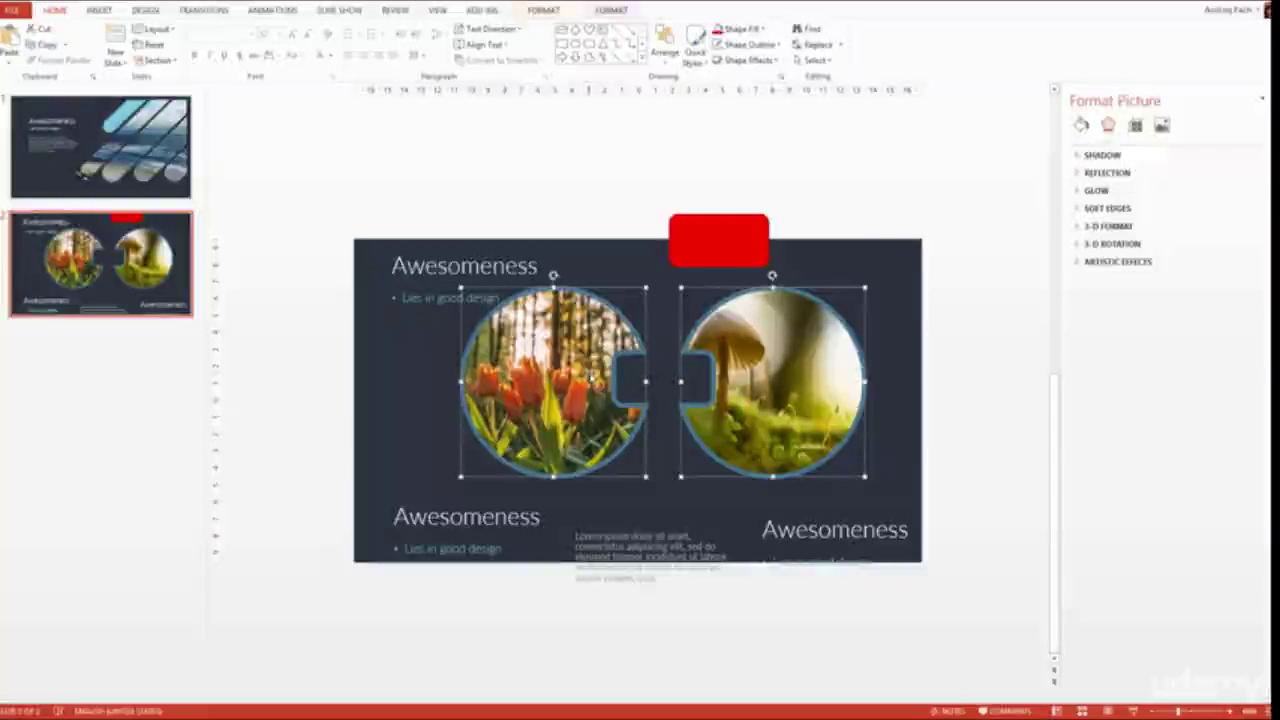
pyautogui.moveTo(576, 384); pyautogui.dragTo(573, 371)
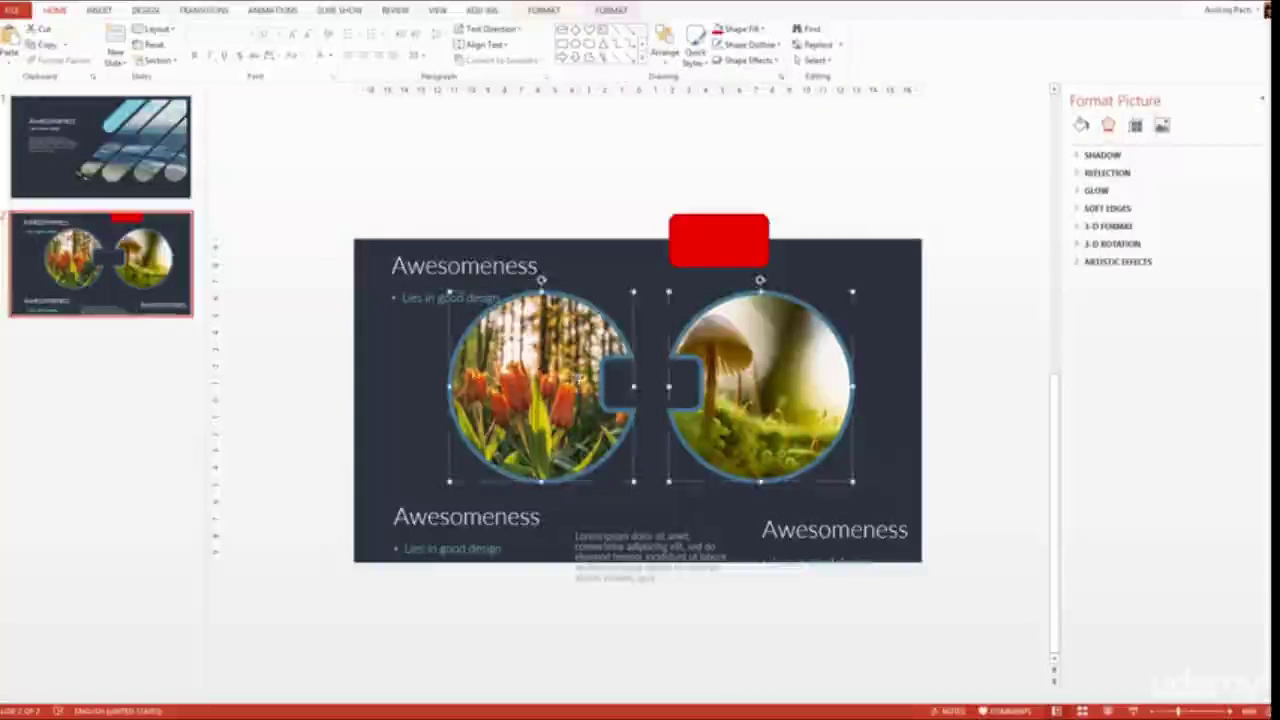
# - Retitle the slide "Slide title, of course" with a tagline, and caption the circles "Phase 1" and "Phase 2" with subtitles beneath
pyautogui.click(460, 265)
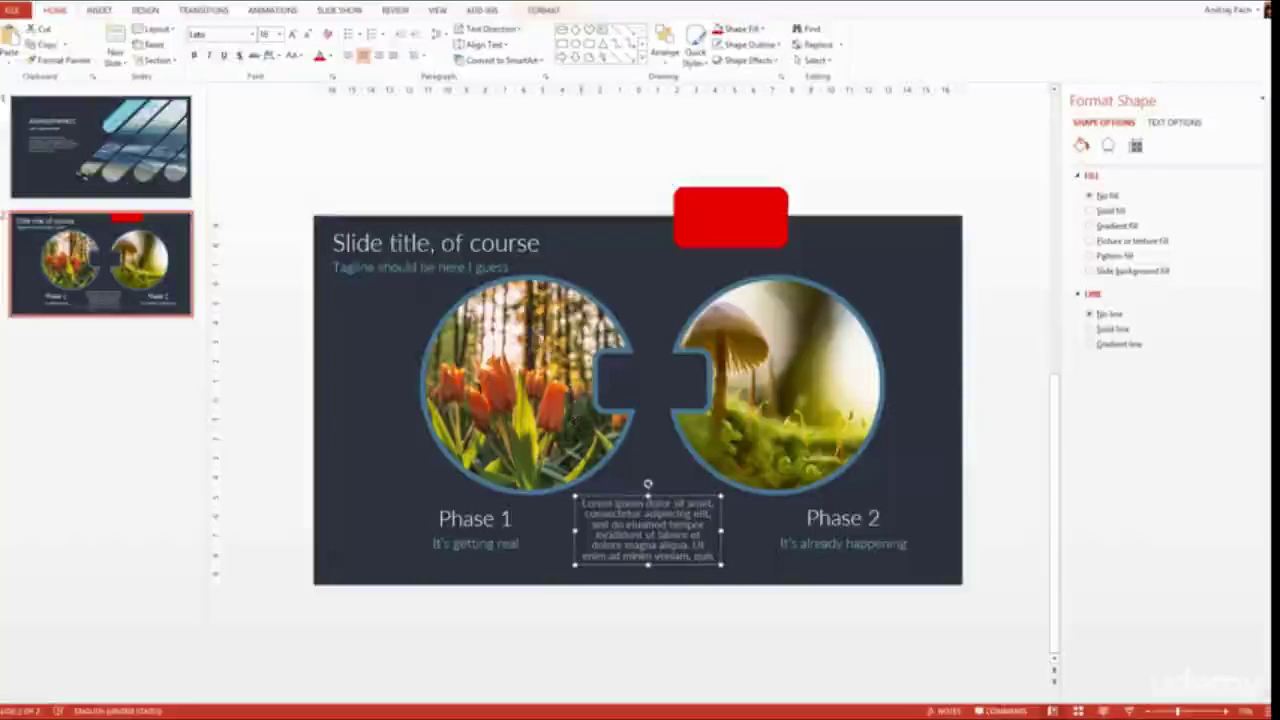
# - Show the drawing guides and centre the paragraph text box on the vertical guide
pyautogui.click(436, 11)
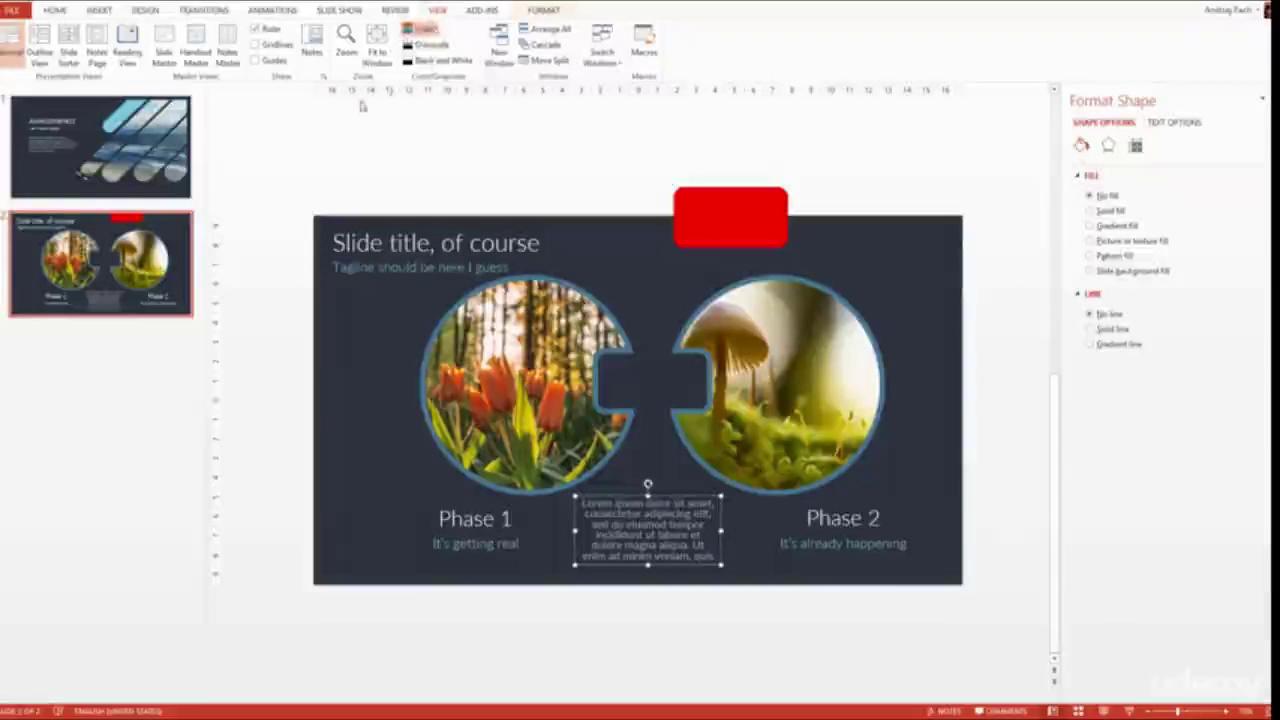
pyautogui.click(257, 61)
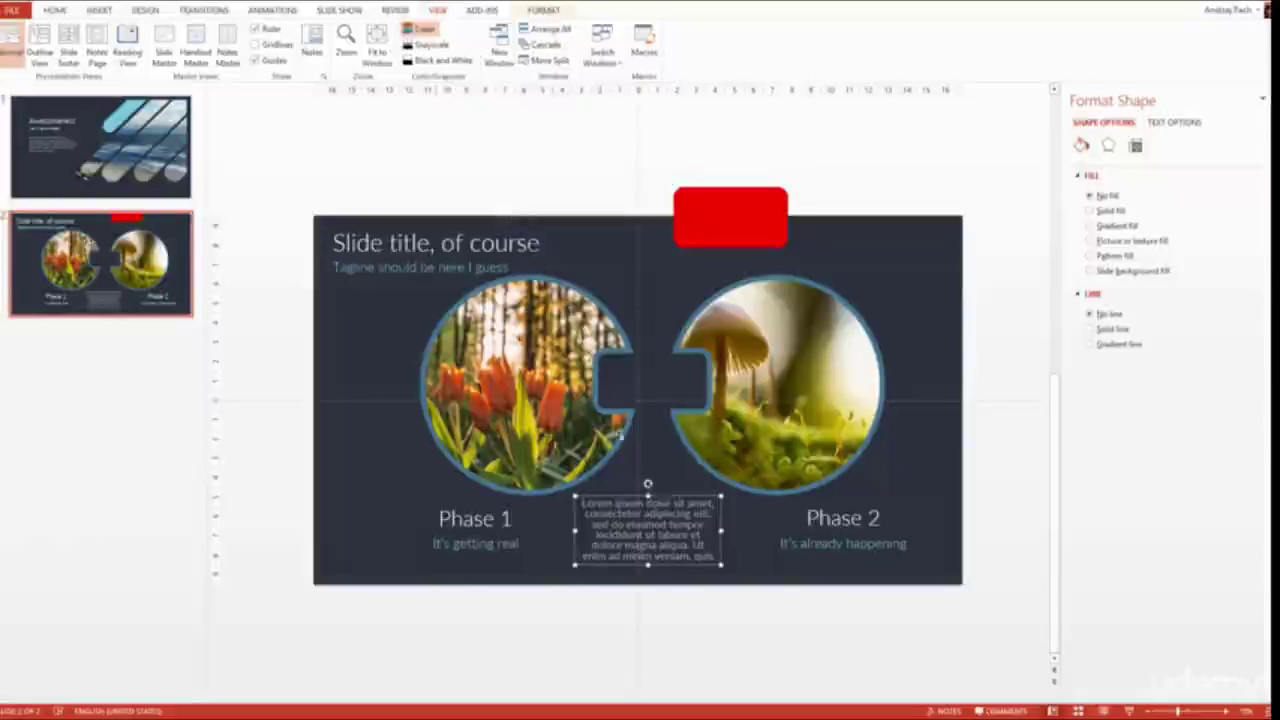
pyautogui.click(641, 491)
# - Move the Phase 1 and Phase 2 captions with their subtitles to line them up beneath their circular pictures
pyautogui.moveTo(502, 545); pyautogui.dragTo(473, 497)
pyautogui.keyDown('shift'); pyautogui.click(490, 520); pyautogui.keyUp('shift')
pyautogui.click(803, 552)
pyautogui.keyDown('shift'); pyautogui.click(825, 512); pyautogui.keyUp('shift')
pyautogui.moveTo(825, 508); pyautogui.dragTo(810, 501)
# - Shrink both notched circular pictures together and shift them slightly up and left on the slide
pyautogui.keyDown('ctrl'); pyautogui.scroll(-2, 686, 478); pyautogui.keyUp('ctrl')
pyautogui.keyDown('ctrl'); pyautogui.scroll(-1, 686, 478); pyautogui.keyUp('ctrl')
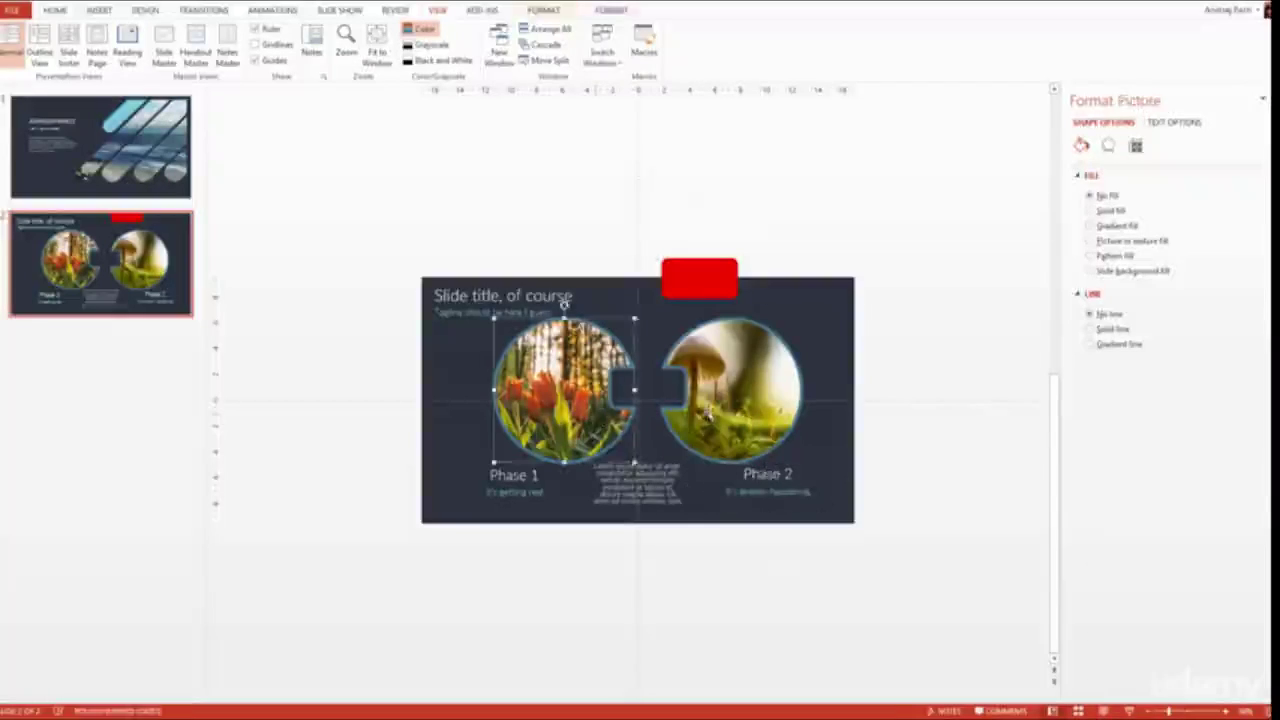
pyautogui.keyDown('shift'); pyautogui.click(708, 413); pyautogui.keyUp('shift')
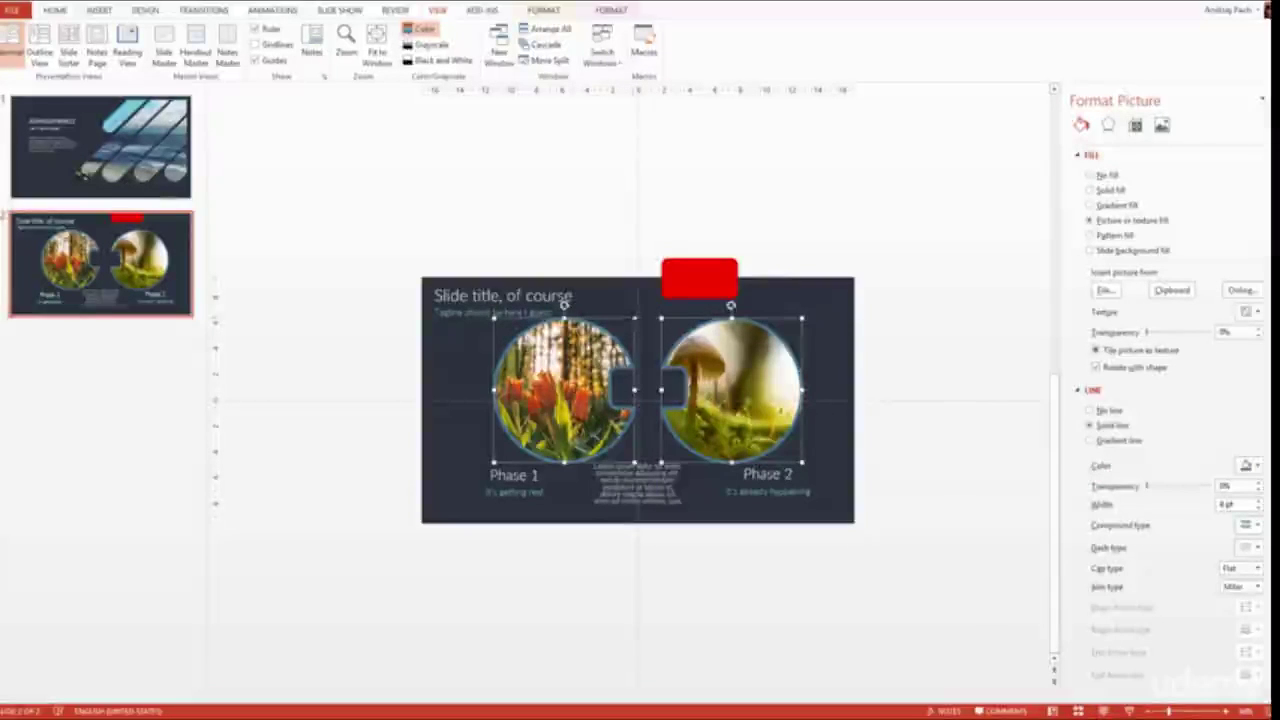
pyautogui.moveTo(619, 323); pyautogui.dragTo(608, 332)
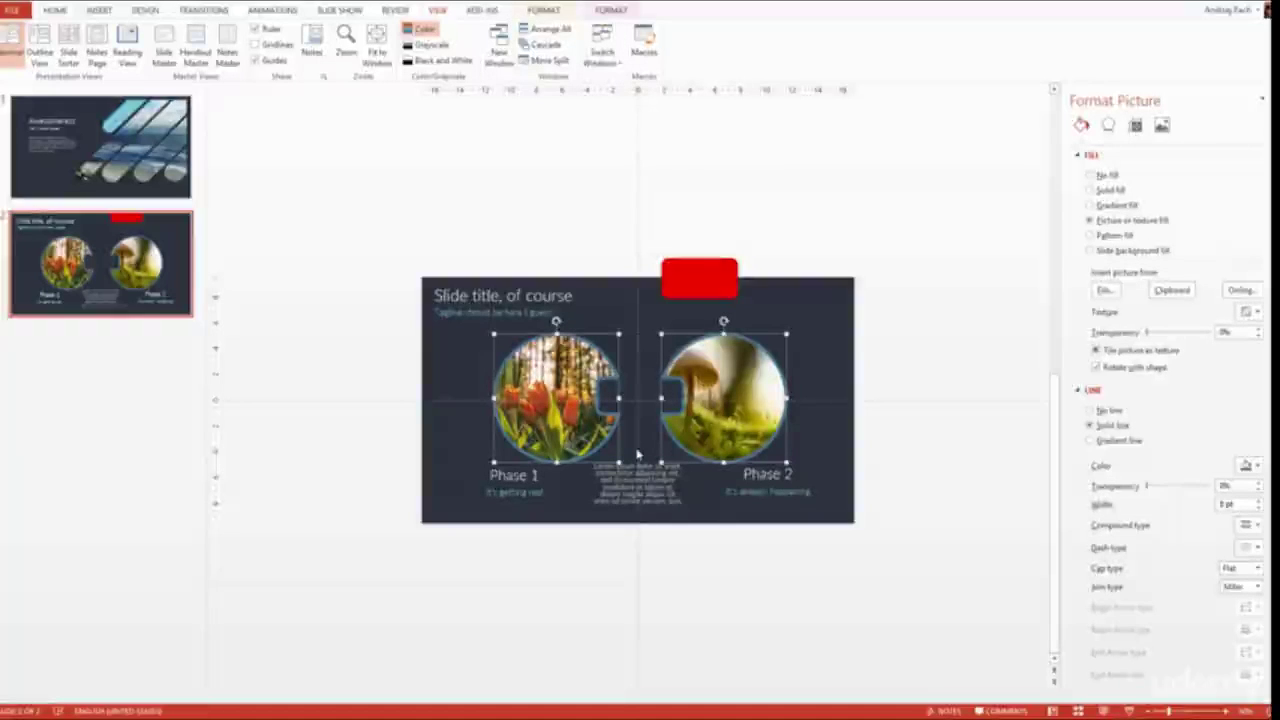
pyautogui.click(1108, 124)
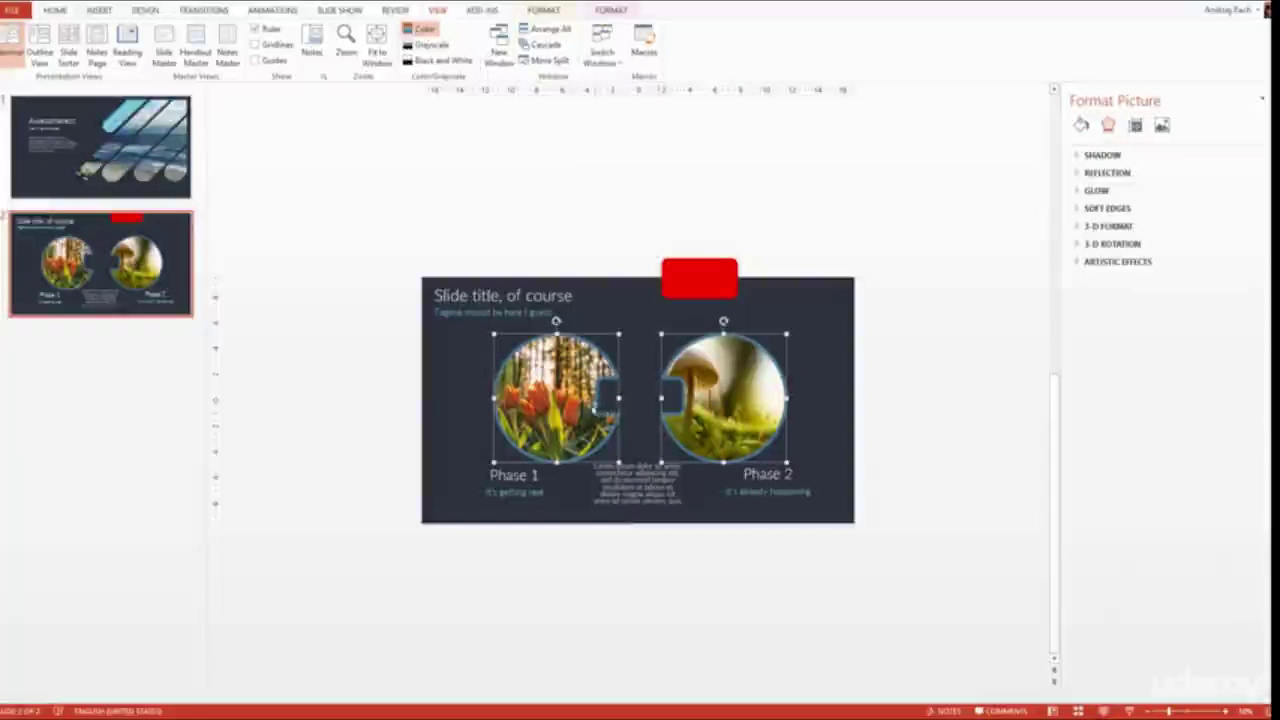
pyautogui.moveTo(580, 393); pyautogui.dragTo(584, 391)
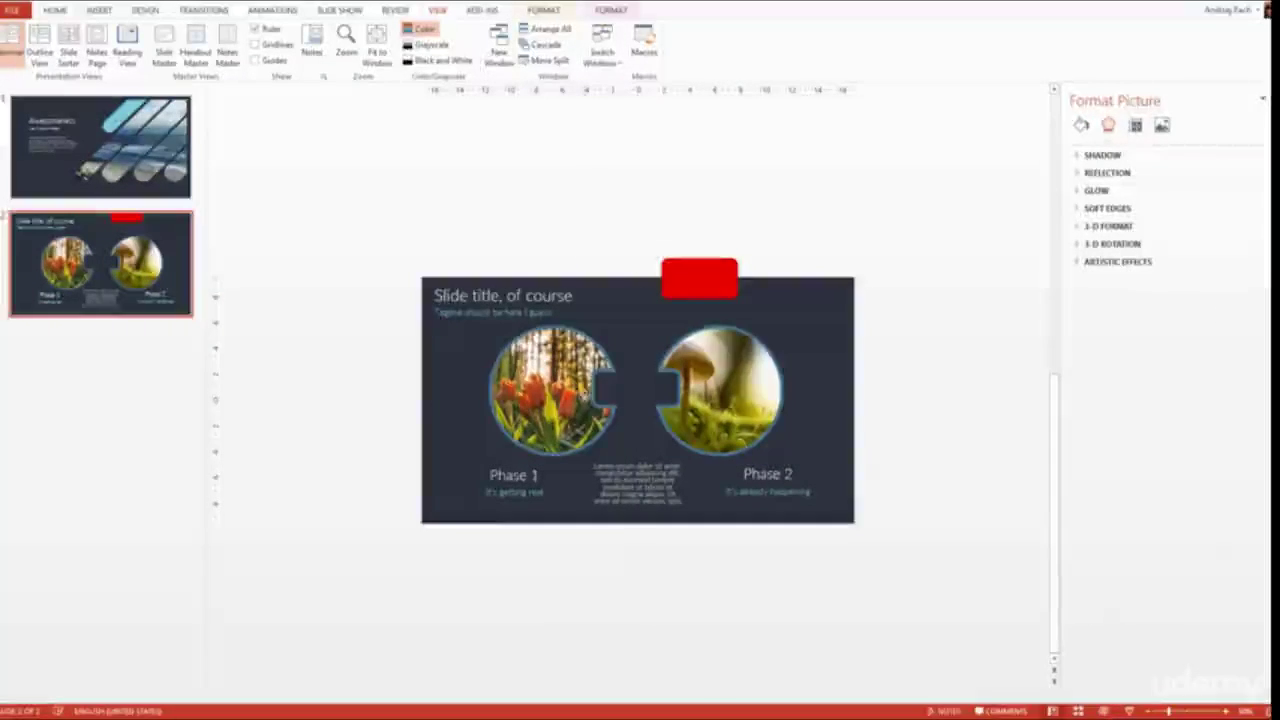
# - Move the paragraph text box off the slide, into the empty area below it
pyautogui.click(632, 452)
pyautogui.click(634, 462)
pyautogui.moveTo(634, 462); pyautogui.dragTo(652, 615)
pyautogui.hotkey('ctrl', 'z')
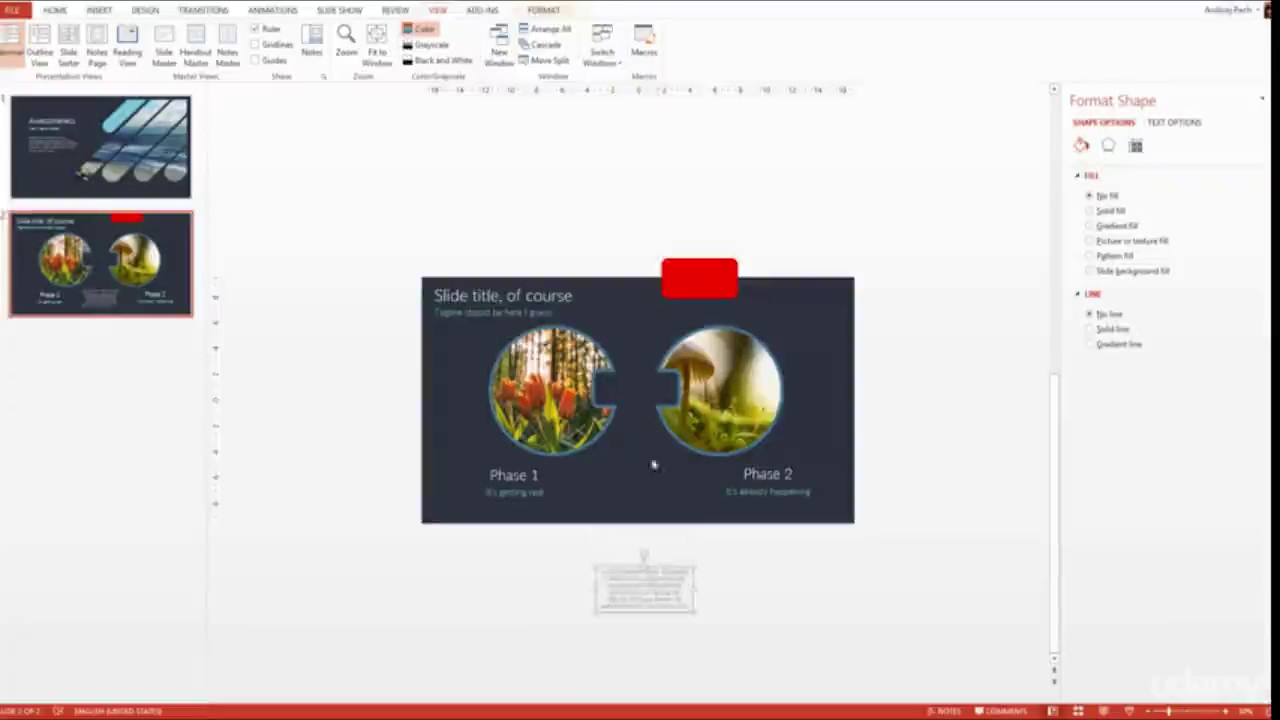
# - Move the red rounded rectangle into the notches between the circles and fill it with the light blue sampled from the first slide's thumbnail
pyautogui.keyDown('ctrl'); pyautogui.scroll(2, 634, 483); pyautogui.keyUp('ctrl')
pyautogui.moveTo(711, 194)
pyautogui.mouseDown()
pyautogui.moveTo(641, 349)
pyautogui.moveTo(618, 347)
pyautogui.mouseUp()
pyautogui.click(544, 10)
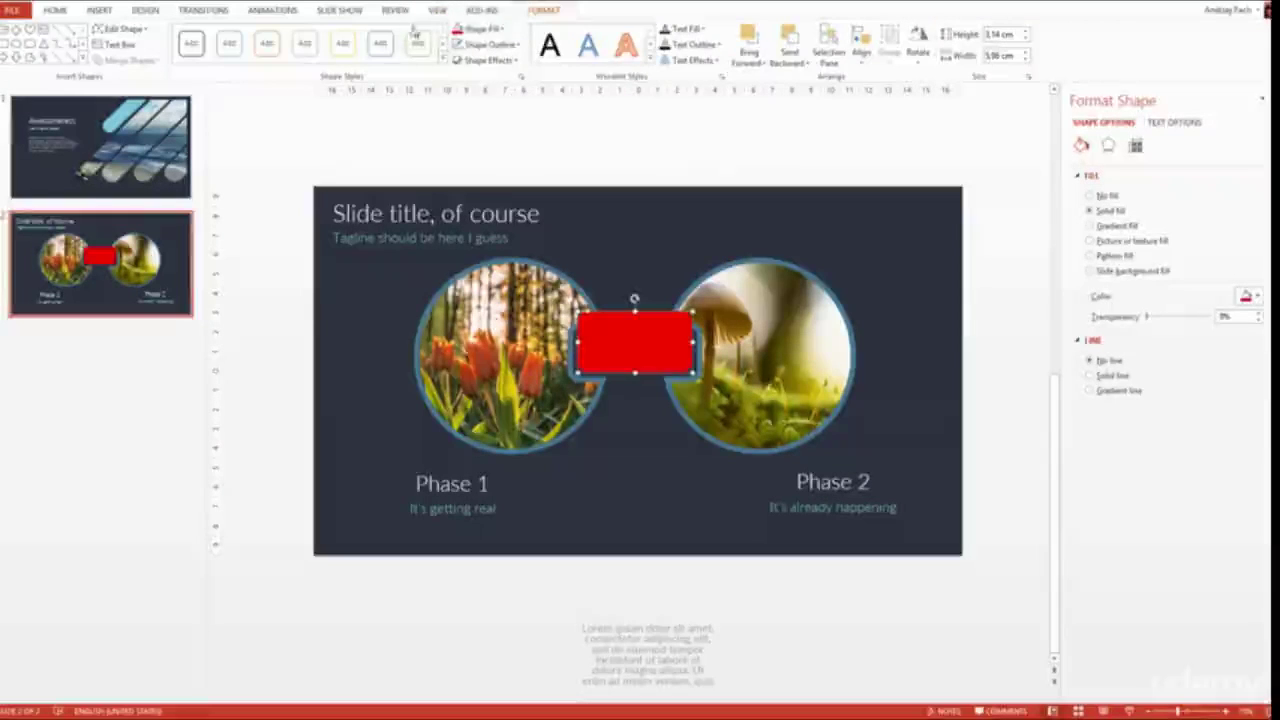
pyautogui.click(497, 30)
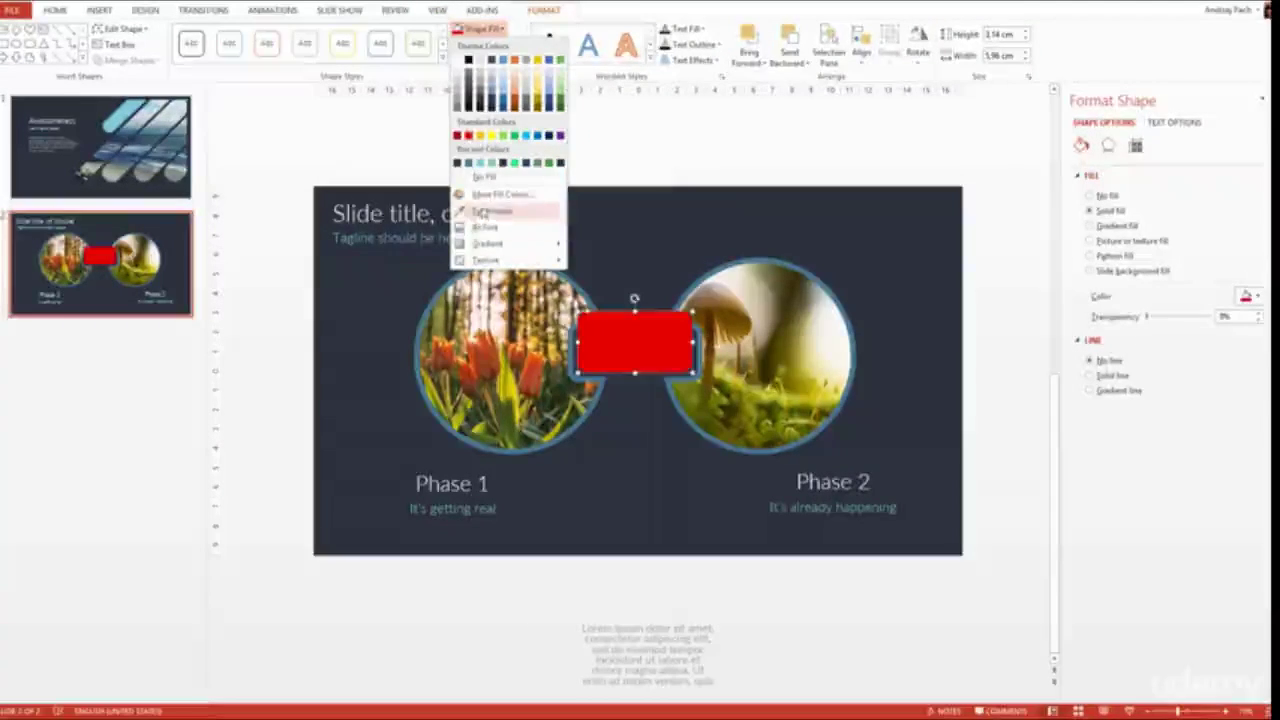
pyautogui.click(484, 216)
pyautogui.click(125, 112)
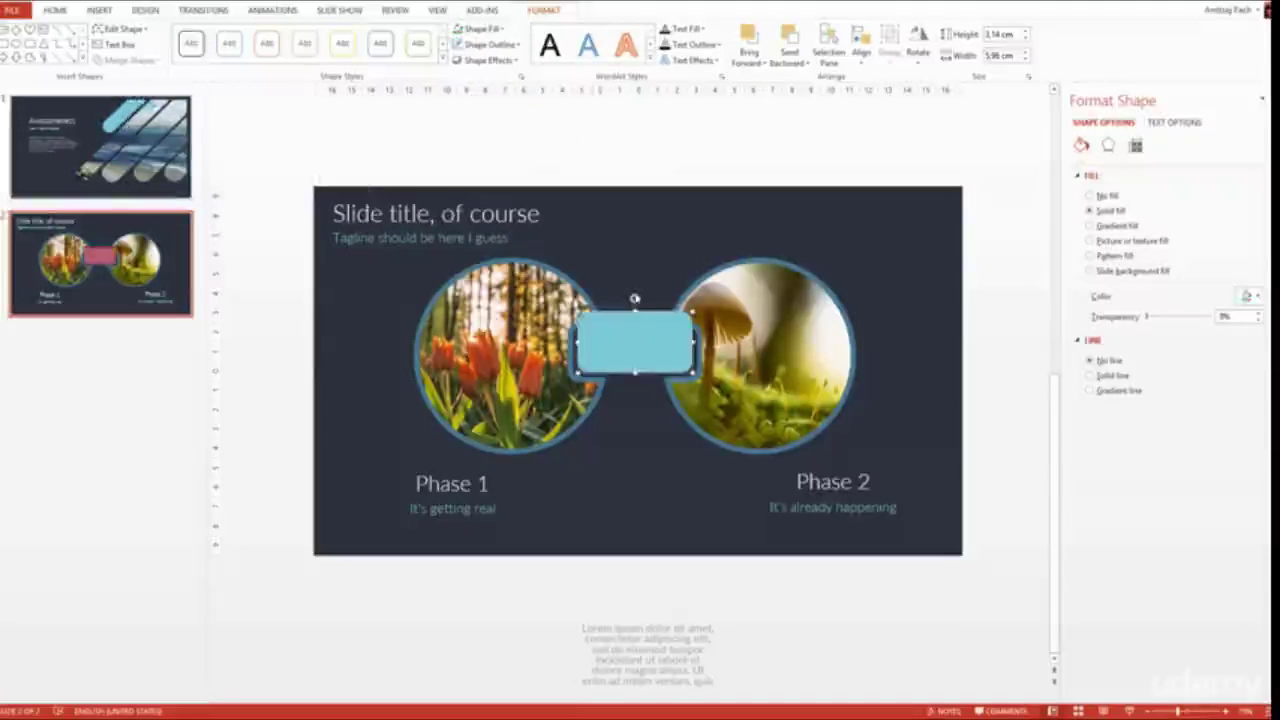
# - Resize the light blue rounded rectangle to about 2.6 cm high and 6.6 cm wide so it fits the notches of both circles
pyautogui.scroll(4, 623, 294)
pyautogui.moveTo(568, 381); pyautogui.dragTo(567, 389)
pyautogui.moveTo(775, 329); pyautogui.dragTo(793, 362)
pyautogui.moveTo(491, 357); pyautogui.dragTo(489, 358)
pyautogui.scroll(-3, 657, 508)
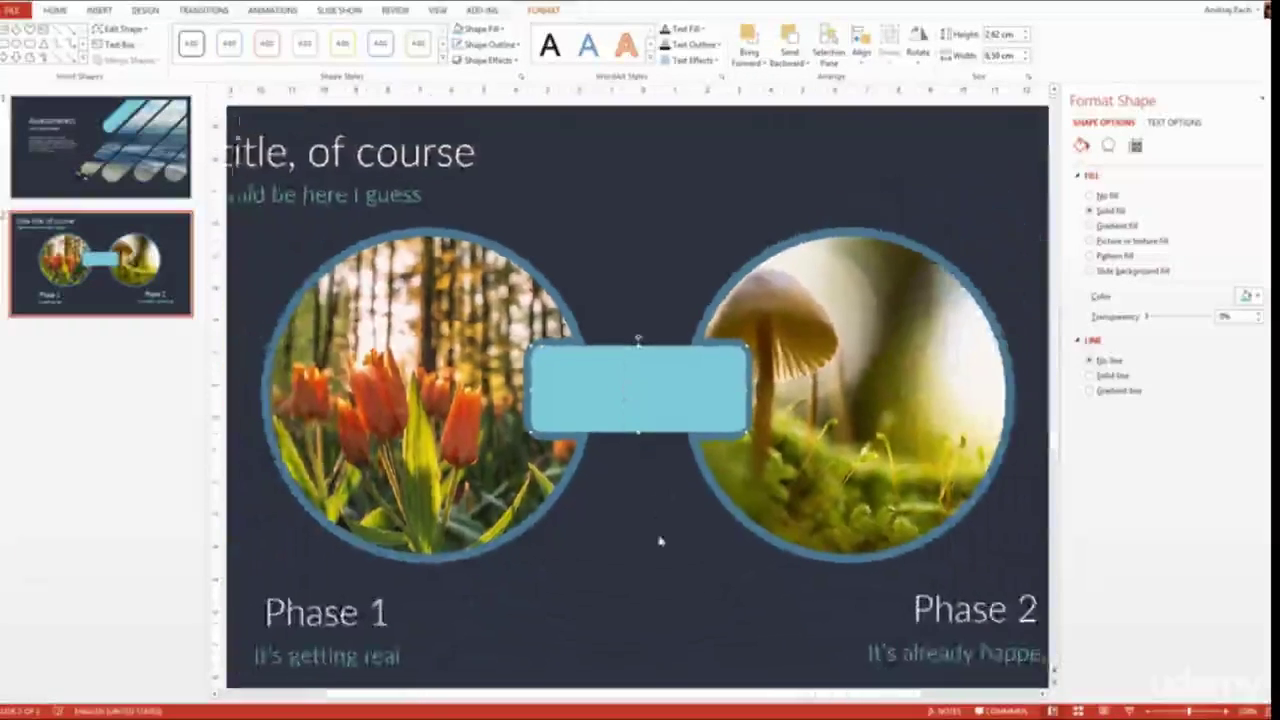
# - Draw a heart shape about 1.7 cm wide and high in the middle of the light blue rectangle
pyautogui.click(659, 452)
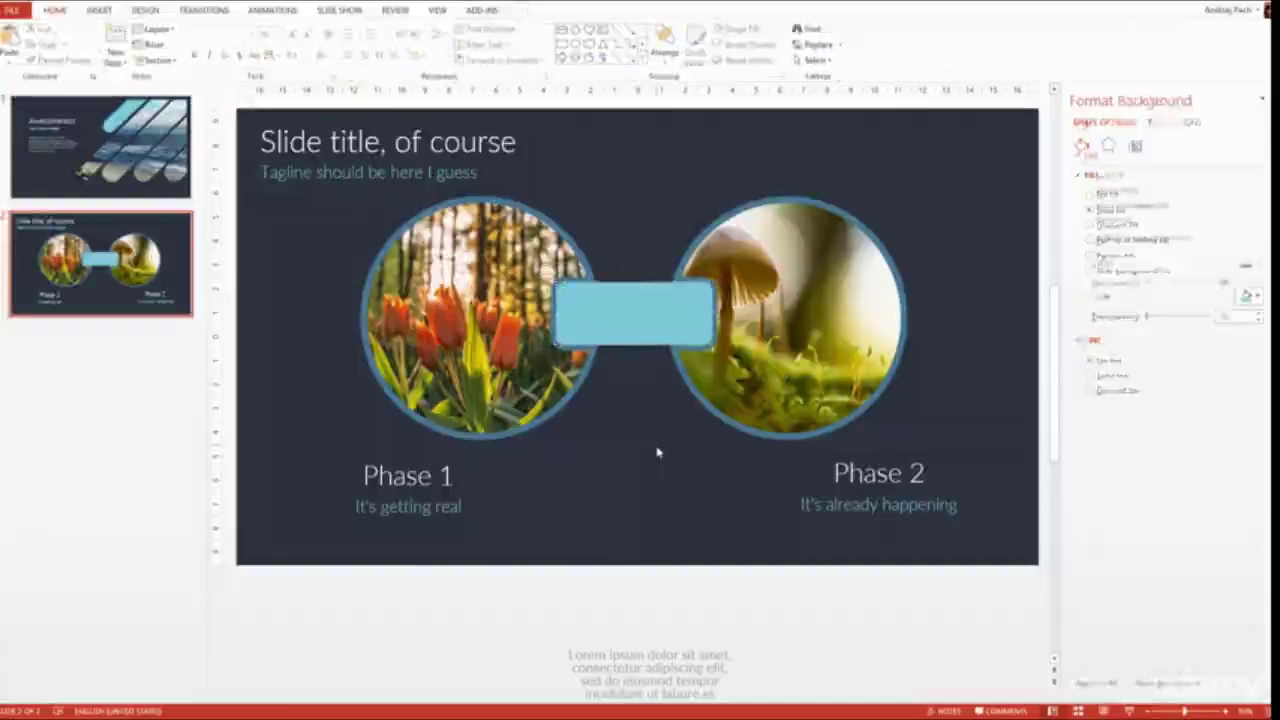
pyautogui.click(100, 12)
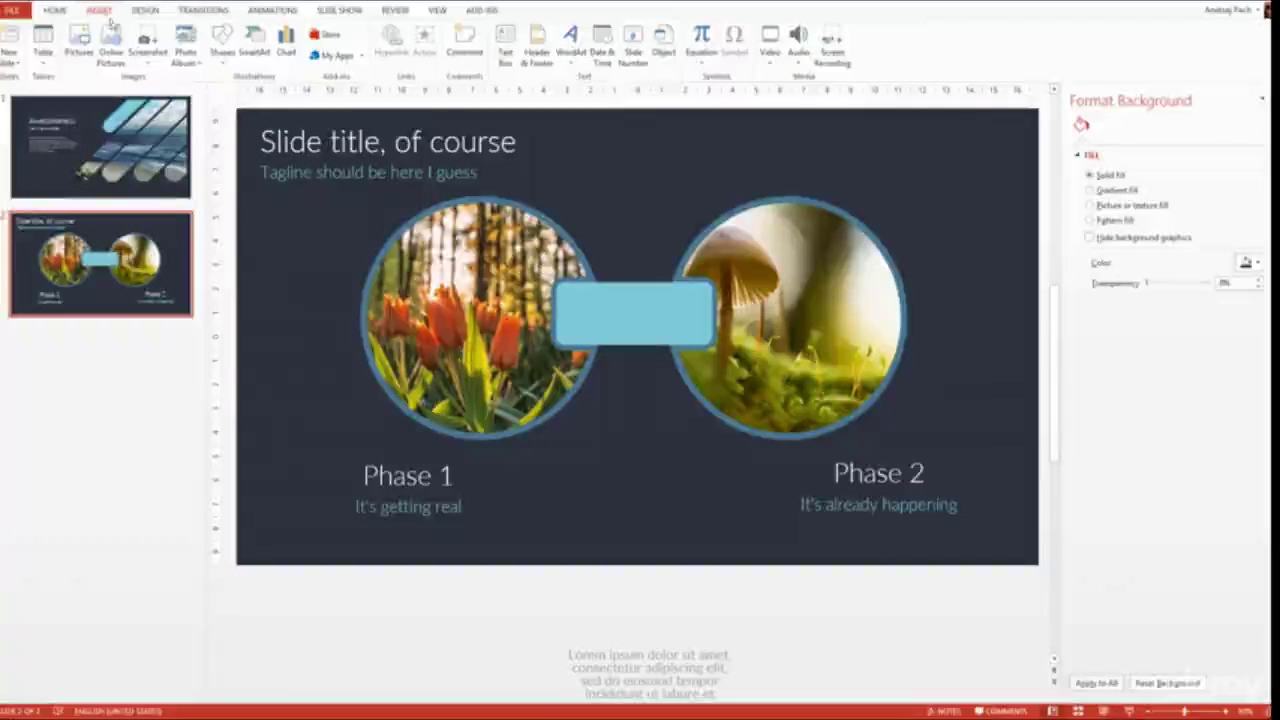
pyautogui.click(222, 45)
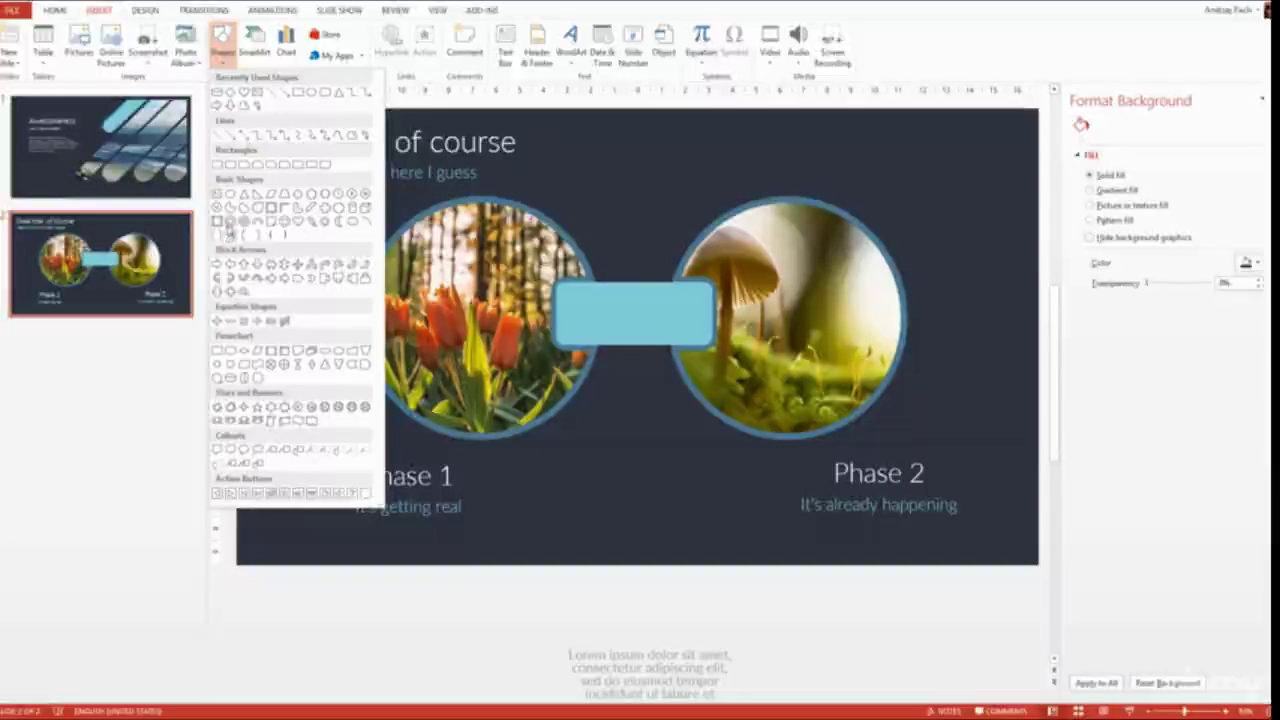
pyautogui.click(245, 93)
pyautogui.moveTo(607, 288); pyautogui.dragTo(655, 334)
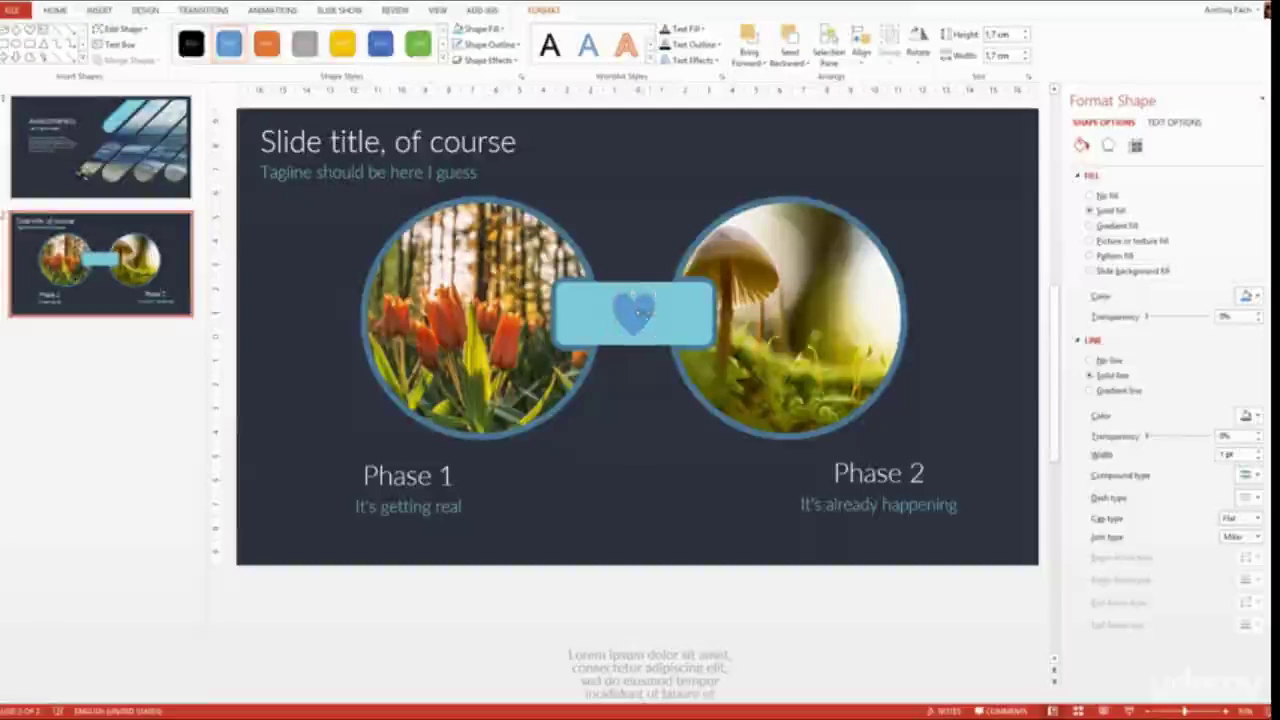
# - Fill the heart with the dark slide background colour using the Eyedropper
pyautogui.click(482, 28)
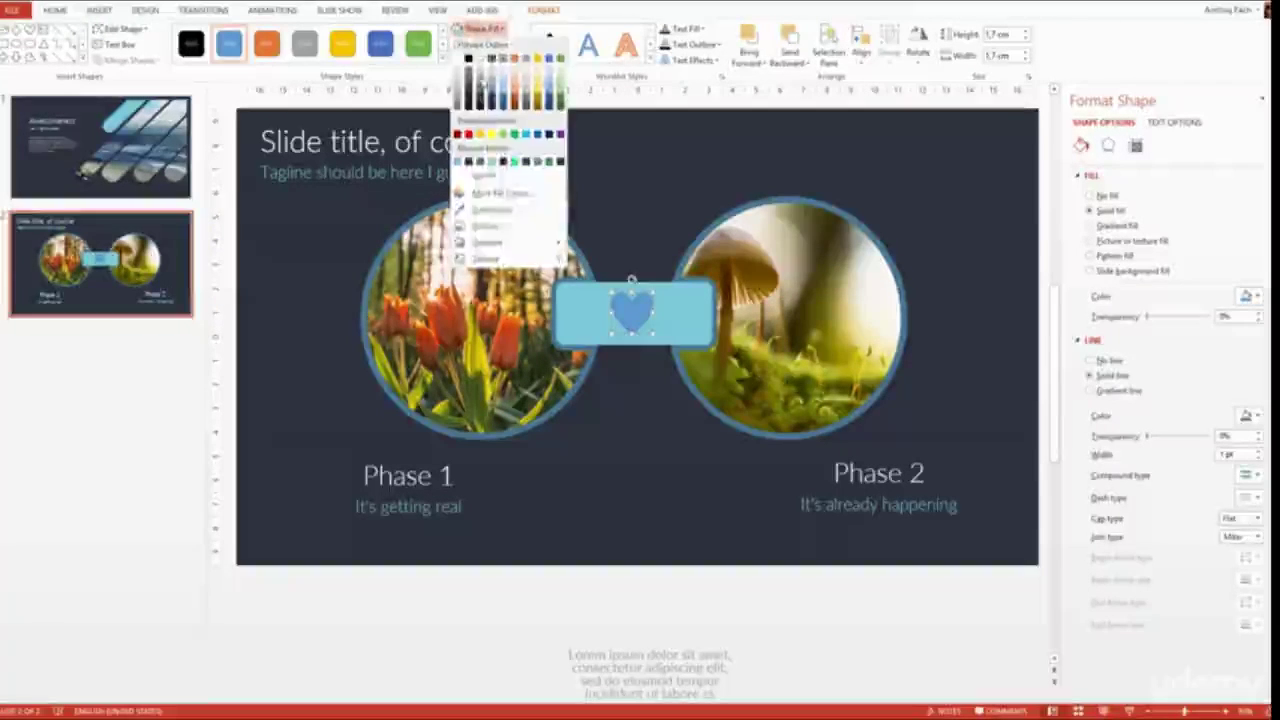
pyautogui.click(495, 208)
pyautogui.click(618, 175)
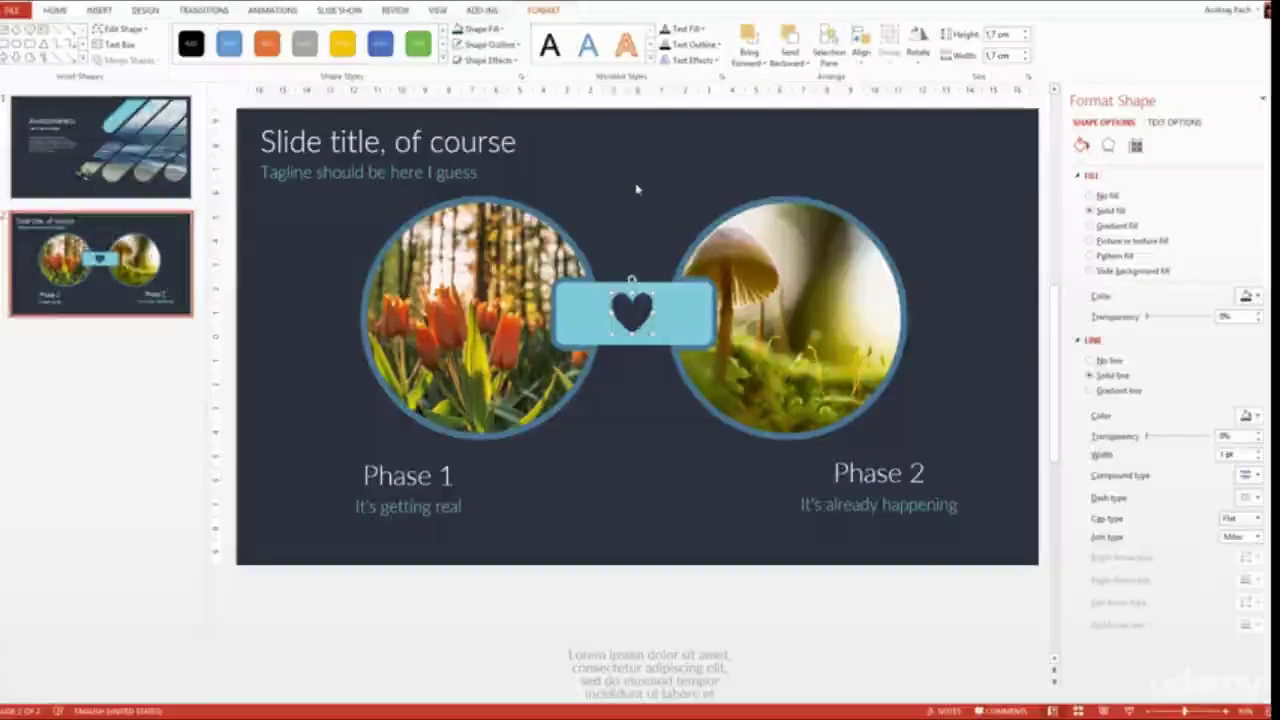
pyautogui.scroll(-2, 643, 366)
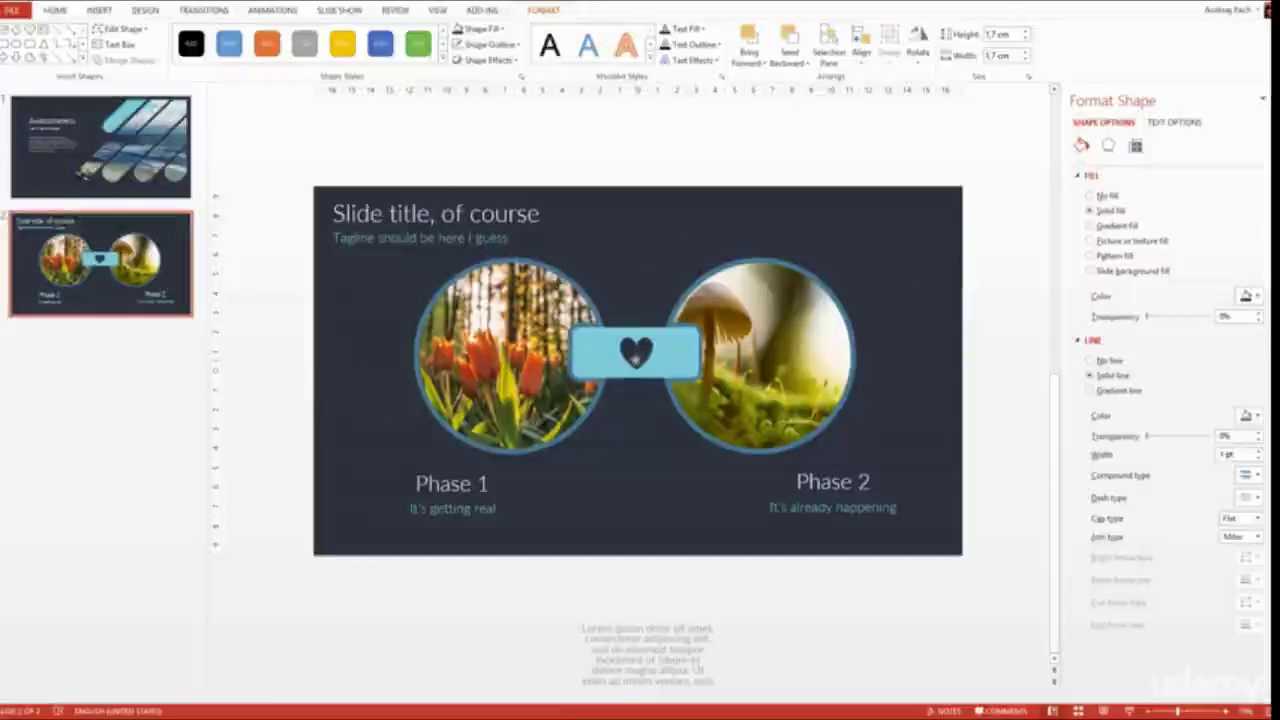
pyautogui.click(639, 434)
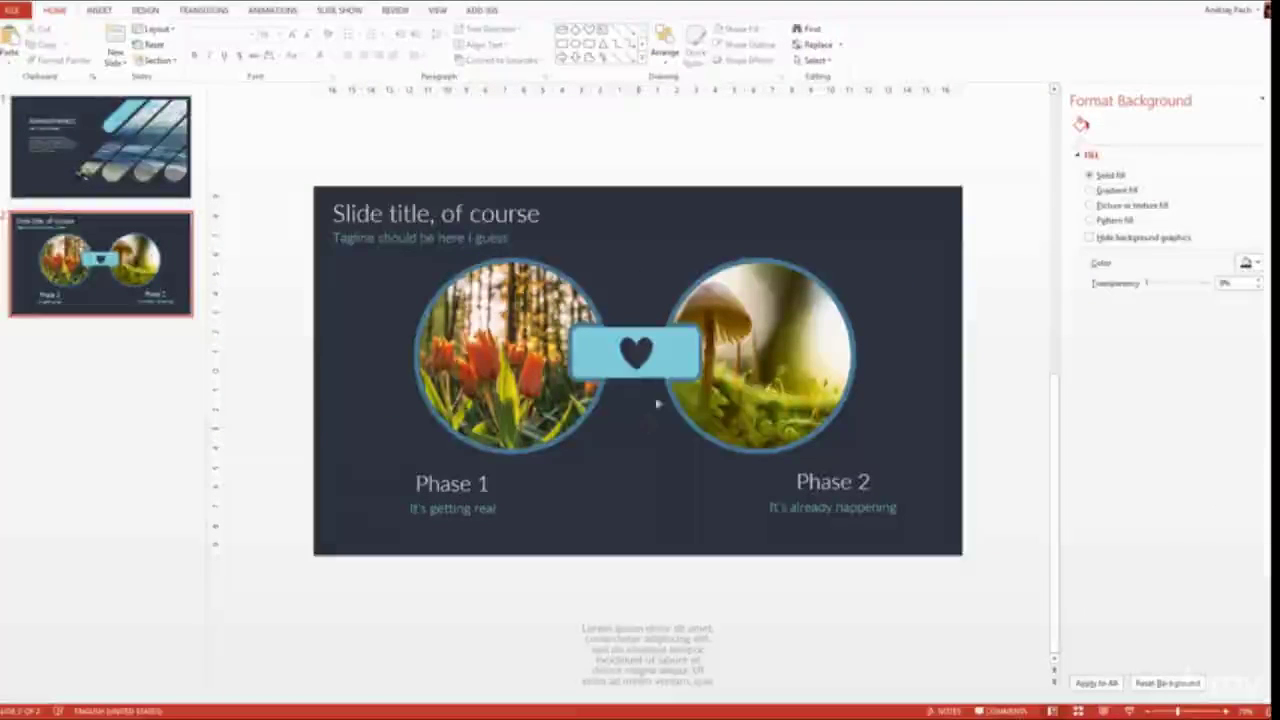
# - Fill the central rounded rectangle with the darker blue of the circle outlines using the Eyedropper
pyautogui.click(638, 360)
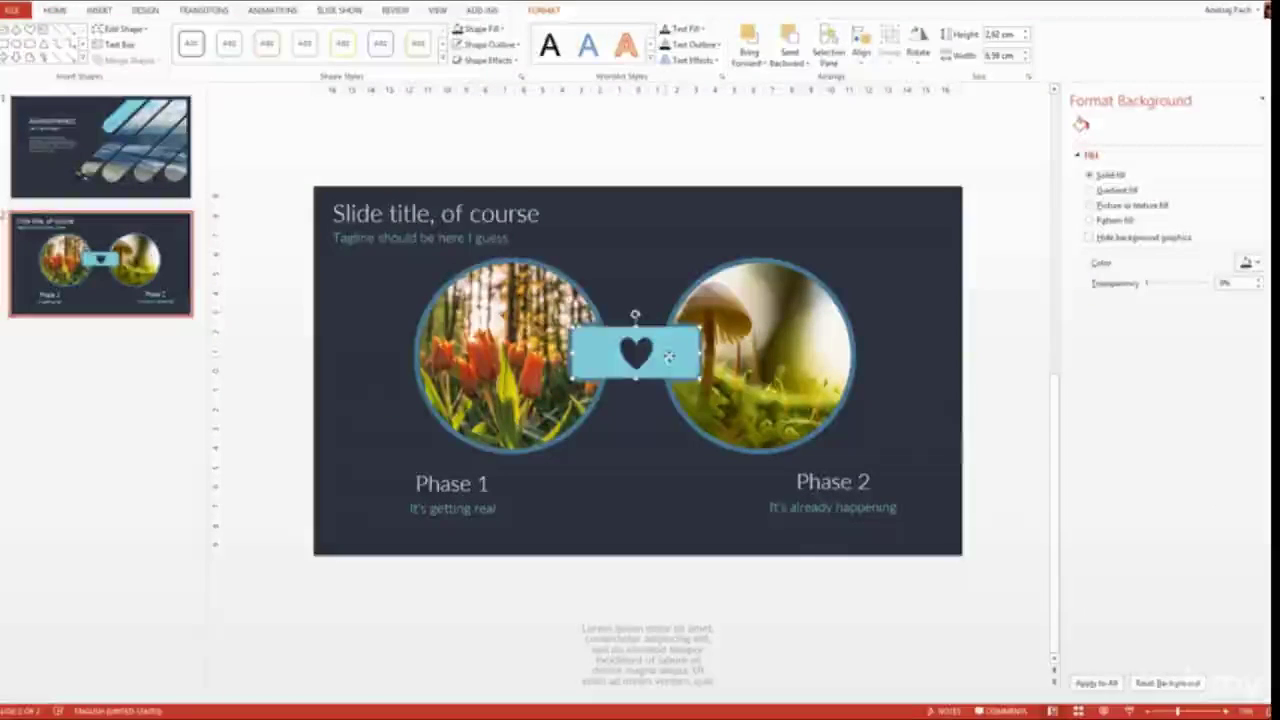
pyautogui.click(485, 28)
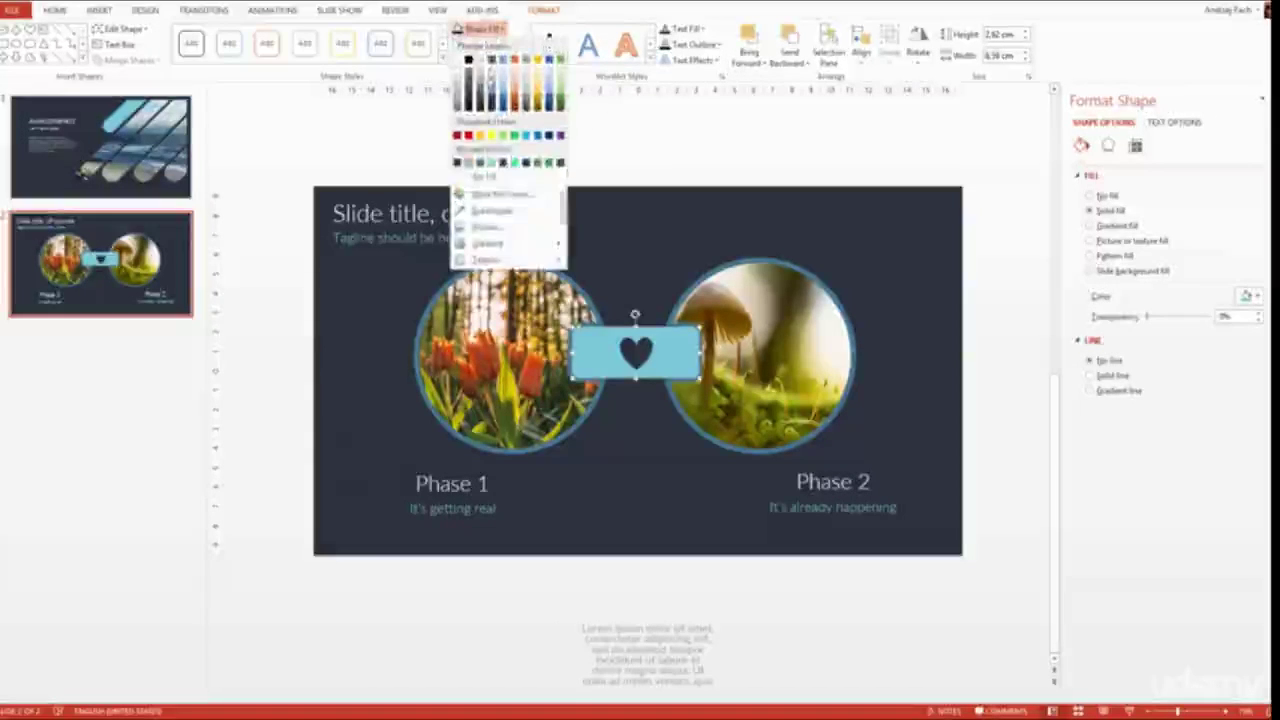
pyautogui.click(509, 212)
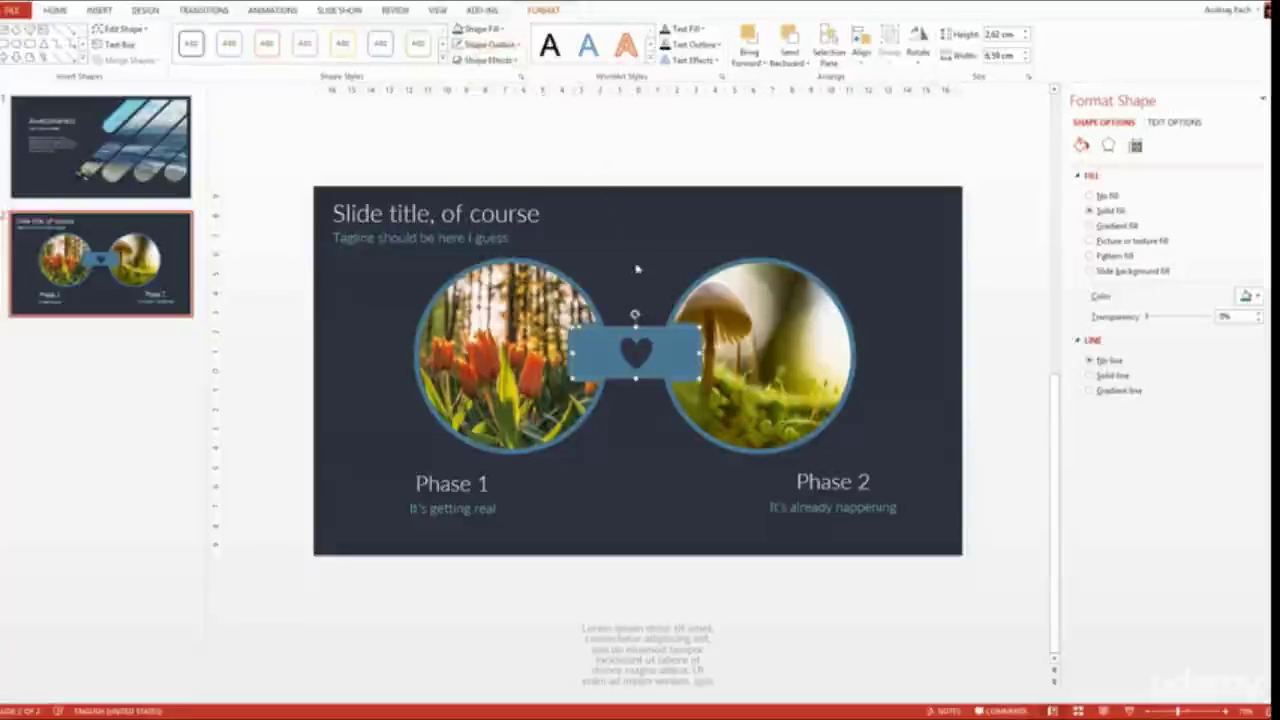
pyautogui.scroll(10, 640, 300)
pyautogui.click(672, 563)
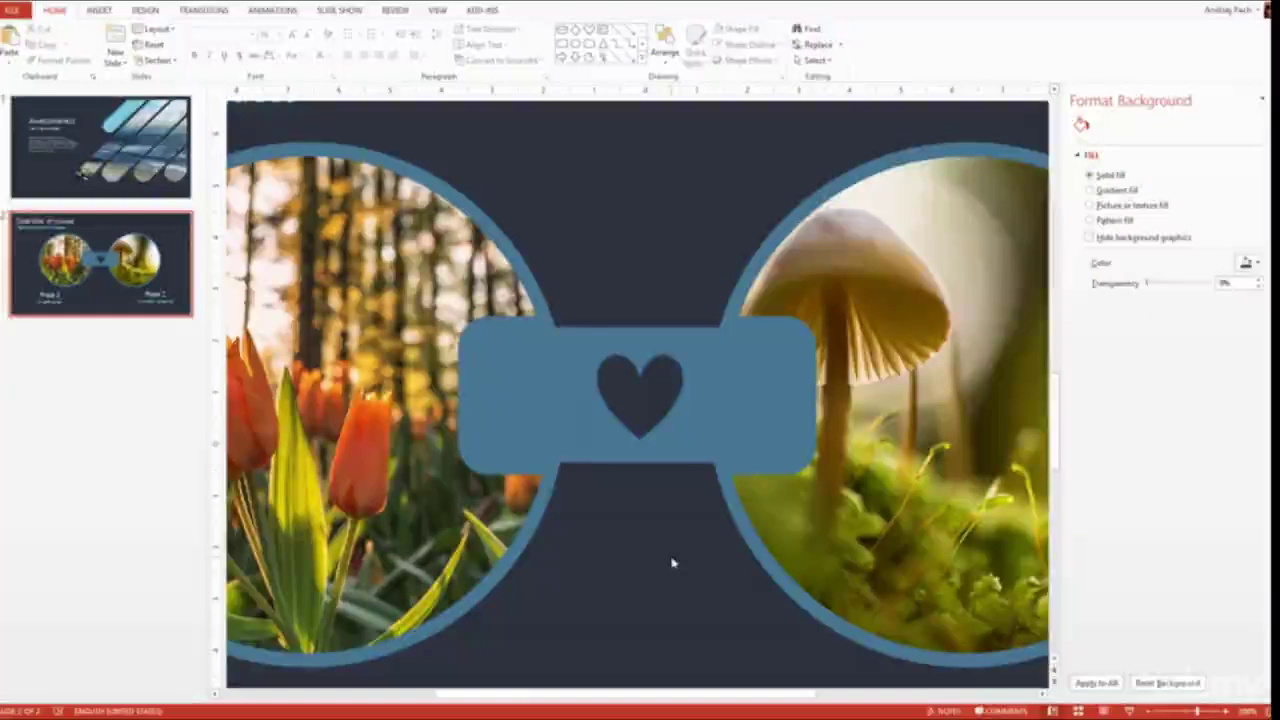
# - Try shifting the central blue rectangle down from the notches, and undo the move
pyautogui.moveTo(566, 430); pyautogui.dragTo(587, 511)
pyautogui.hotkey('ctrl', 'z')
pyautogui.click(618, 571)
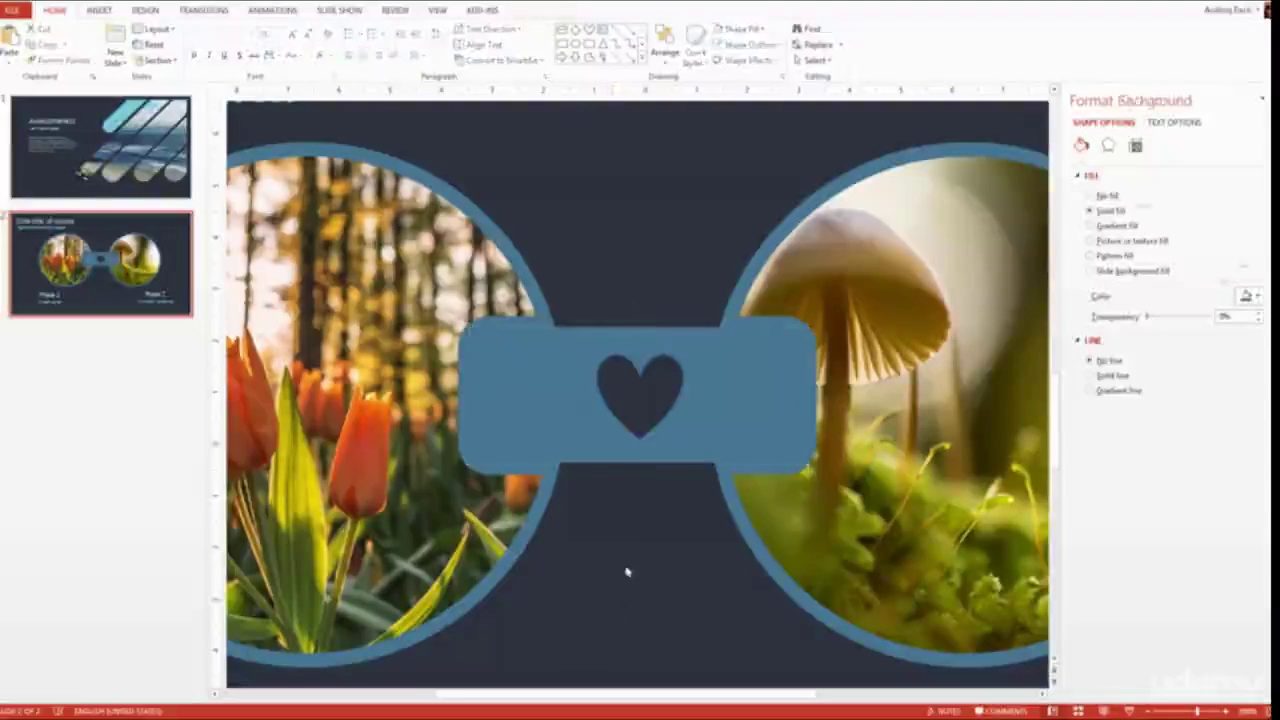
pyautogui.scroll(-4, 641, 562)
pyautogui.scroll(-5, 642, 562)
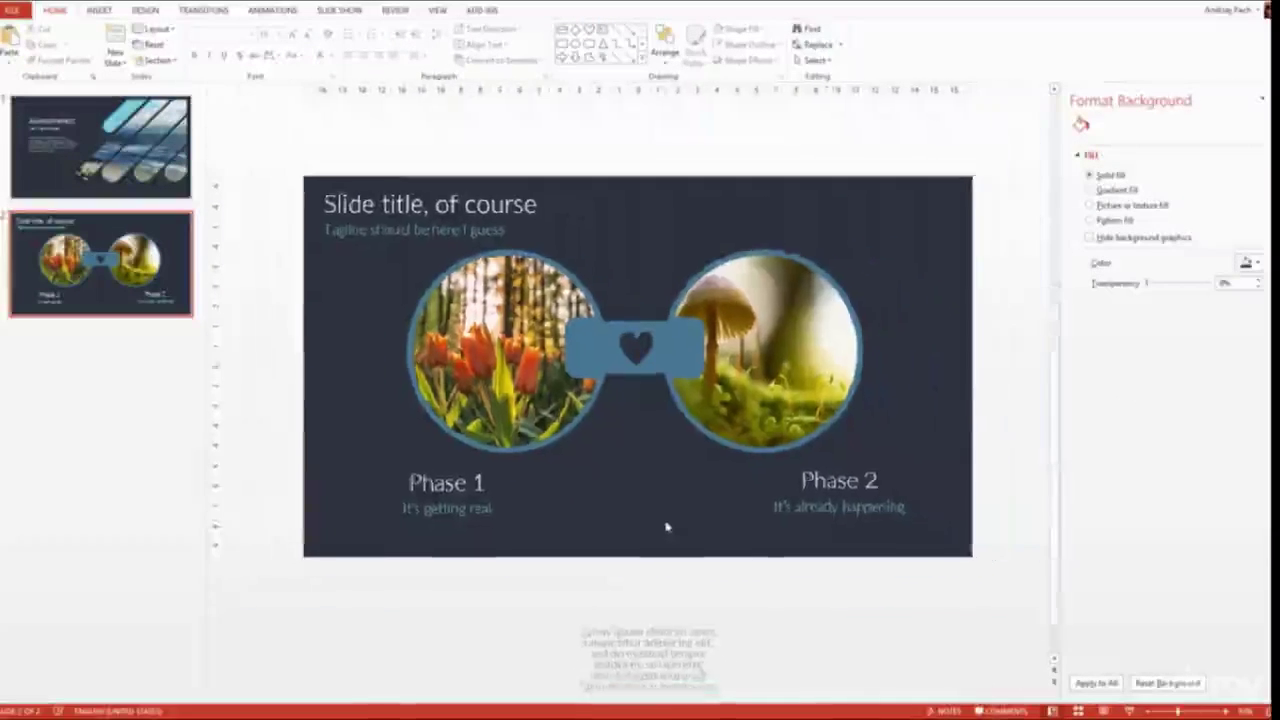
pyautogui.click(452, 483)
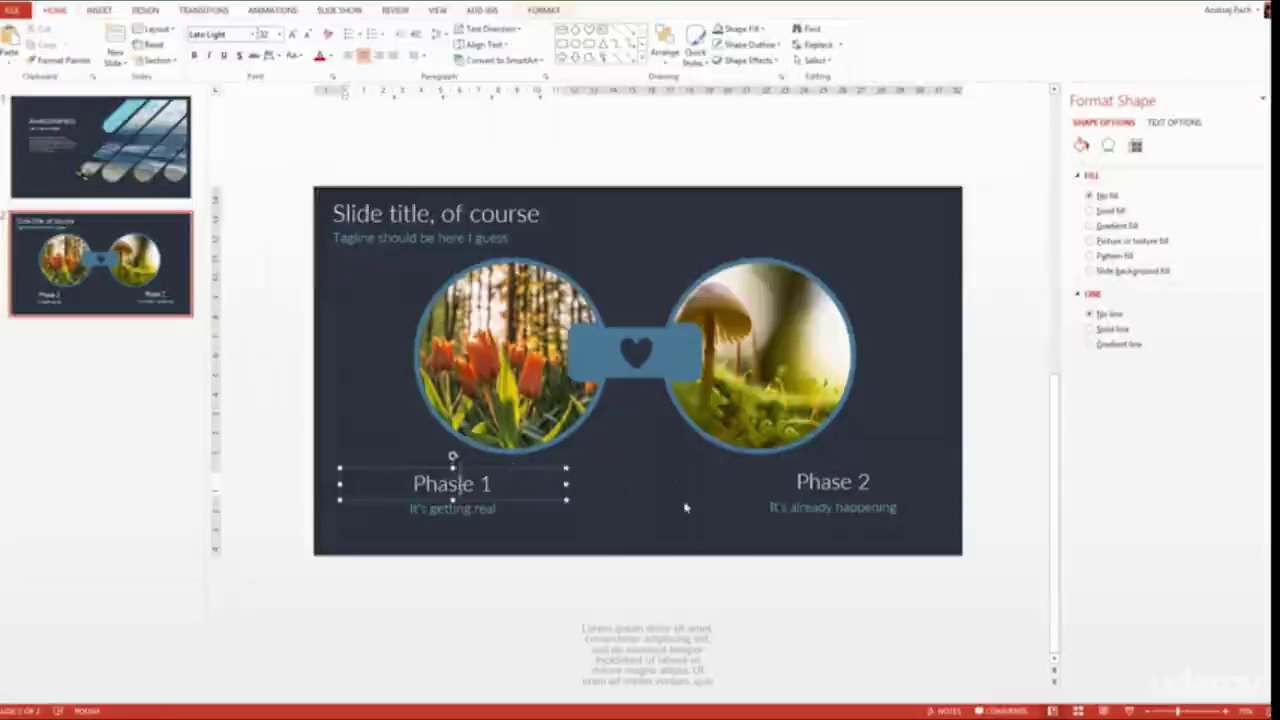
pyautogui.click(617, 432)
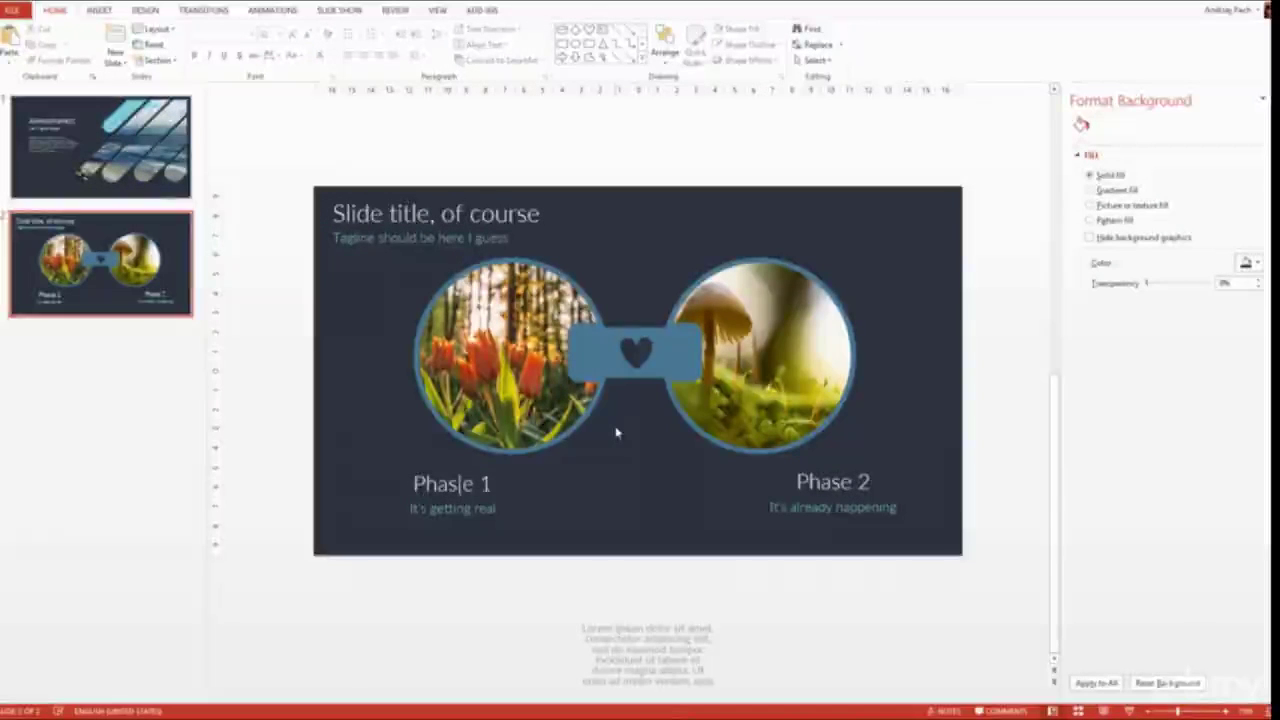
# - Move the blue rectangle with its heart up over the slide's upper edge, and draw a diamond about 9.4 cm wide between the circles
pyautogui.moveTo(644, 362); pyautogui.dragTo(644, 170)
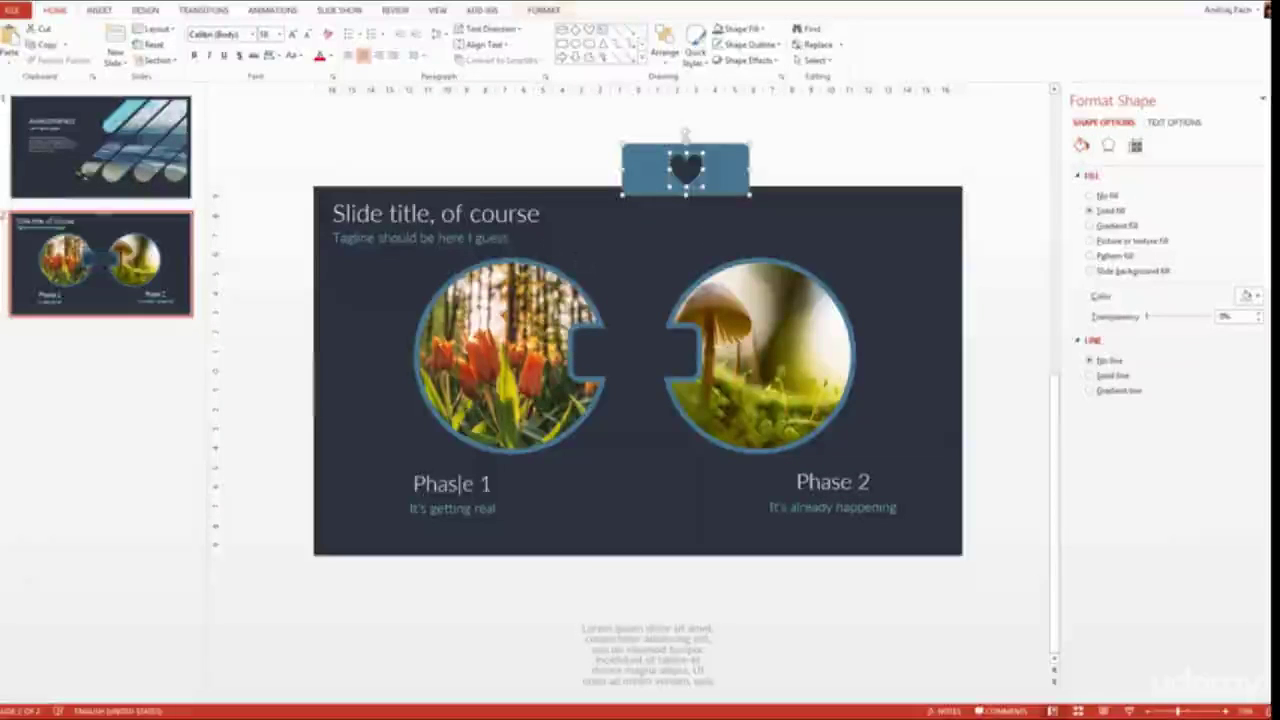
pyautogui.click(99, 10)
pyautogui.click(222, 45)
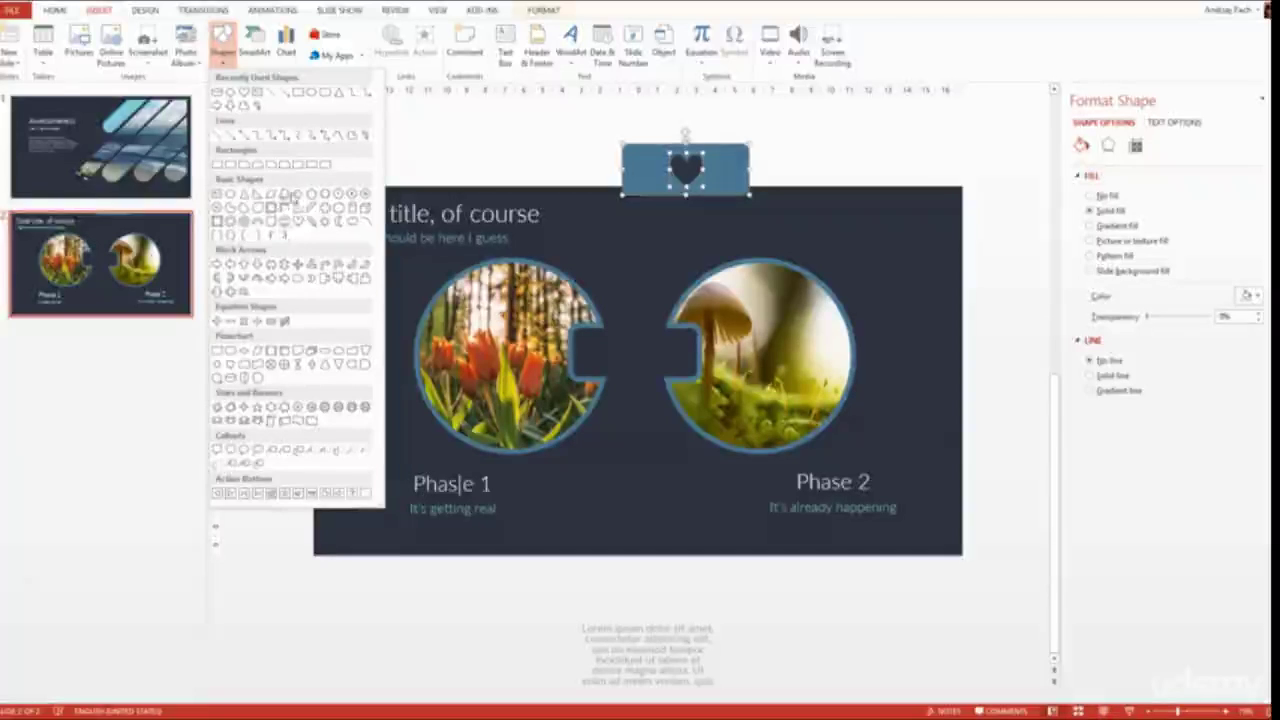
pyautogui.click(284, 205)
pyautogui.moveTo(624, 320); pyautogui.dragTo(712, 447)
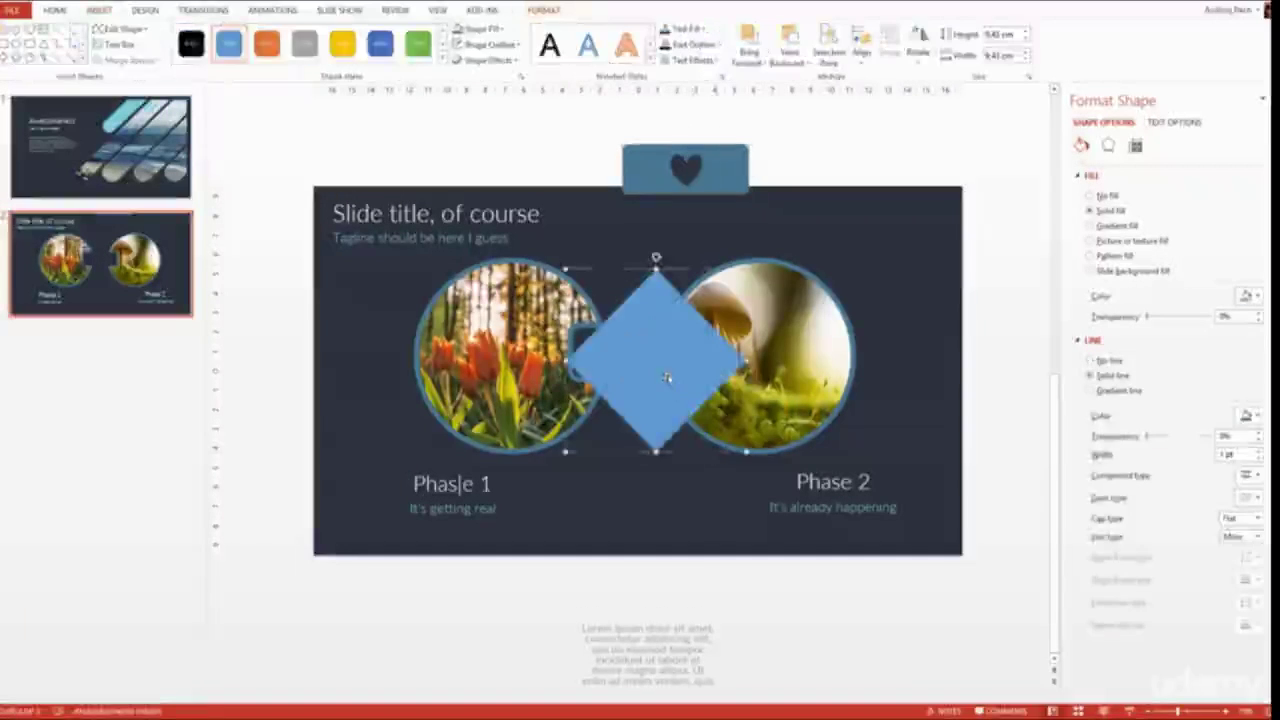
# - Make three copies of the diamond, stacking two diamonds between the circles and setting the other two aside near the slide's lower edge
pyautogui.hotkey('ctrl', 'v')
pyautogui.hotkey('ctrl', 'v')
pyautogui.hotkey('ctrl', 'v')
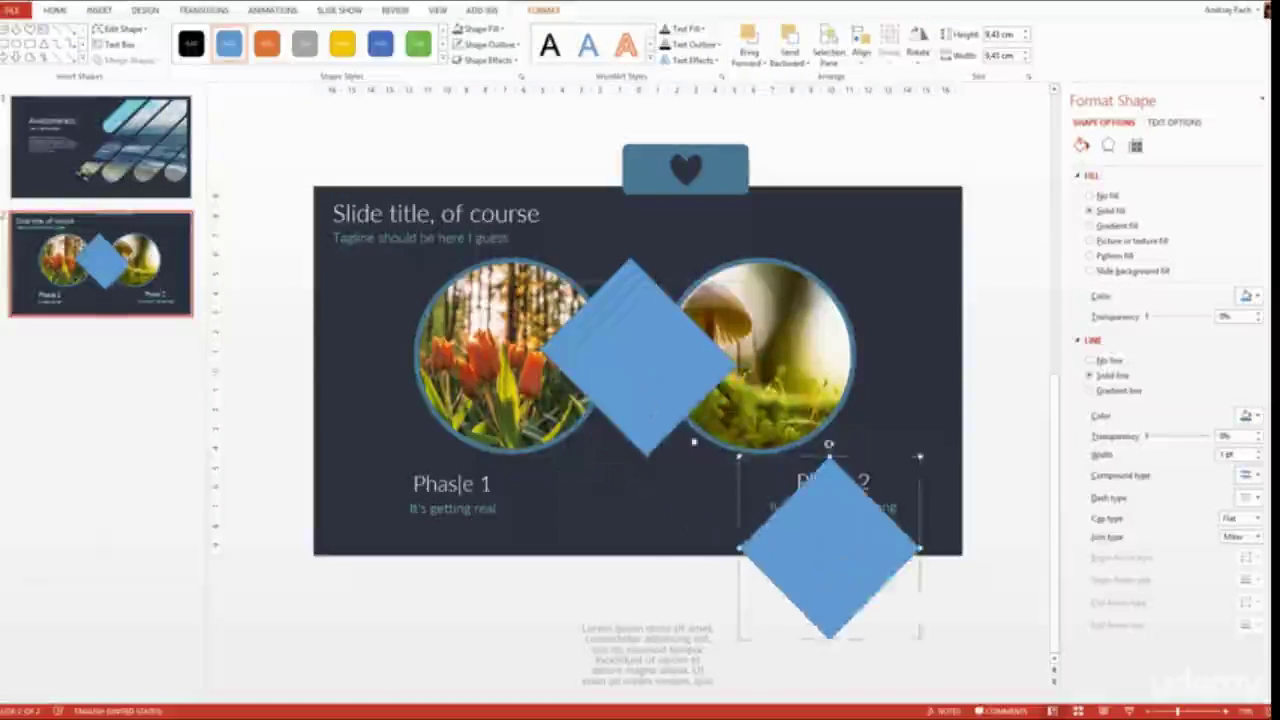
pyautogui.moveTo(622, 356); pyautogui.dragTo(670, 573)
pyautogui.moveTo(666, 517); pyautogui.dragTo(605, 291)
# - Subtract the central diamond from the tulip circle to cut an angled notch in its inner edge
pyautogui.click(605, 287)
pyautogui.keyDown('shift'); pyautogui.click(580, 287); pyautogui.keyUp('shift')
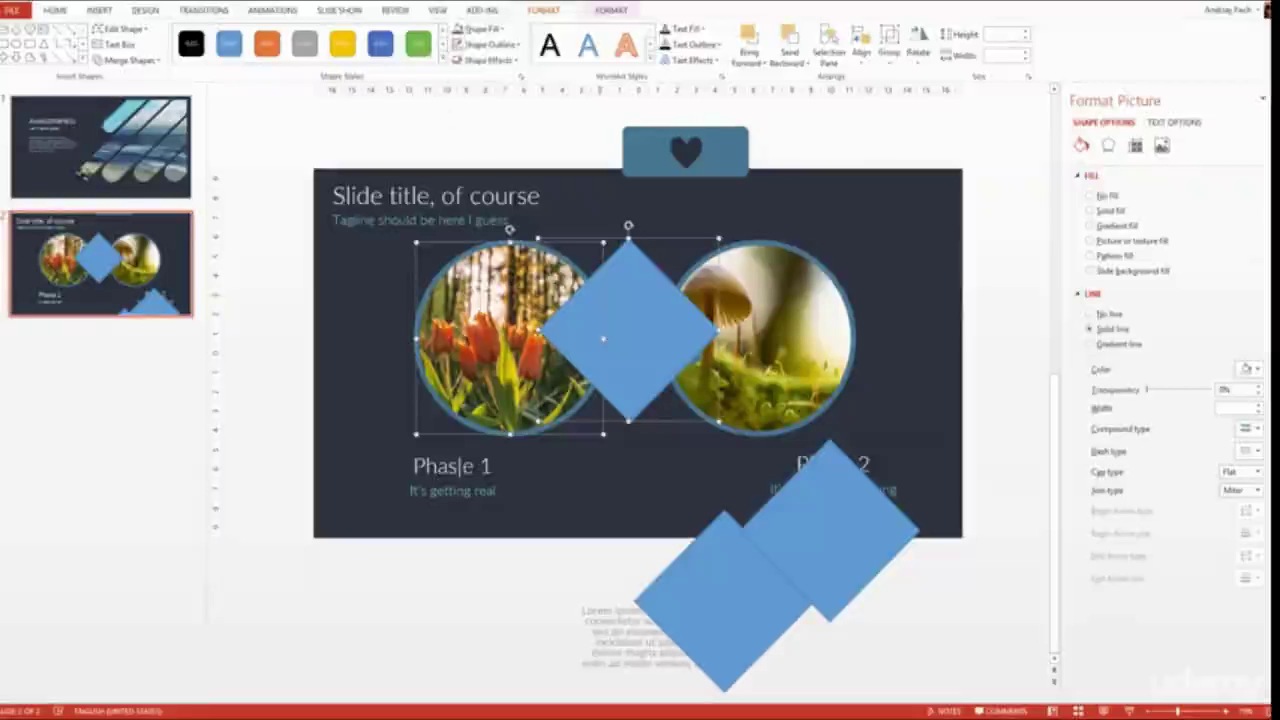
pyautogui.click(128, 143)
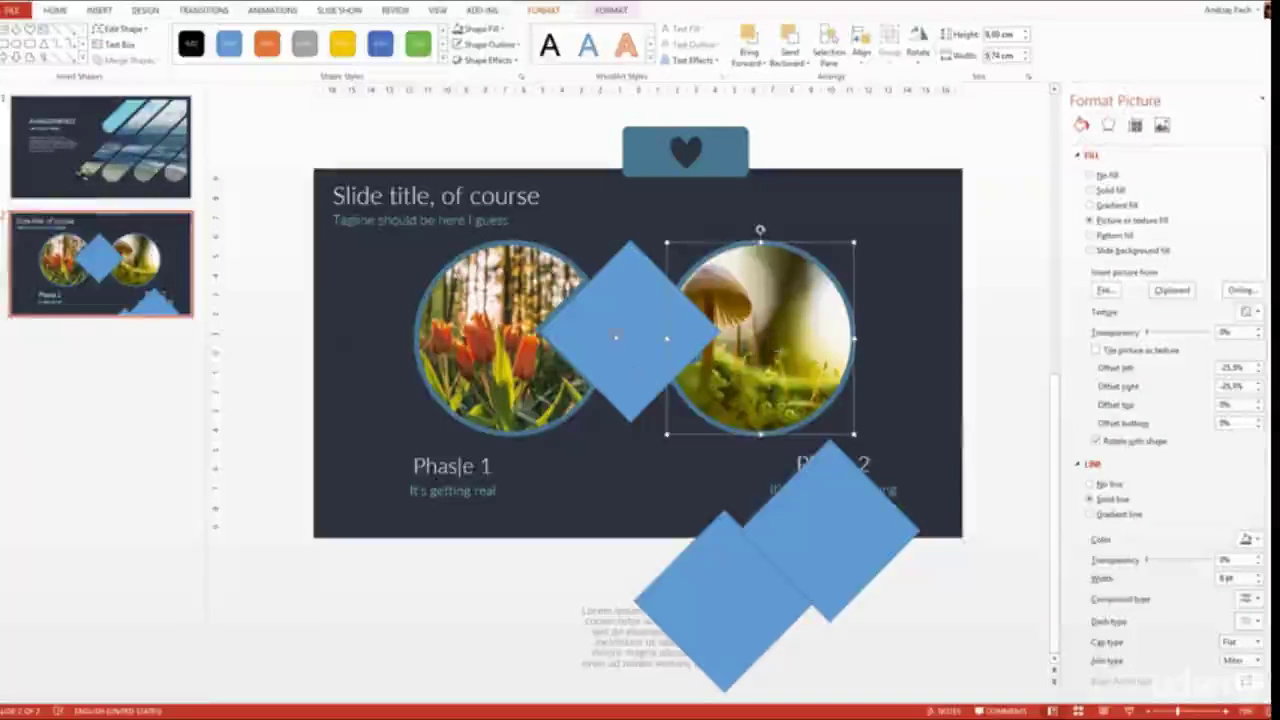
# - Subtract the central diamond from the mushroom circle to cut a matching angled notch in its inner edge
pyautogui.keyDown('shift'); pyautogui.click(616, 342); pyautogui.keyUp('shift')
pyautogui.click(128, 60)
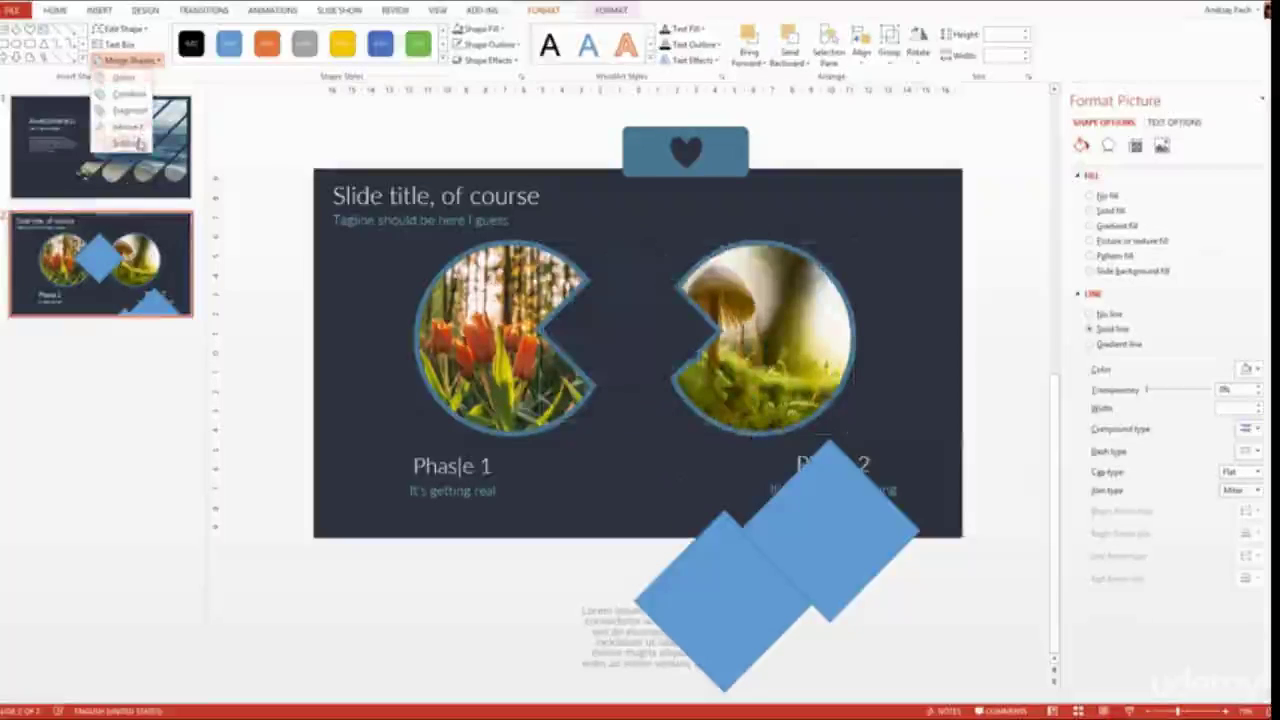
pyautogui.click(128, 143)
# - Place a spare diamond between the notched circles, shrink it to about 8.37 cm, and centre it with a narrow gap around it
pyautogui.hotkey('ctrl', 'v')
pyautogui.moveTo(730, 256); pyautogui.dragTo(709, 278)
pyautogui.moveTo(646, 366); pyautogui.dragTo(647, 356)
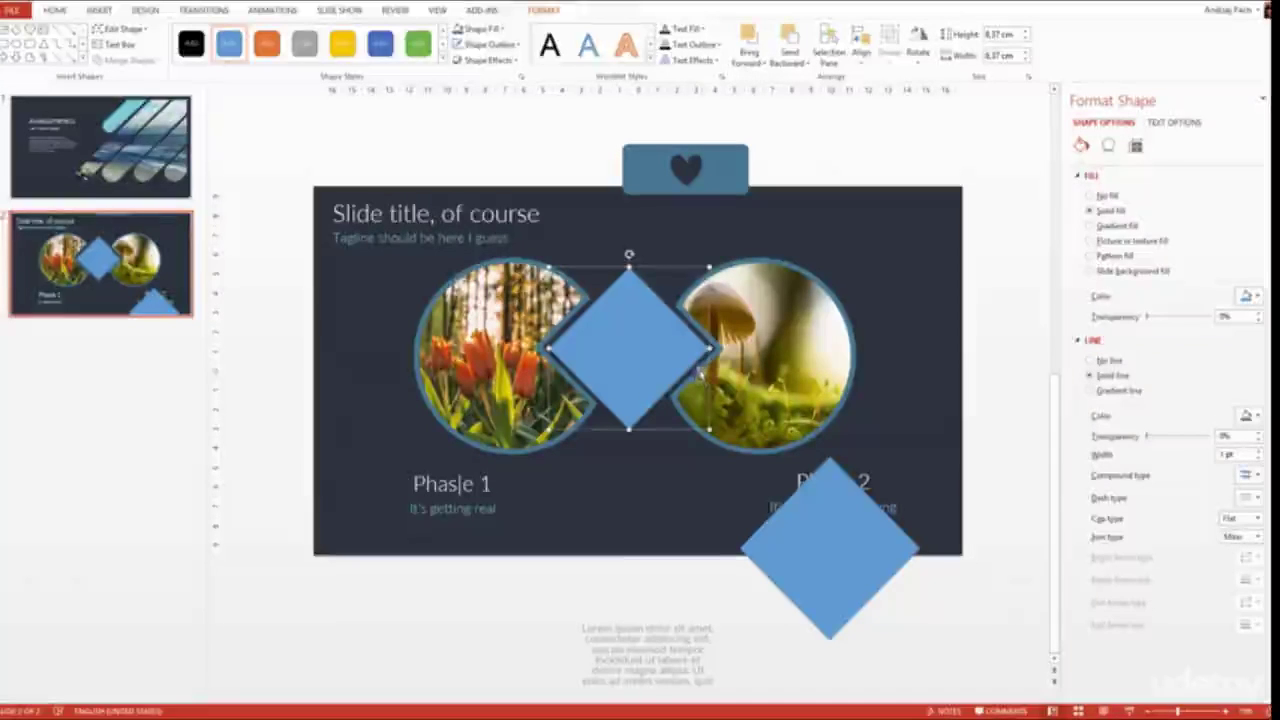
# - Move the lorem ipsum text box onto the slide beneath the diamond and colour its text with the dark background colour sampled by Eyedropper
pyautogui.click(668, 632)
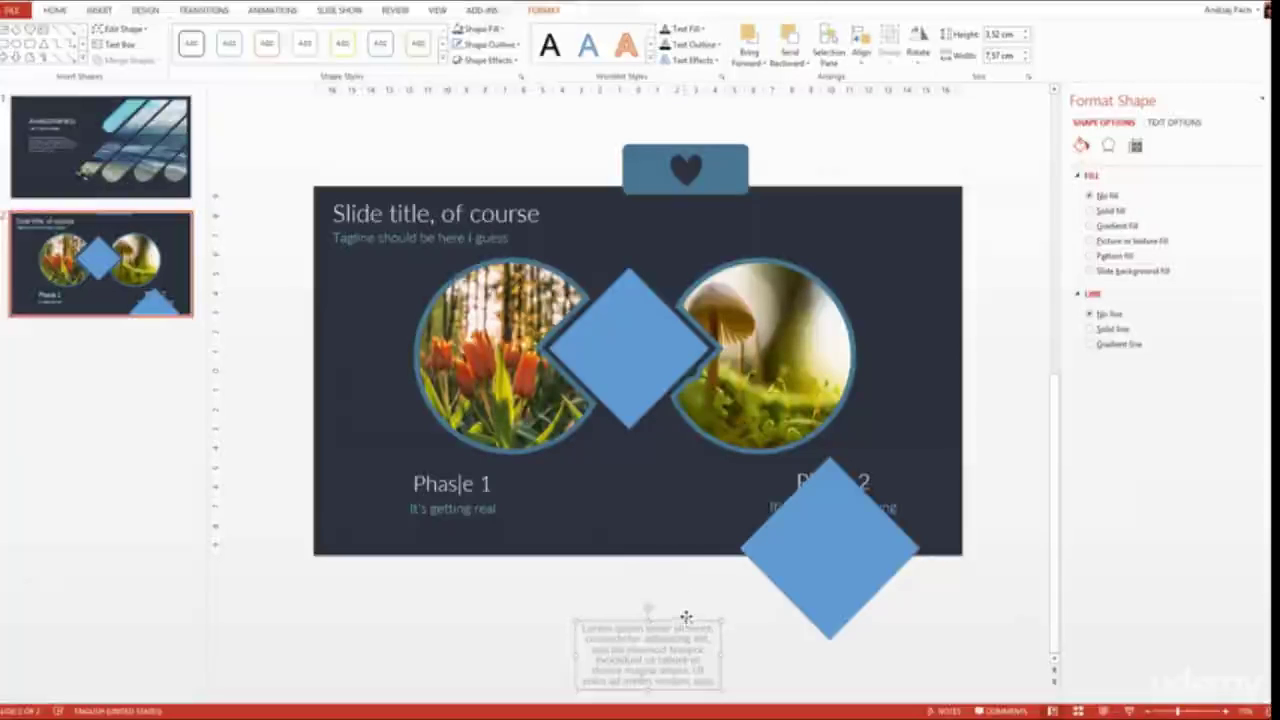
pyautogui.moveTo(686, 621); pyautogui.dragTo(663, 455)
pyautogui.scroll(1, 608, 408)
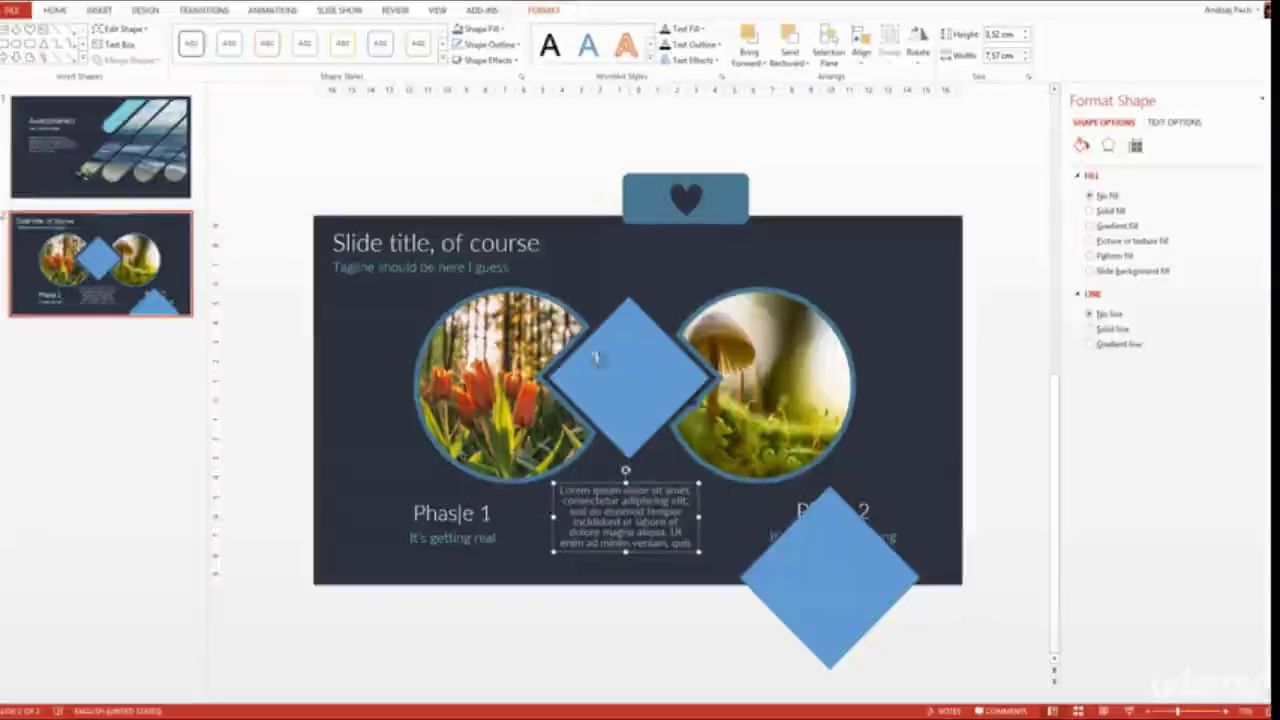
pyautogui.click(483, 28)
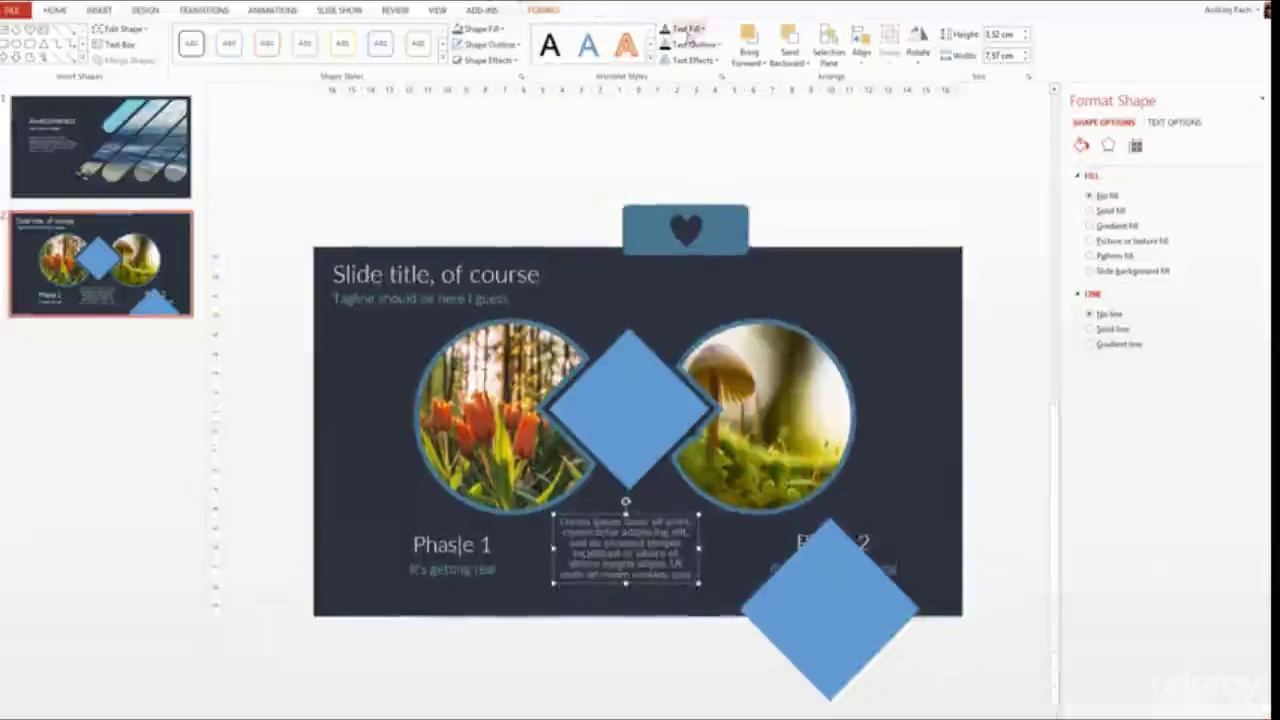
pyautogui.click(686, 30)
pyautogui.click(700, 194)
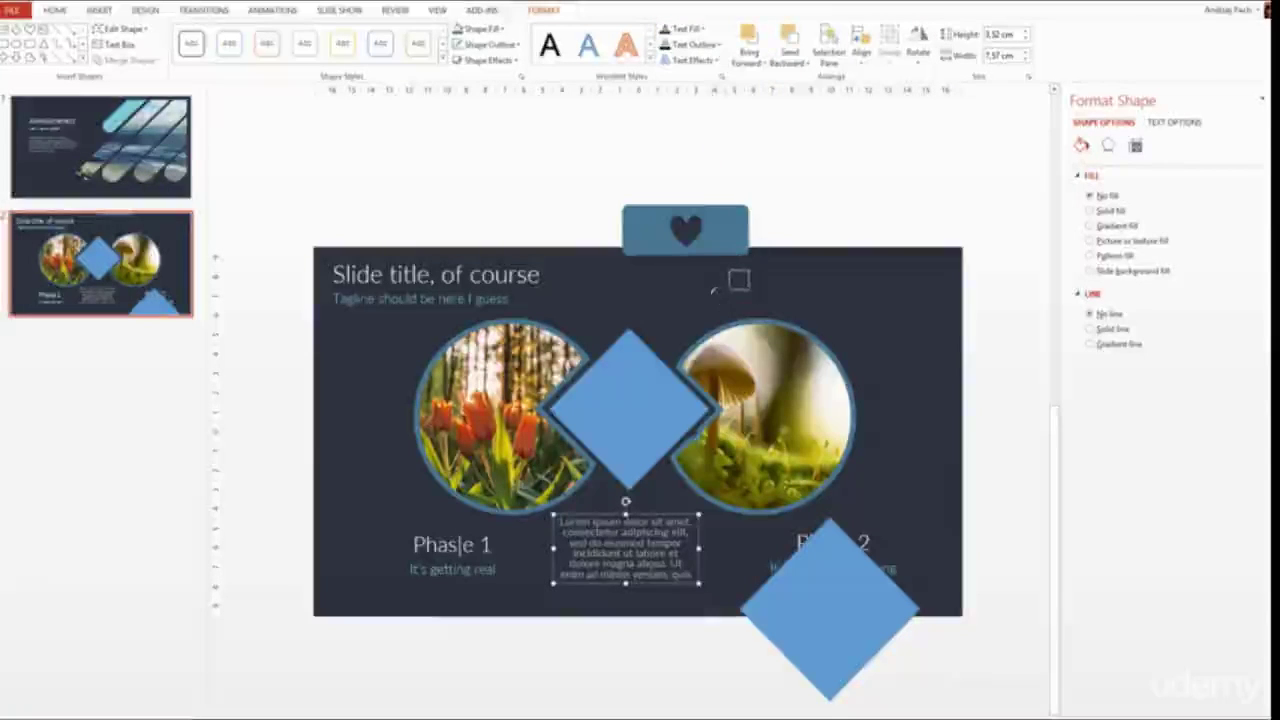
pyautogui.click(714, 291)
# - Move the lorem ipsum text box onto the central diamond and bring it in front of the shape
pyautogui.moveTo(634, 514); pyautogui.dragTo(644, 390)
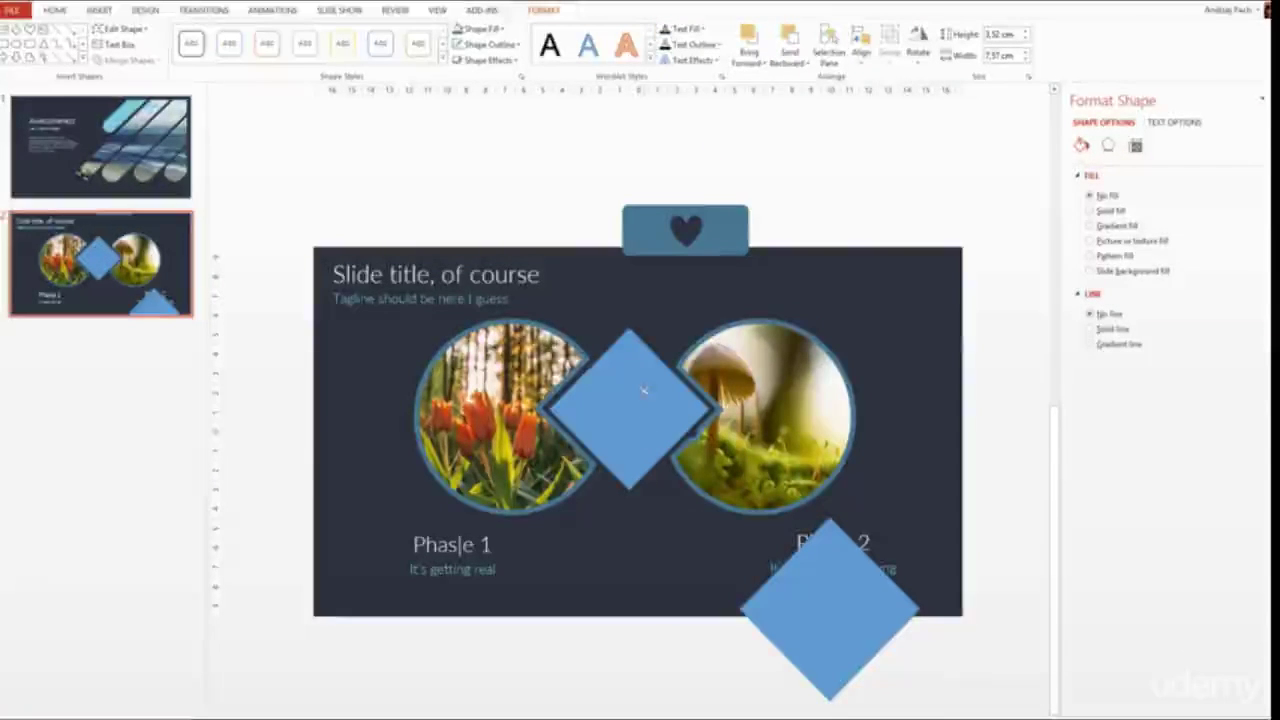
pyautogui.click(750, 62)
pyautogui.click(772, 77)
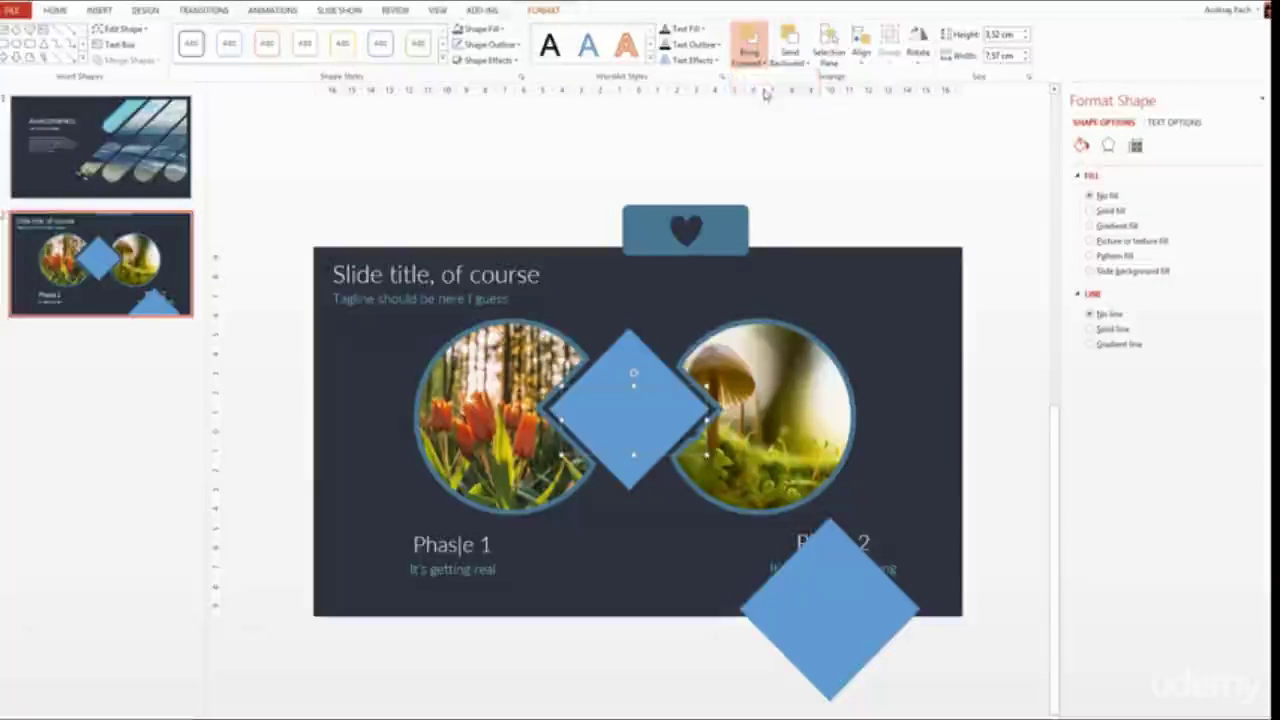
pyautogui.moveTo(698, 381); pyautogui.dragTo(703, 380)
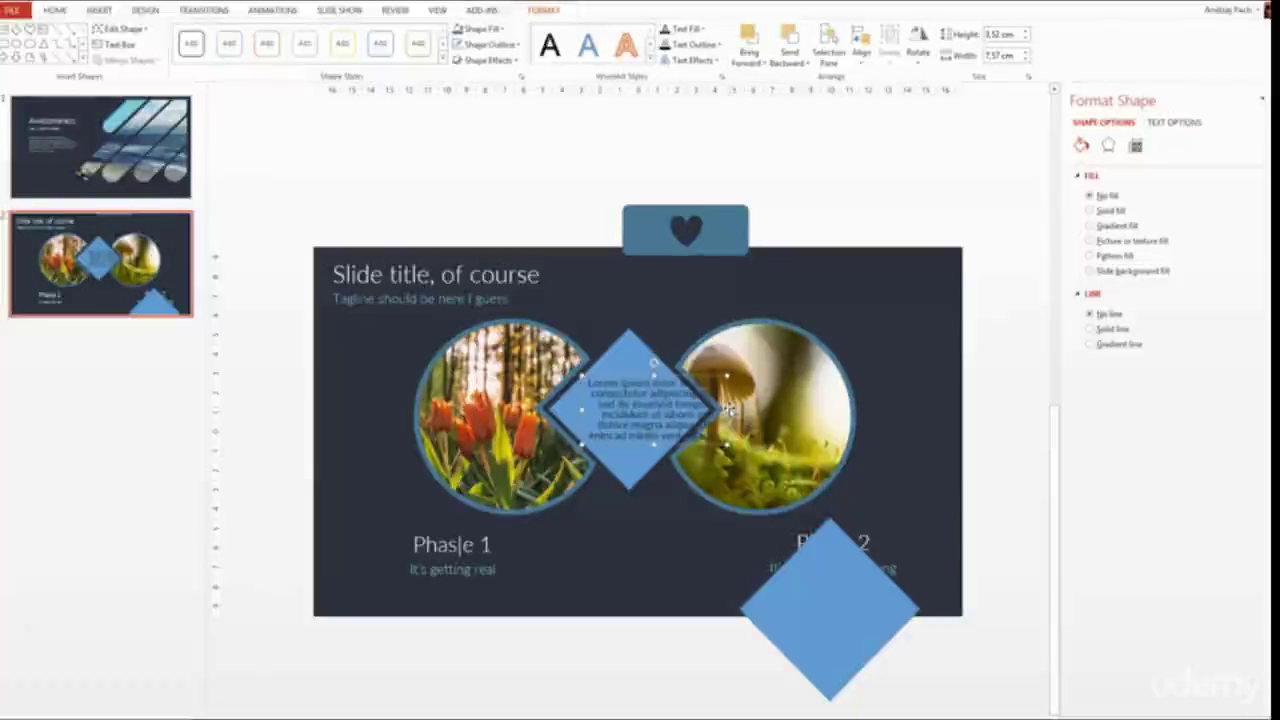